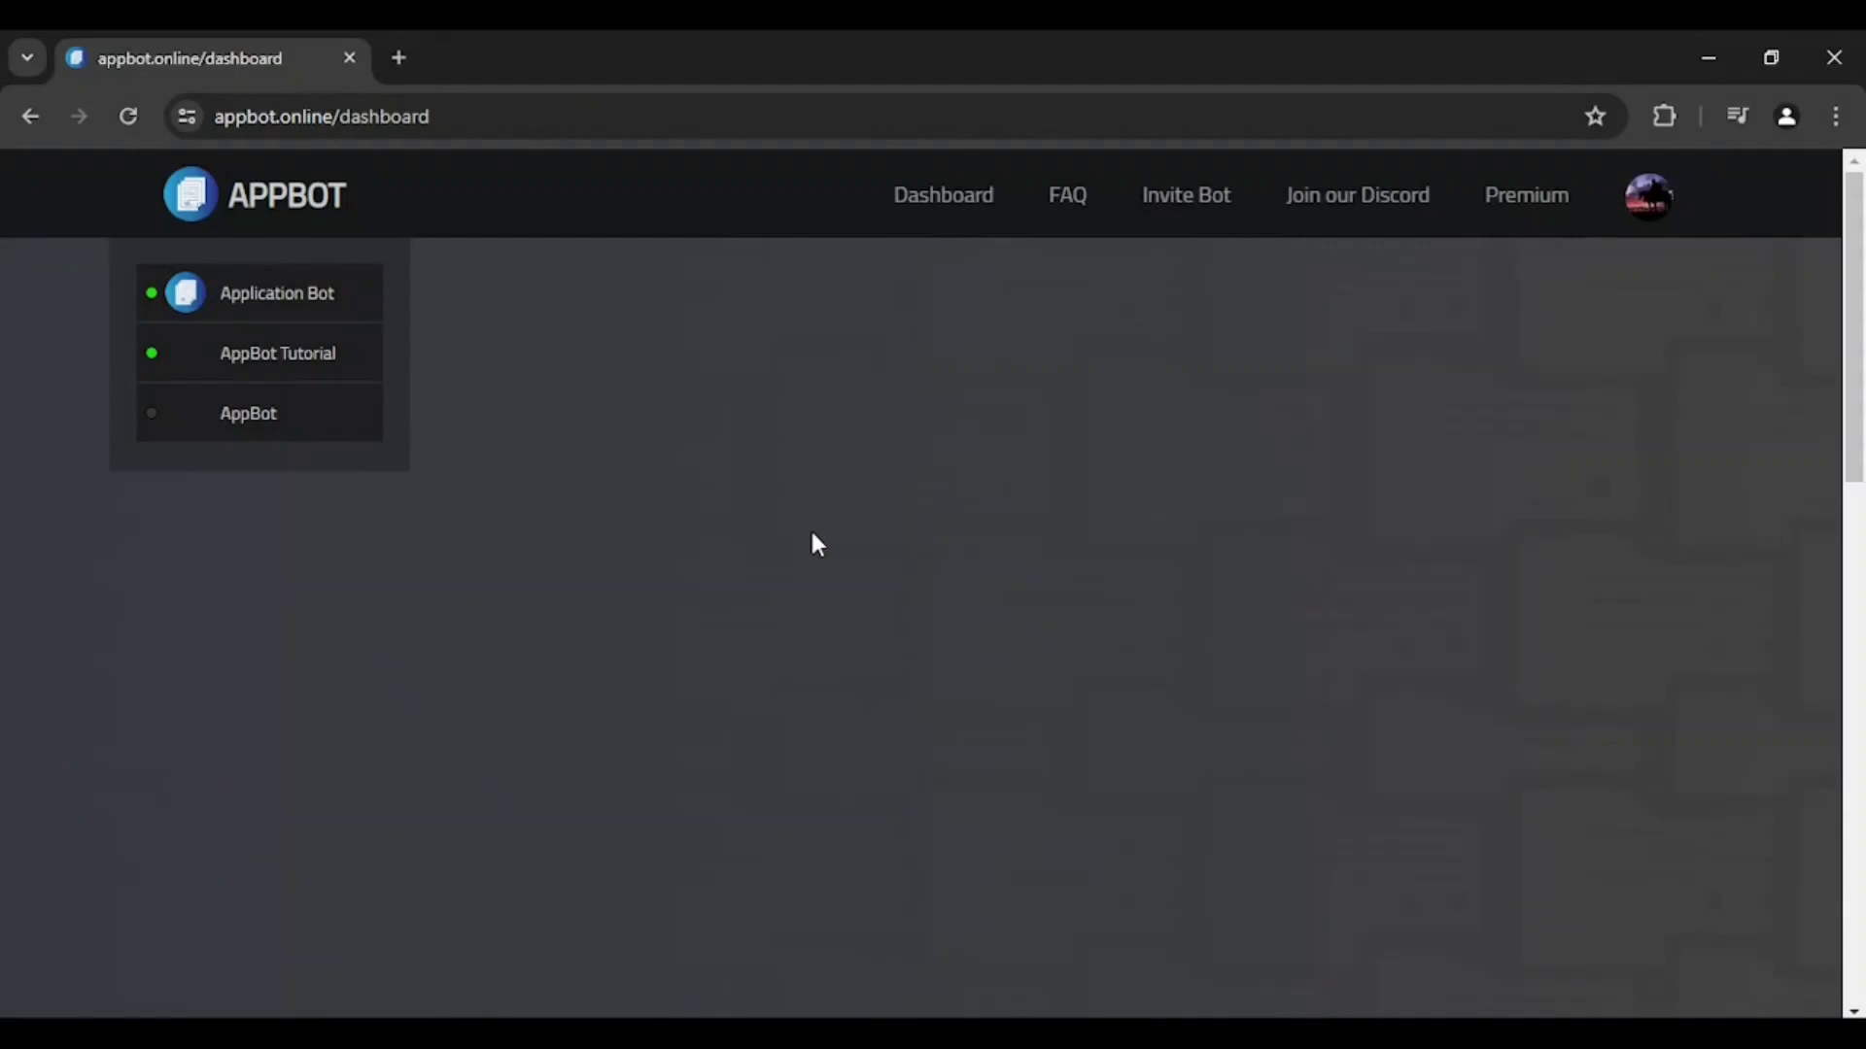
Expand AppBot Tutorial, cancel a new Group 1 app, and open the Example application.
left_click(350, 379)
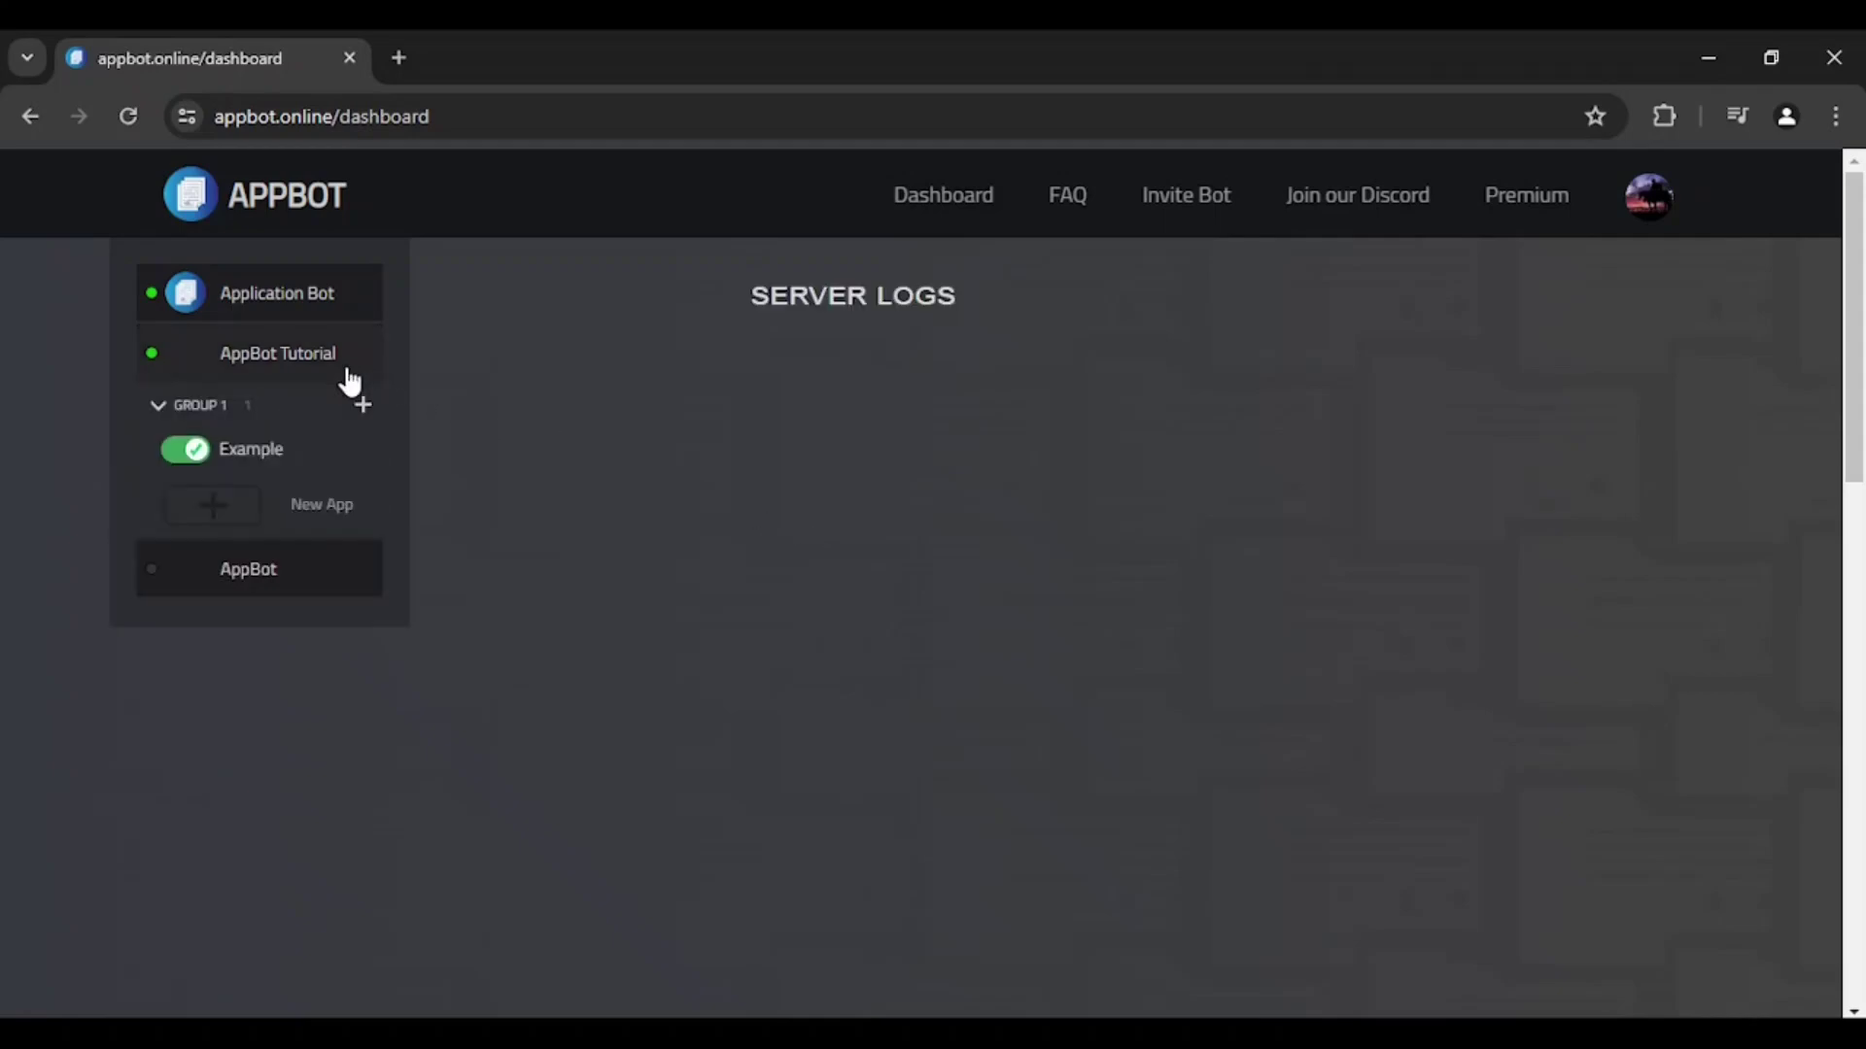
mouse_move(333, 470)
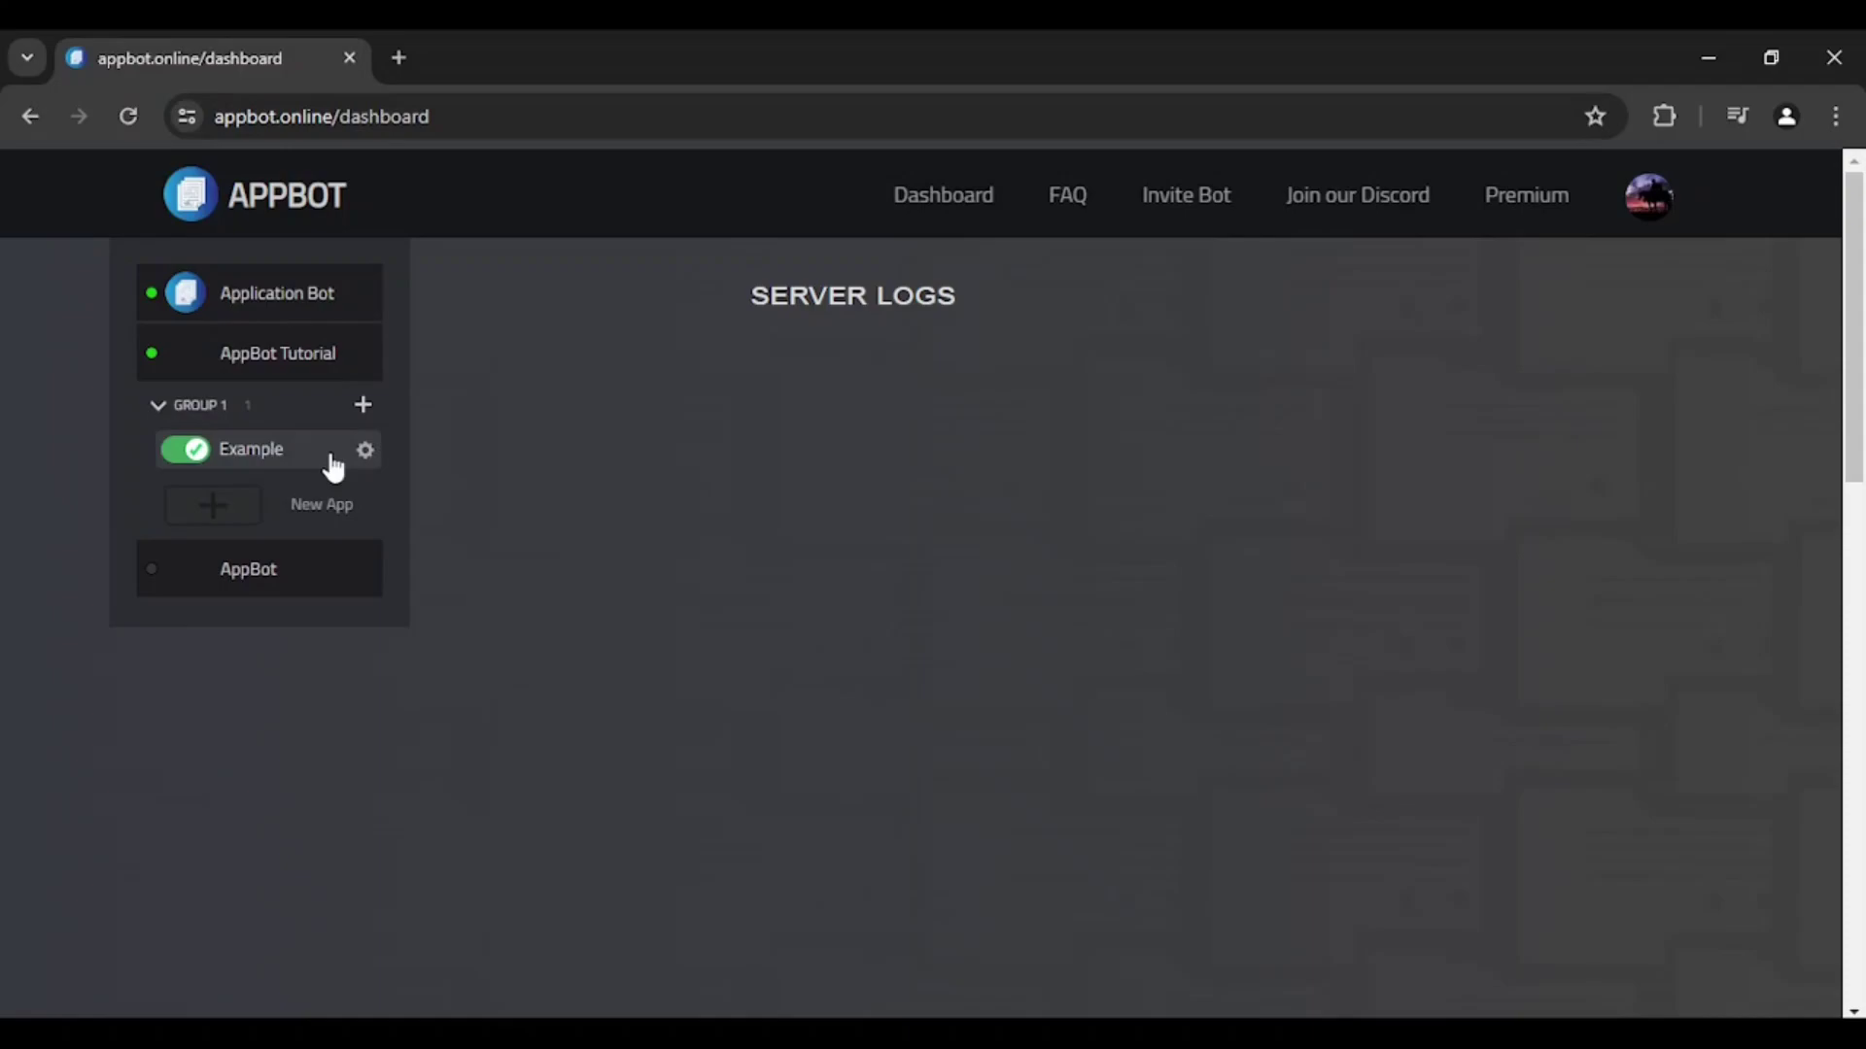
left_click(363, 406)
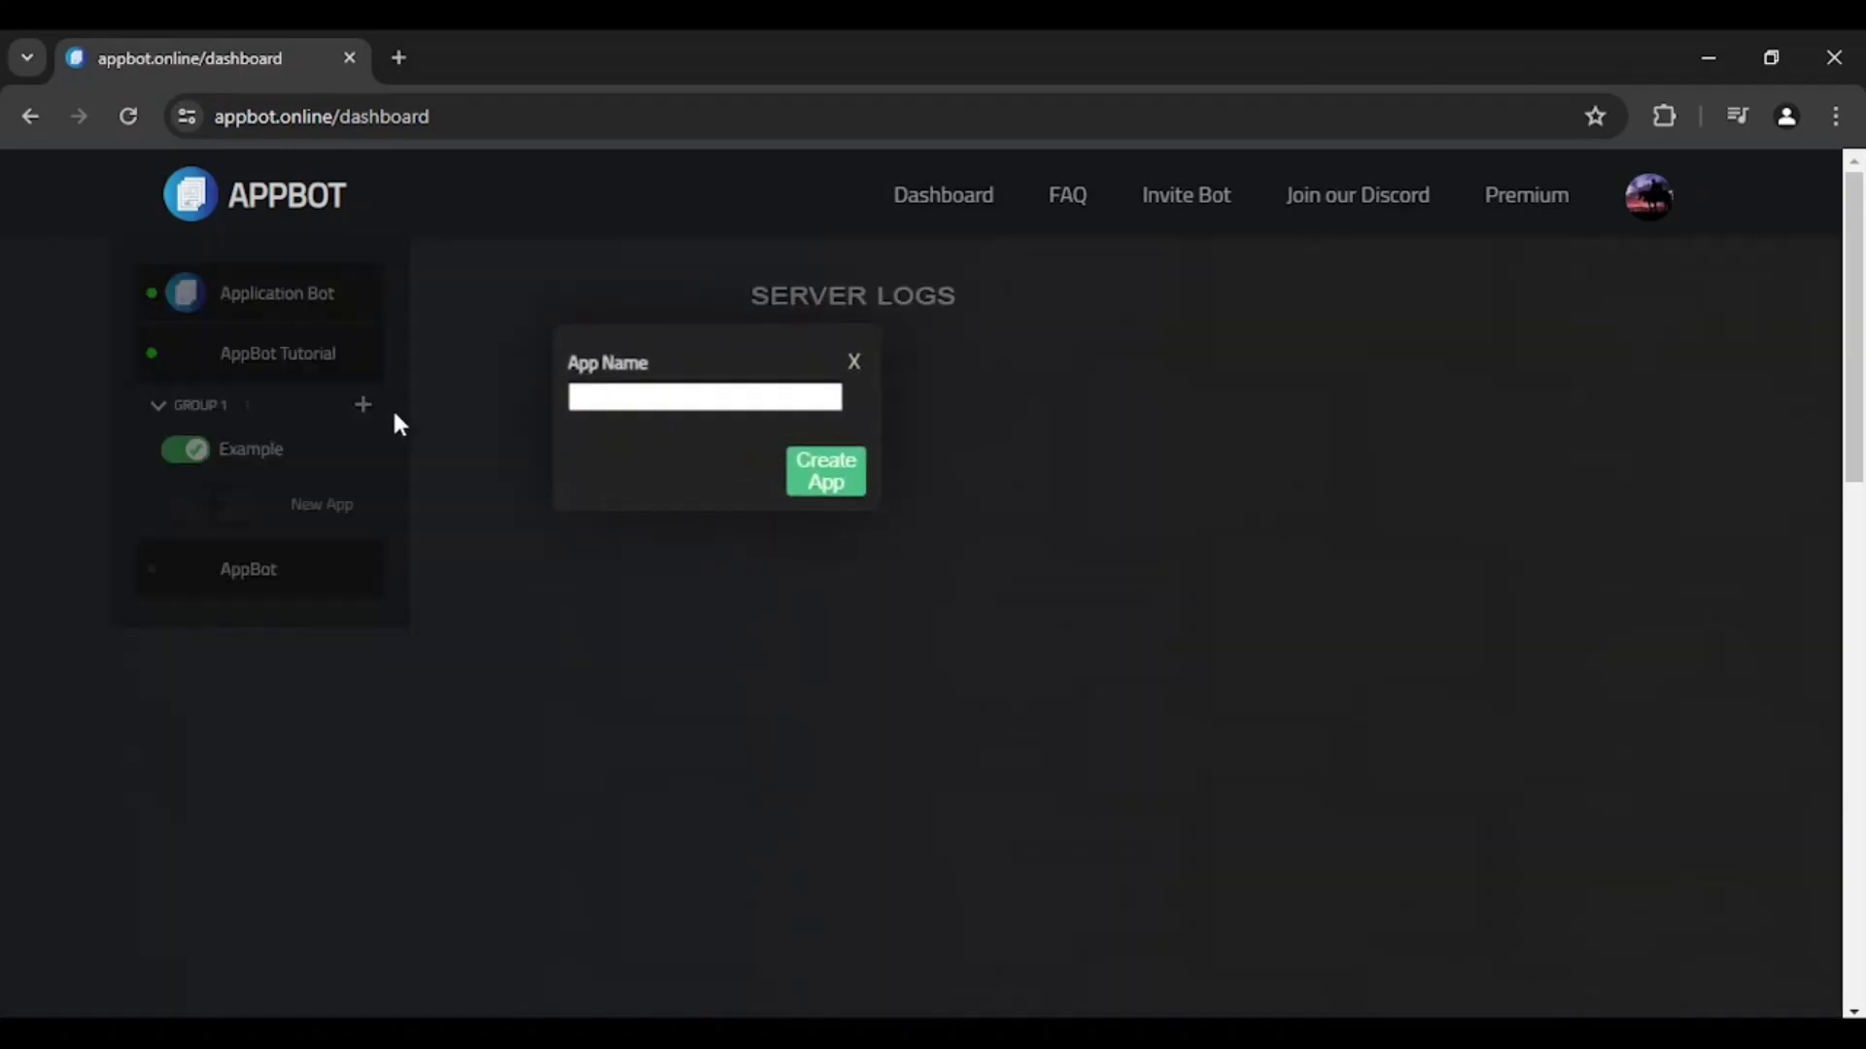
left_click(860, 363)
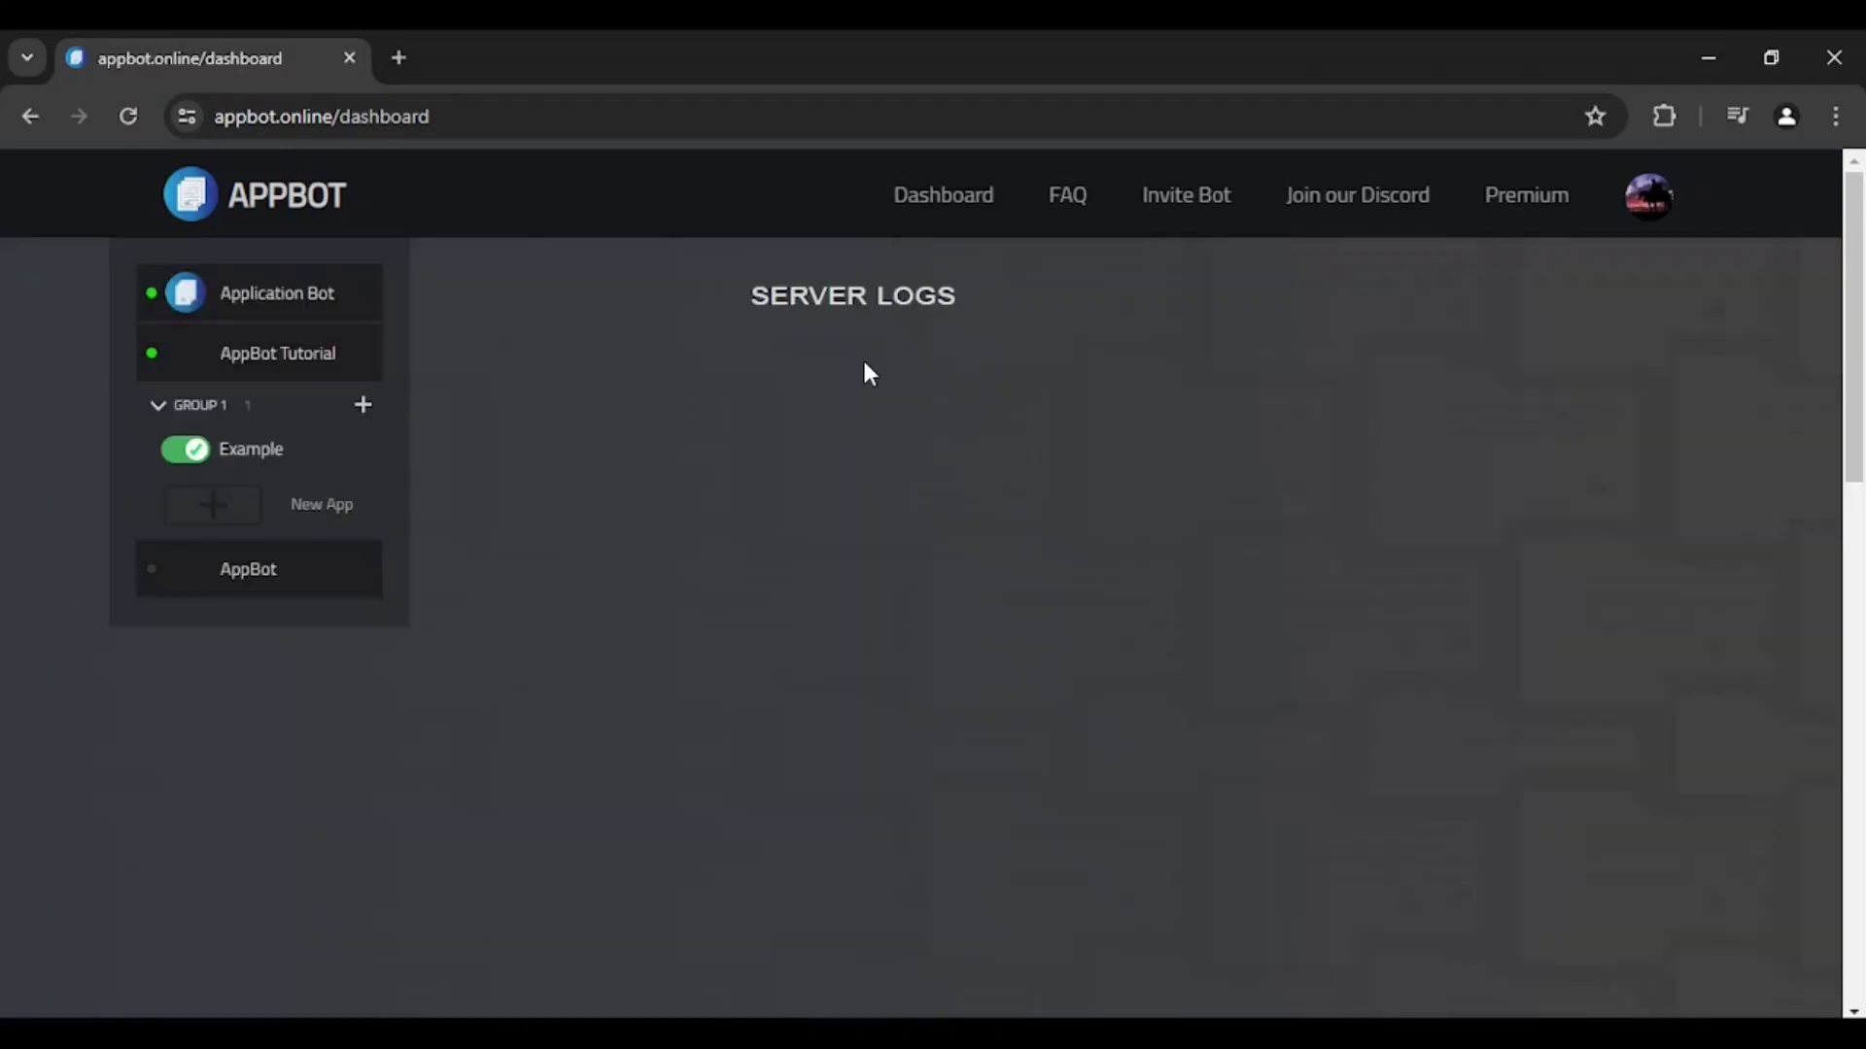
left_click(301, 454)
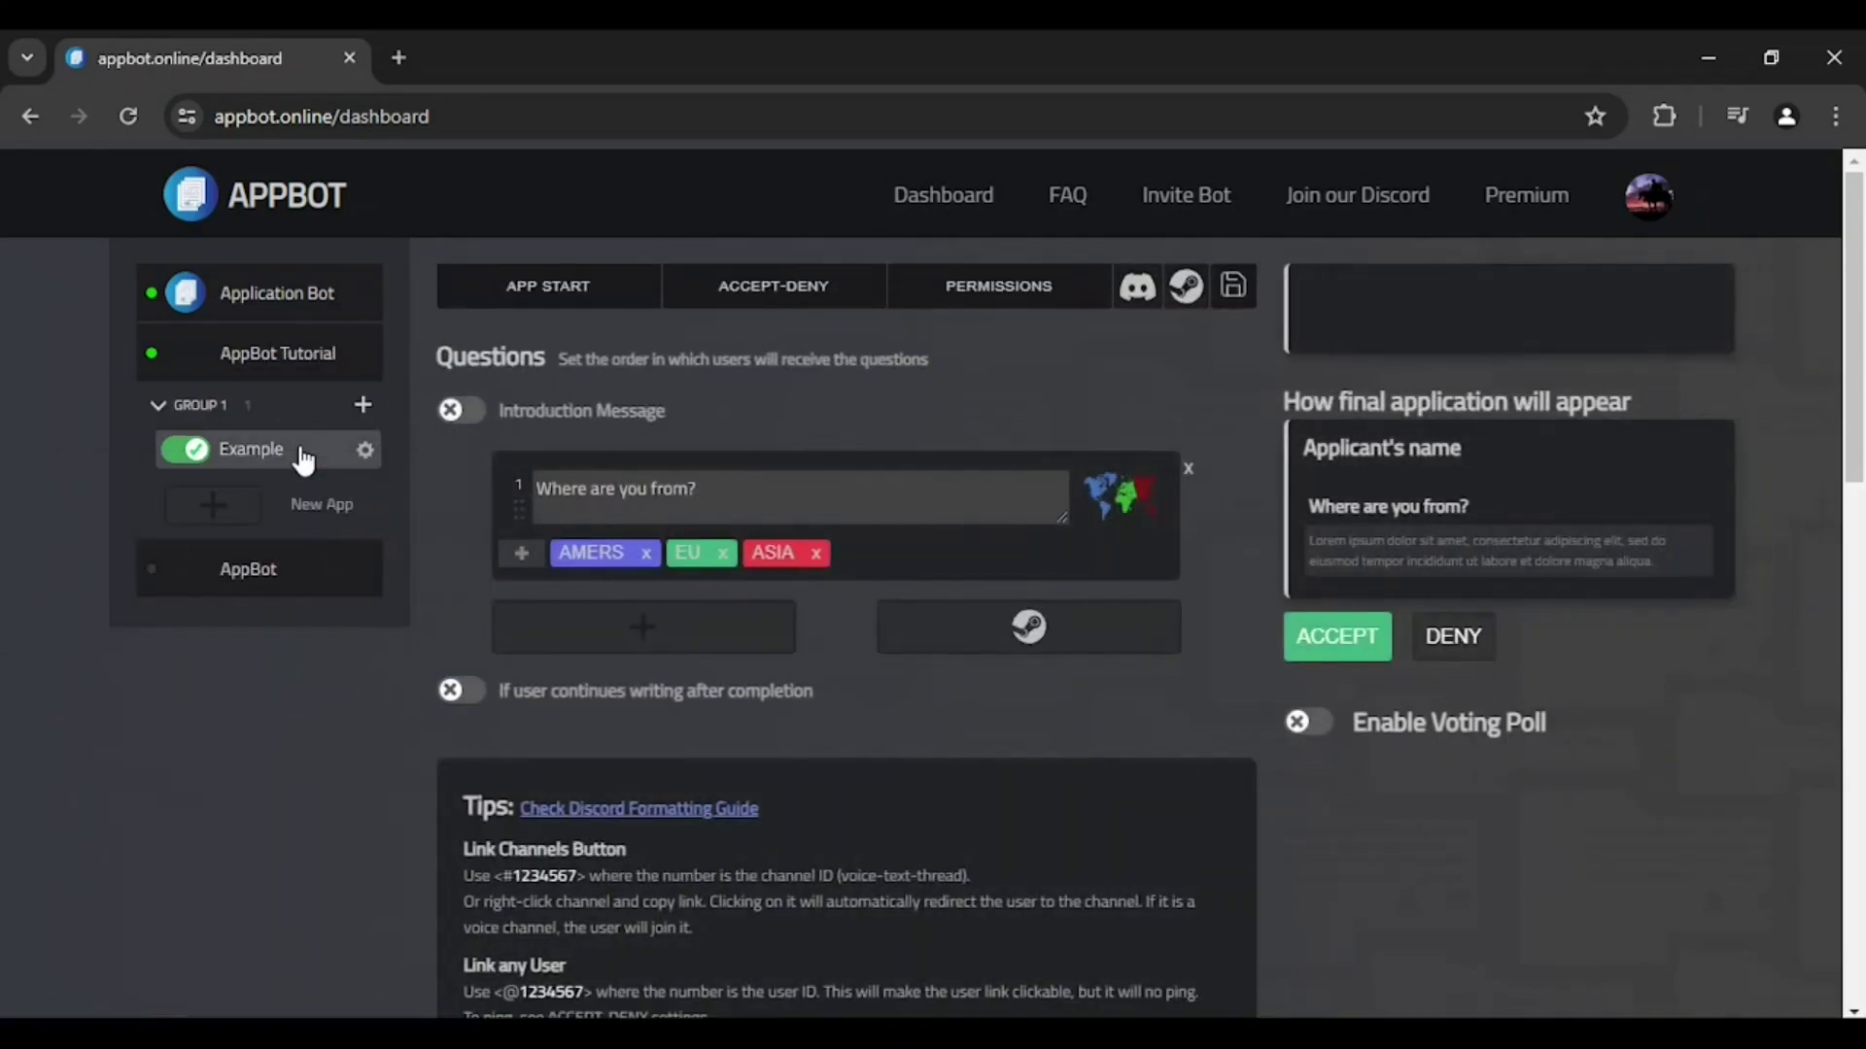
Post a '# welcome' start message in welcome-apply and log applications to the applications channel.
left_click(606, 298)
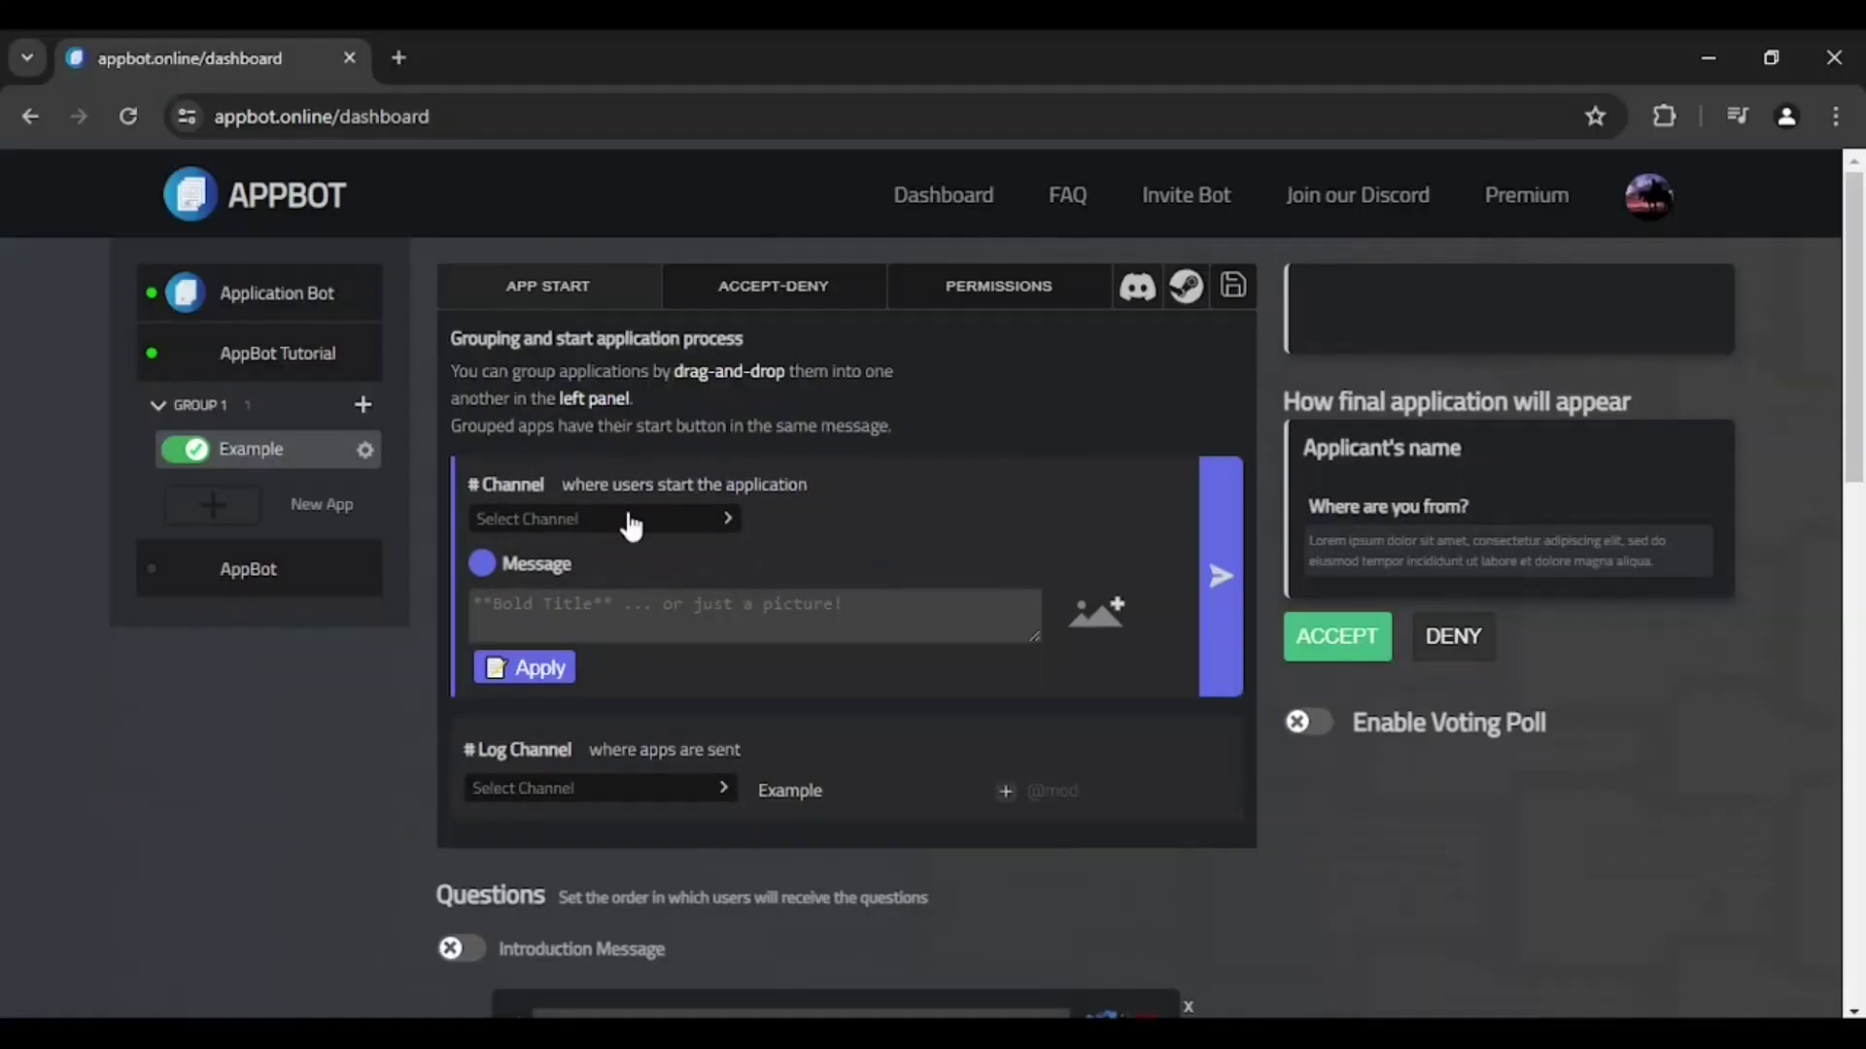
left_click(631, 521)
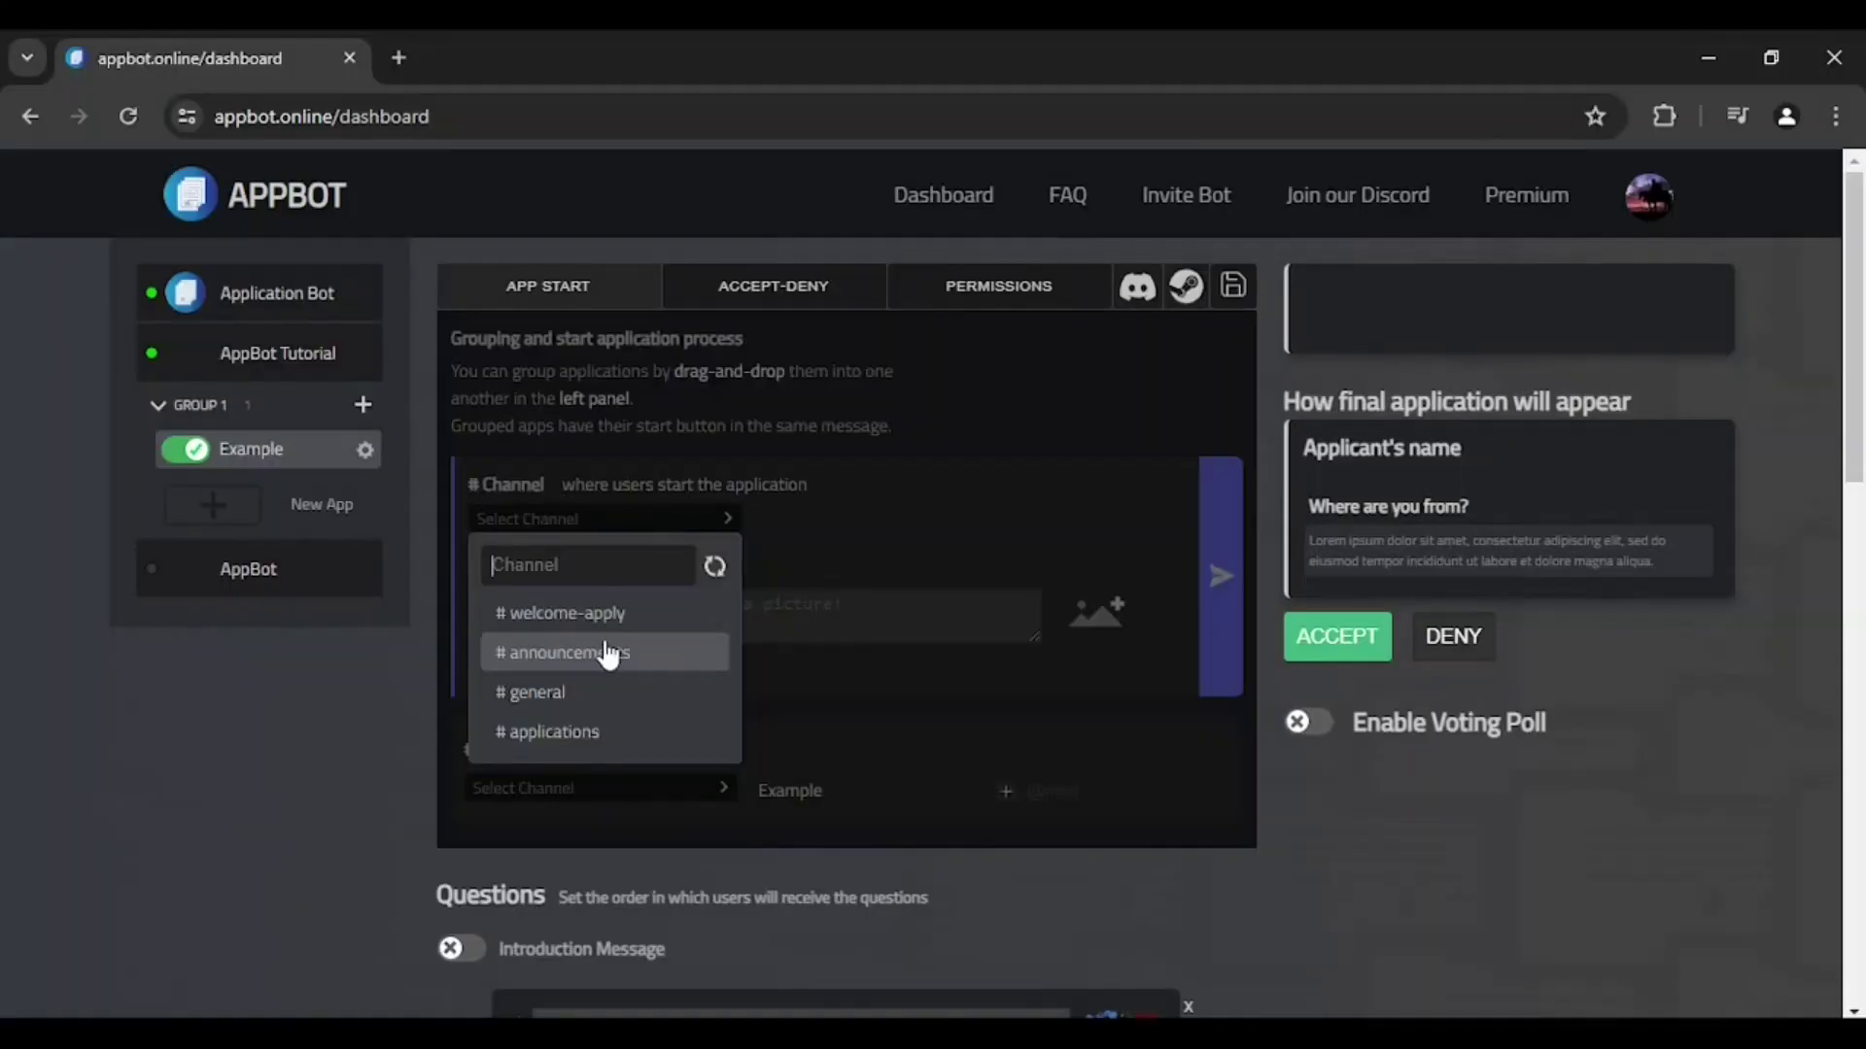
left_click(605, 613)
left_click(608, 616)
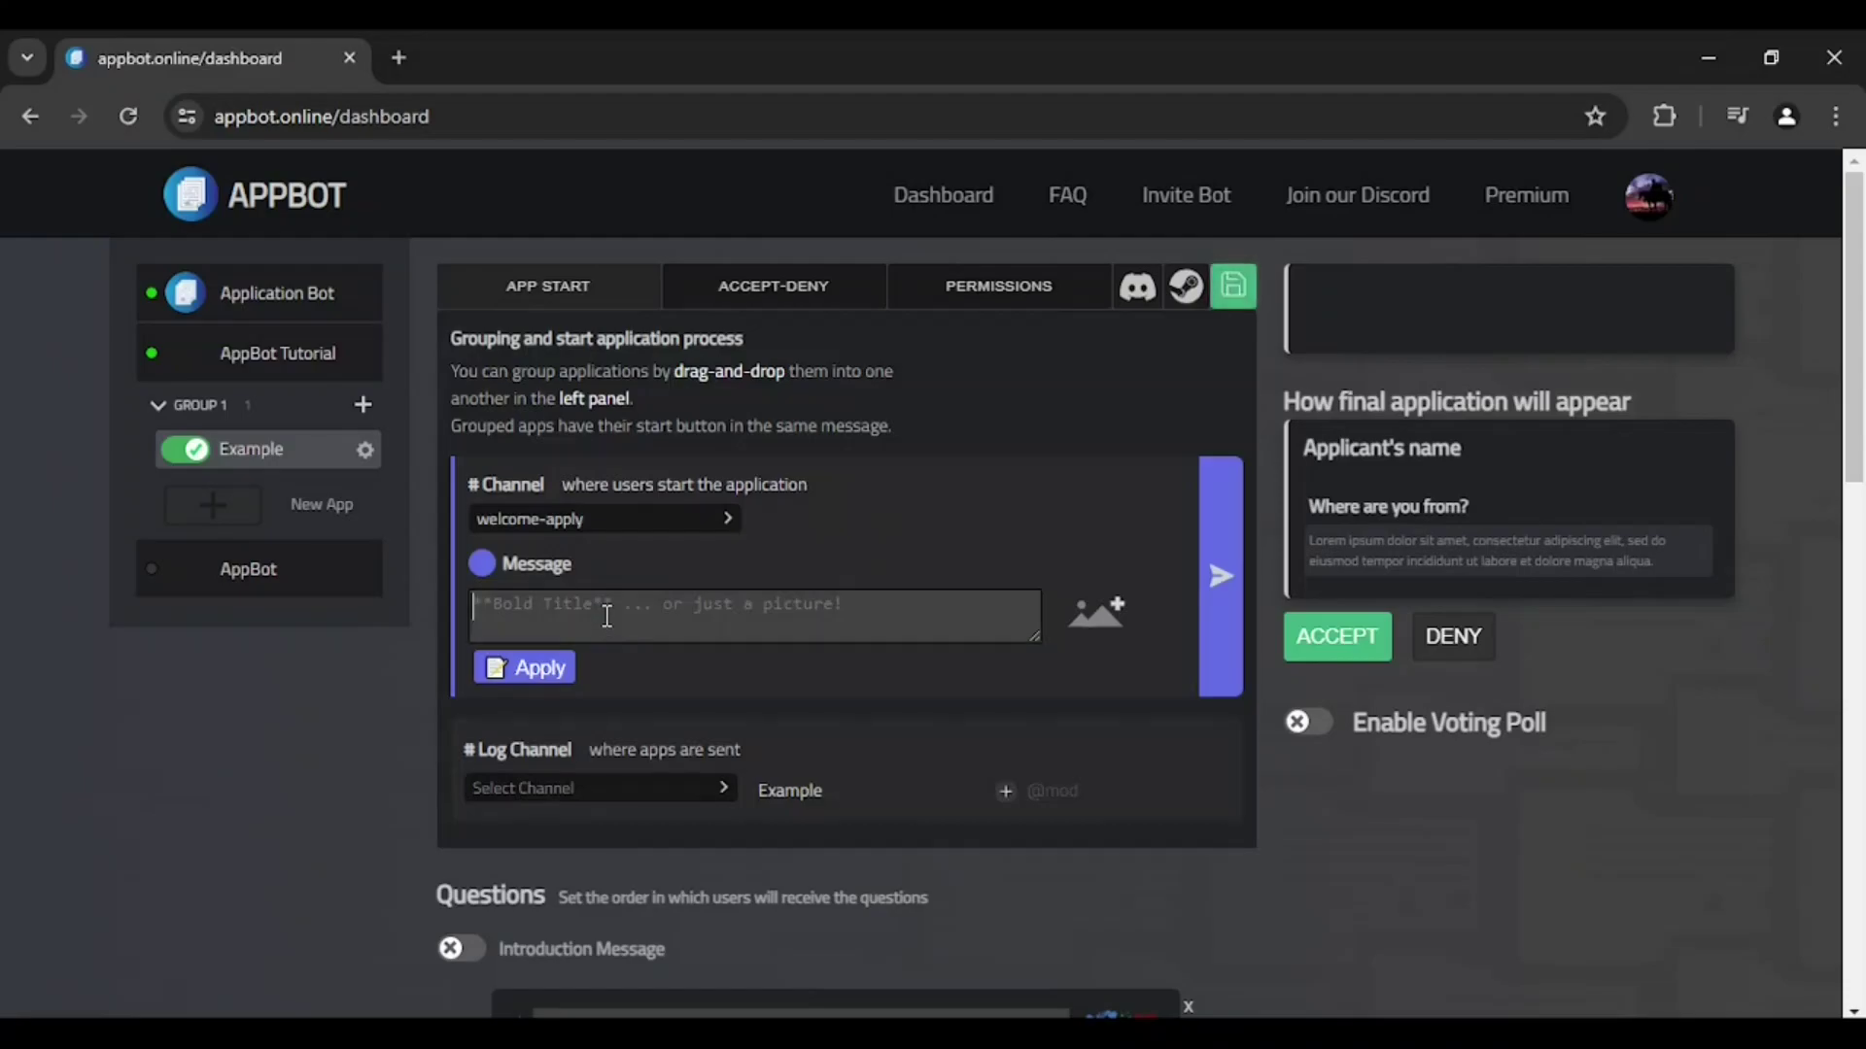
type("# welcome")
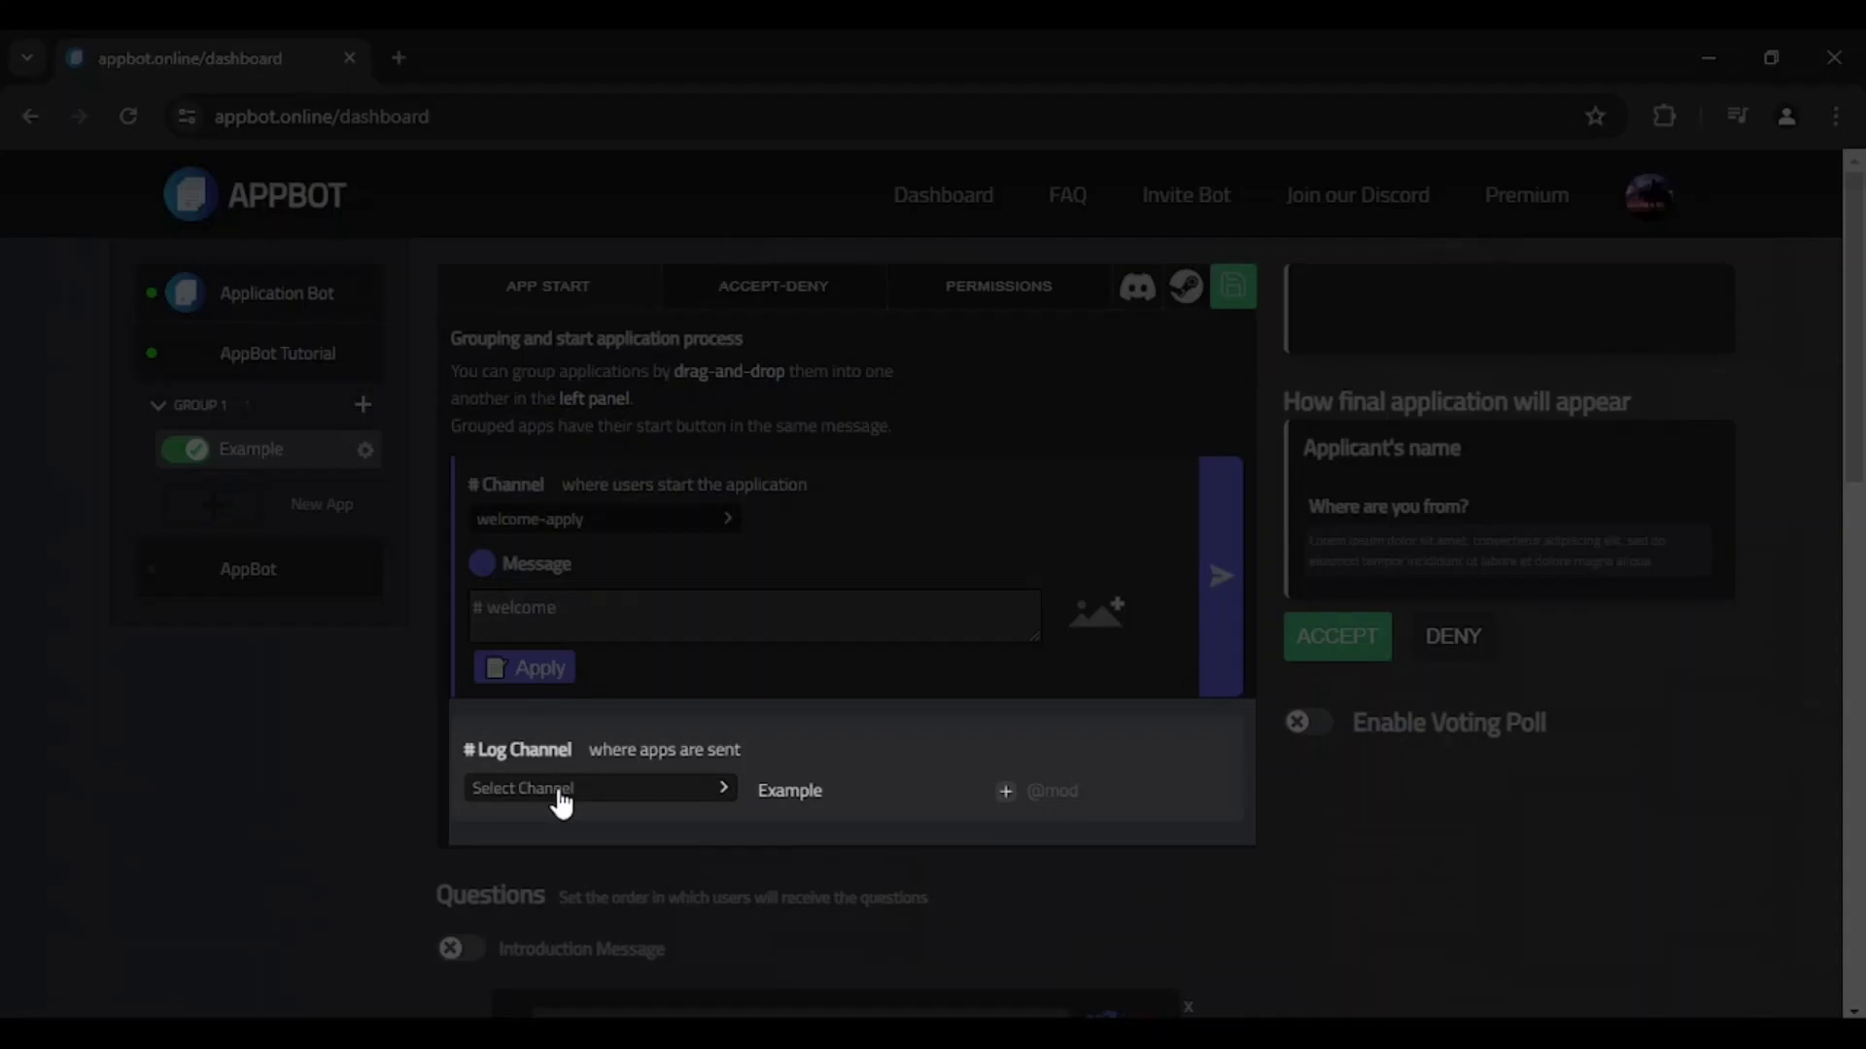
left_click(562, 799)
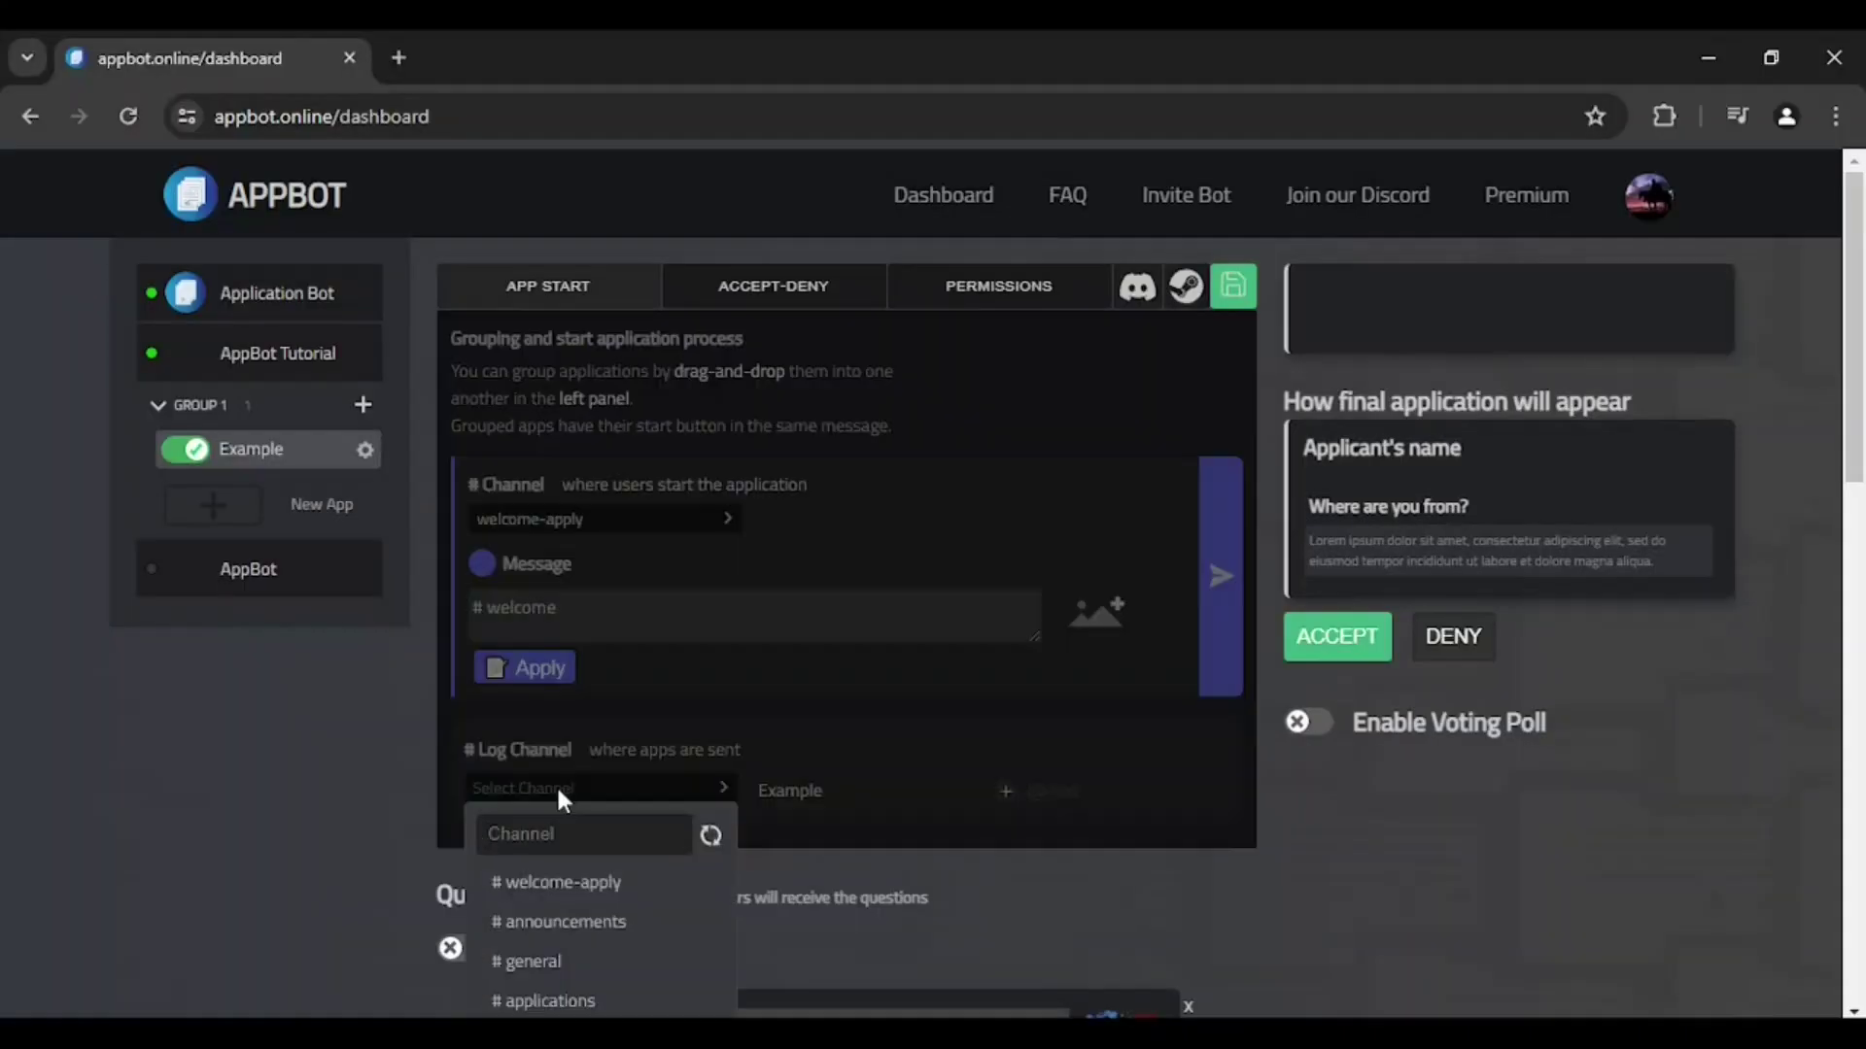
left_click(573, 1000)
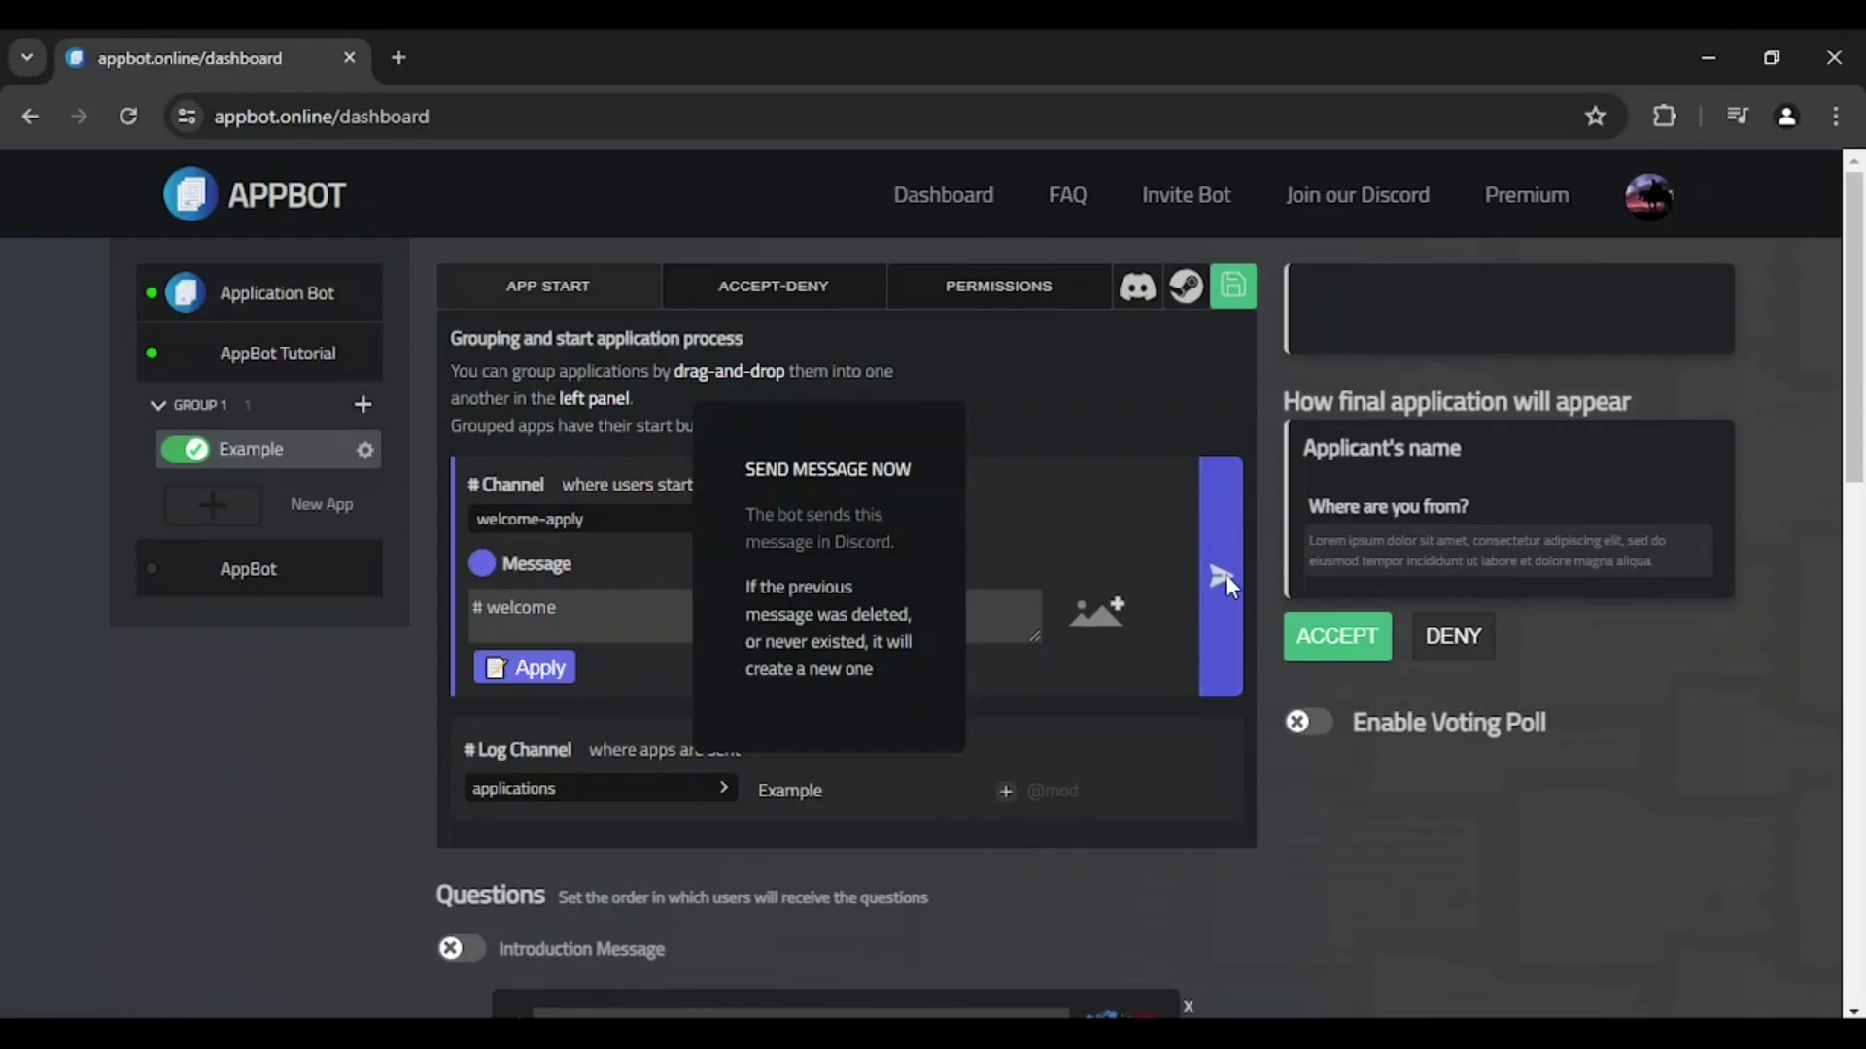
left_click(1224, 579)
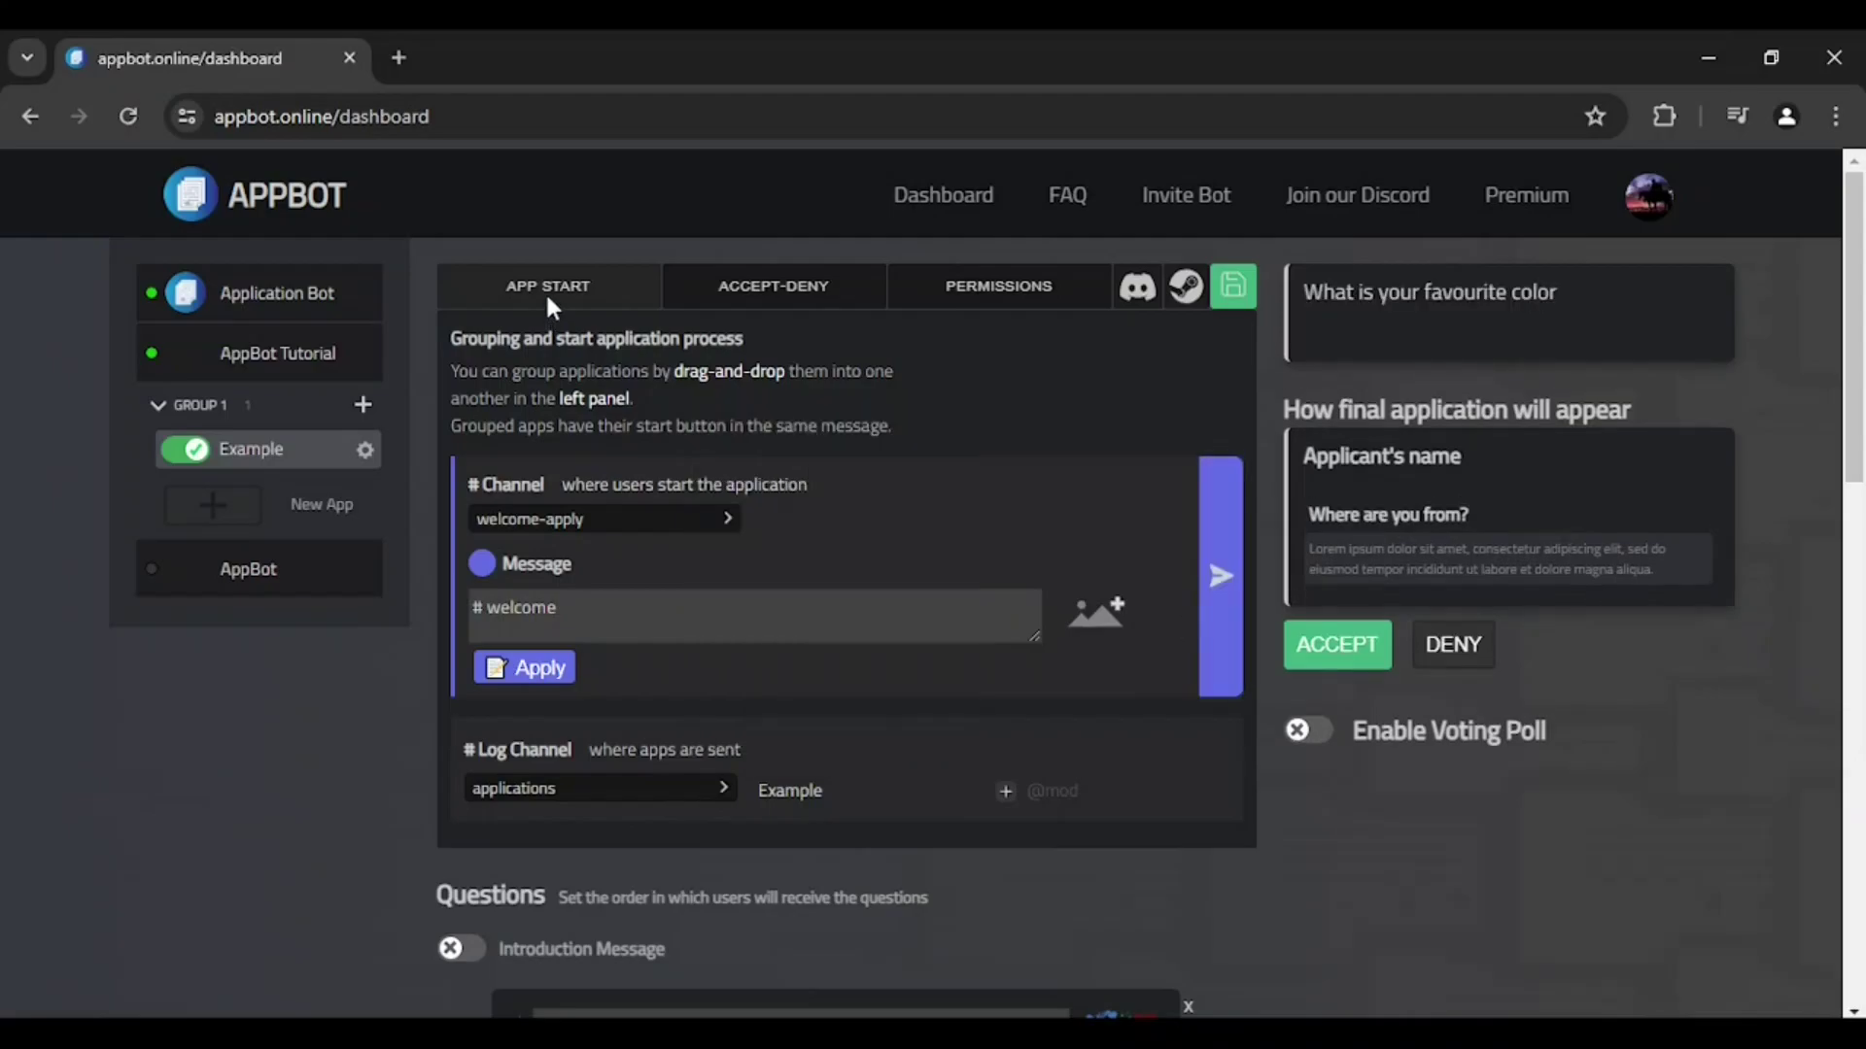
Link the AMERS, EU and ASIA answers to the amers, eu and asia-oce roles.
left_click(547, 300)
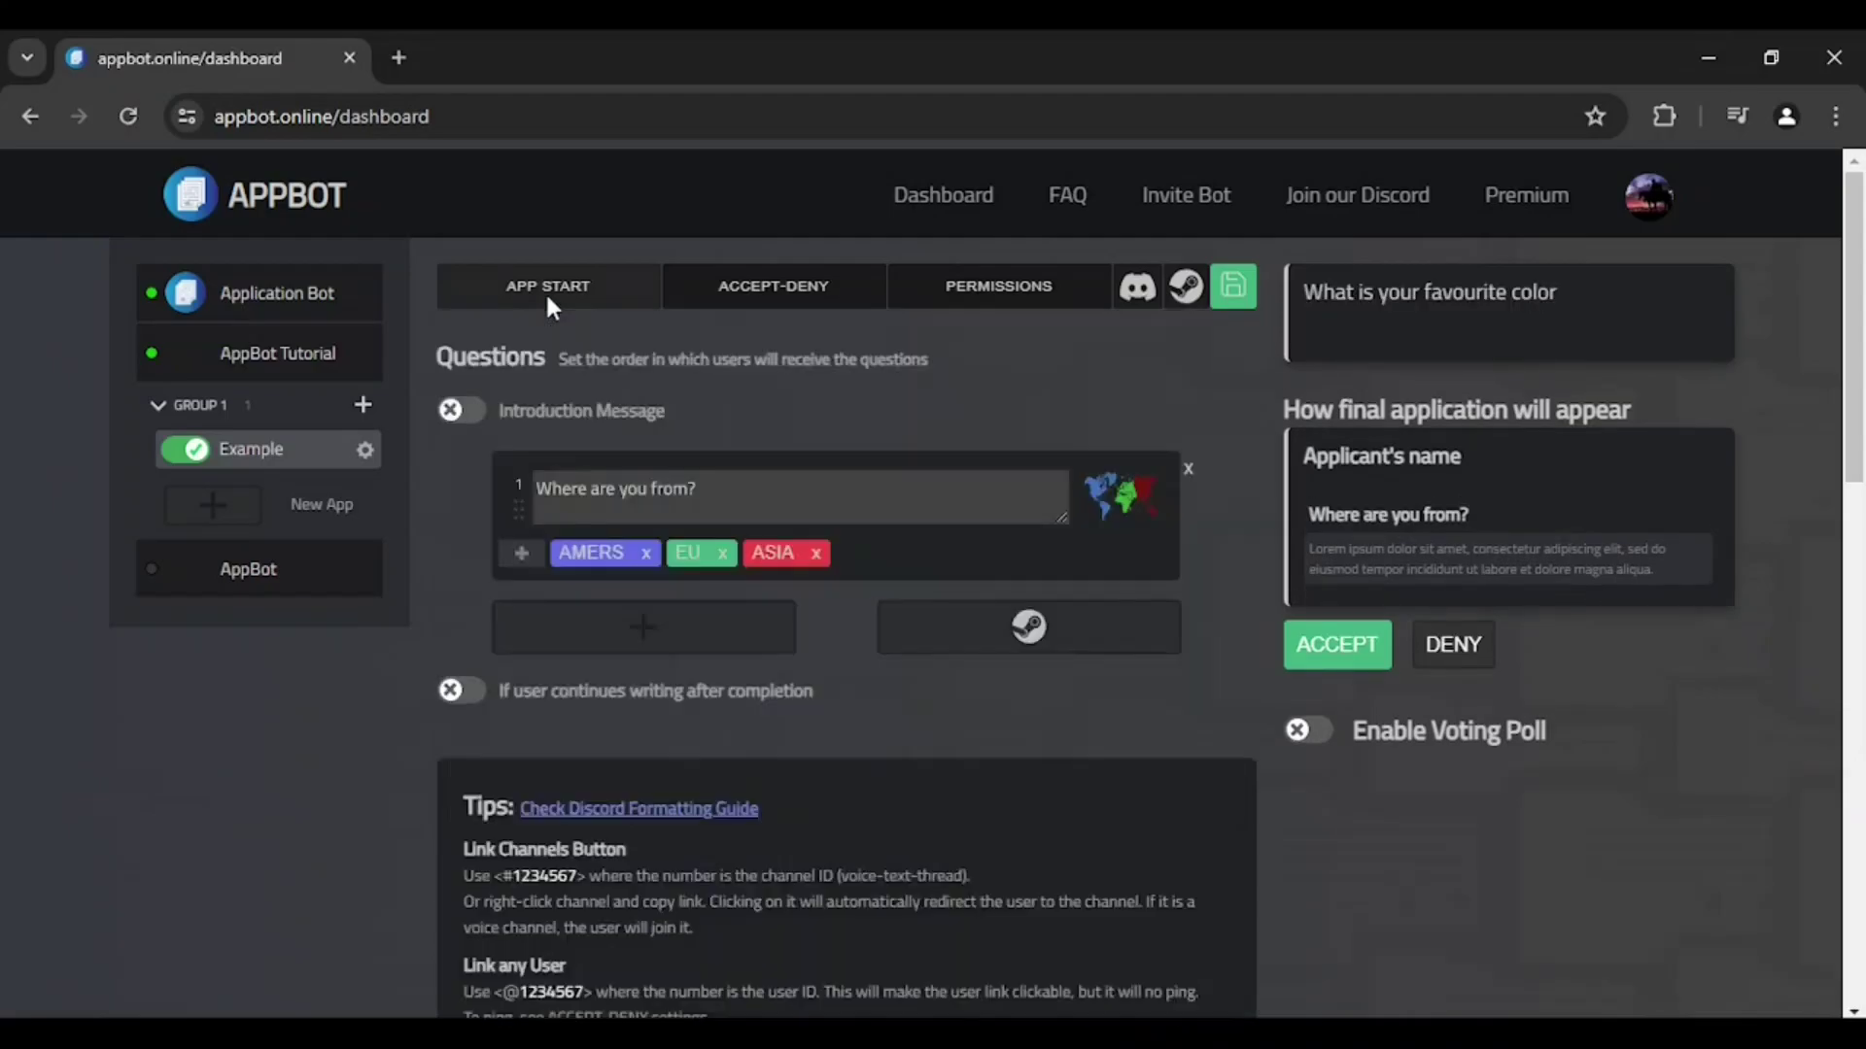
left_click(591, 556)
left_click(772, 580)
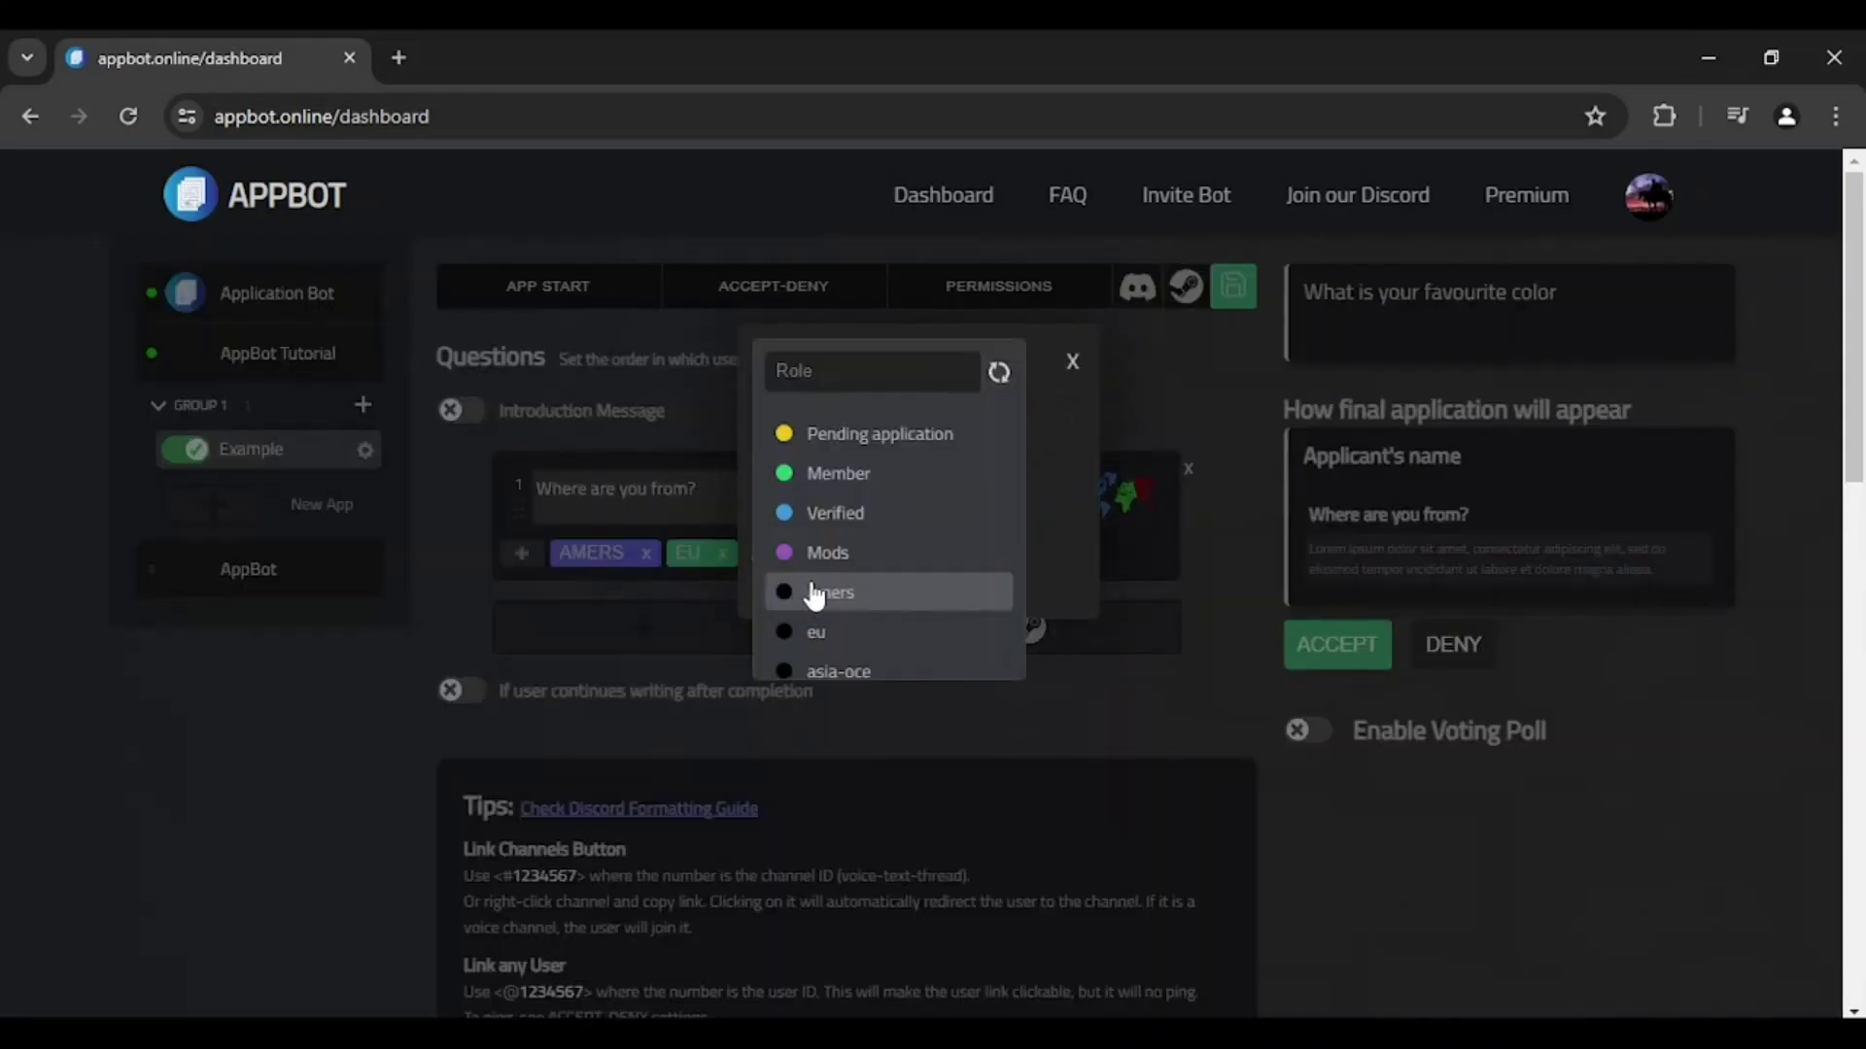
left_click(814, 594)
left_click(653, 649)
left_click(696, 551)
left_click(764, 587)
left_click(766, 632)
left_click(697, 650)
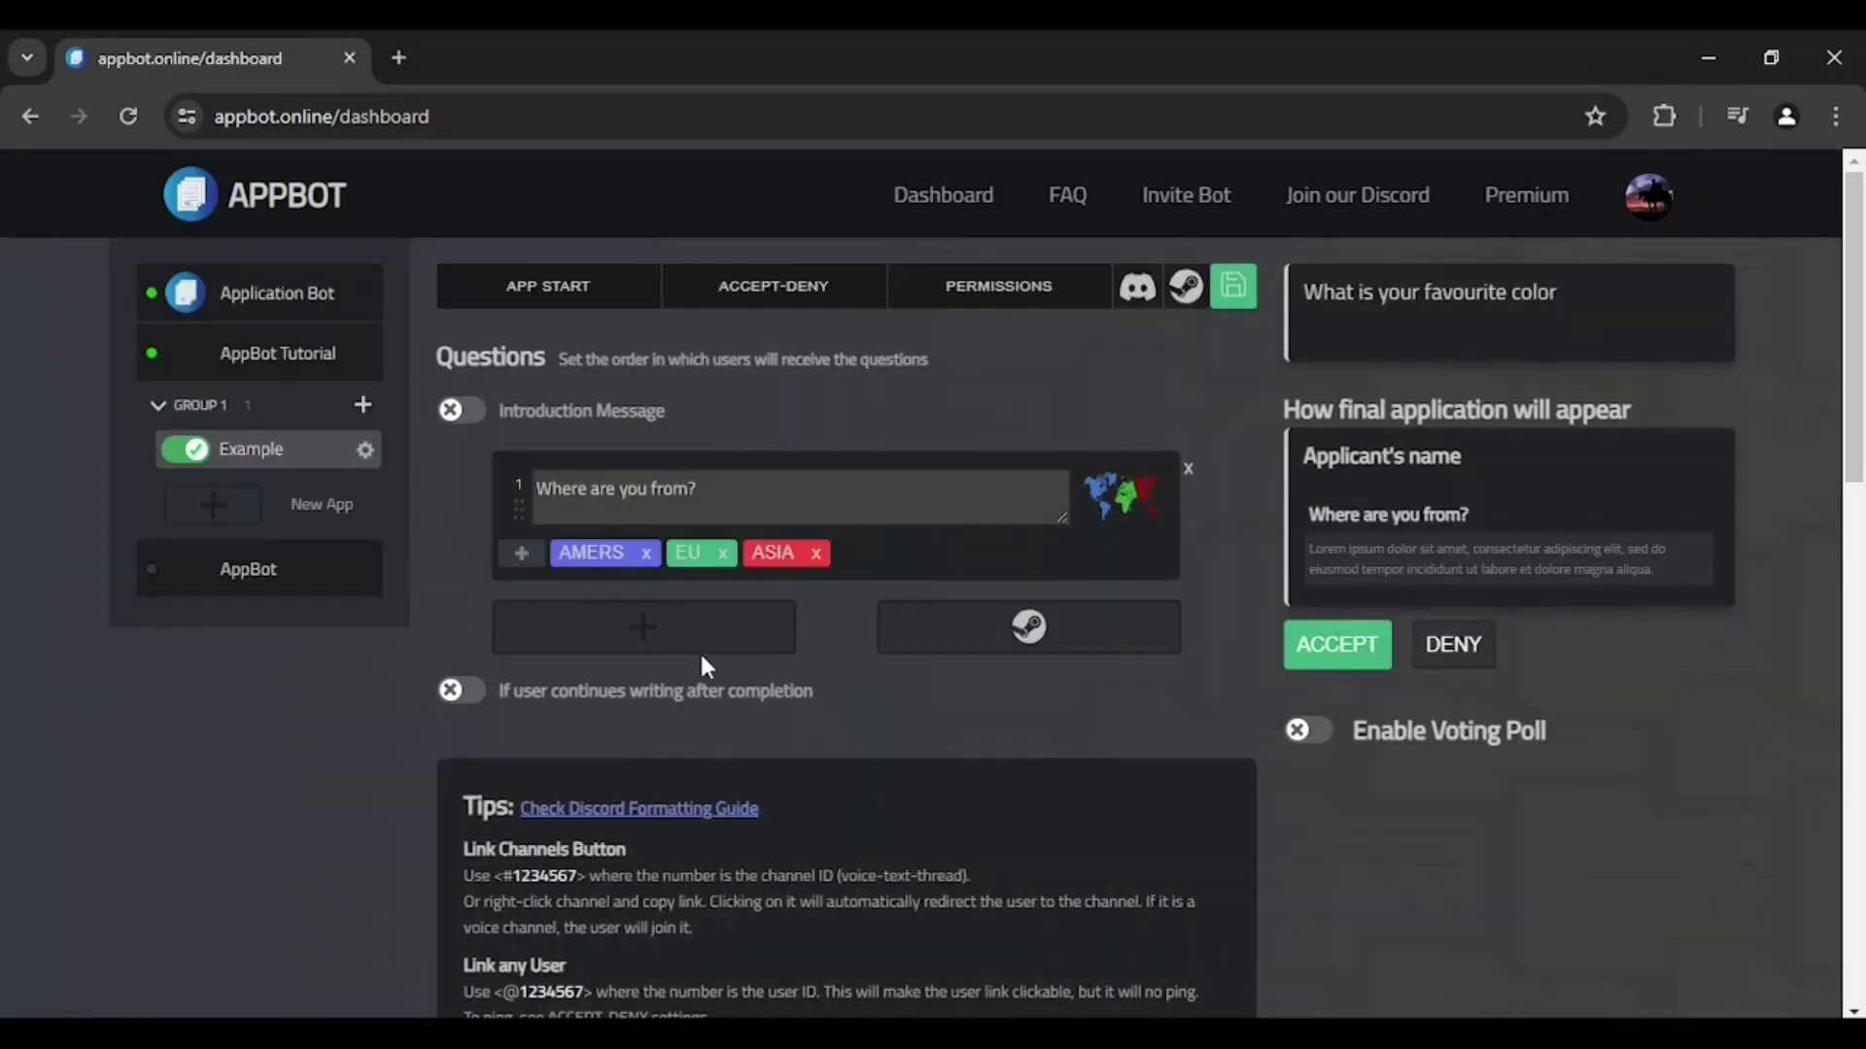
left_click(778, 573)
left_click(766, 589)
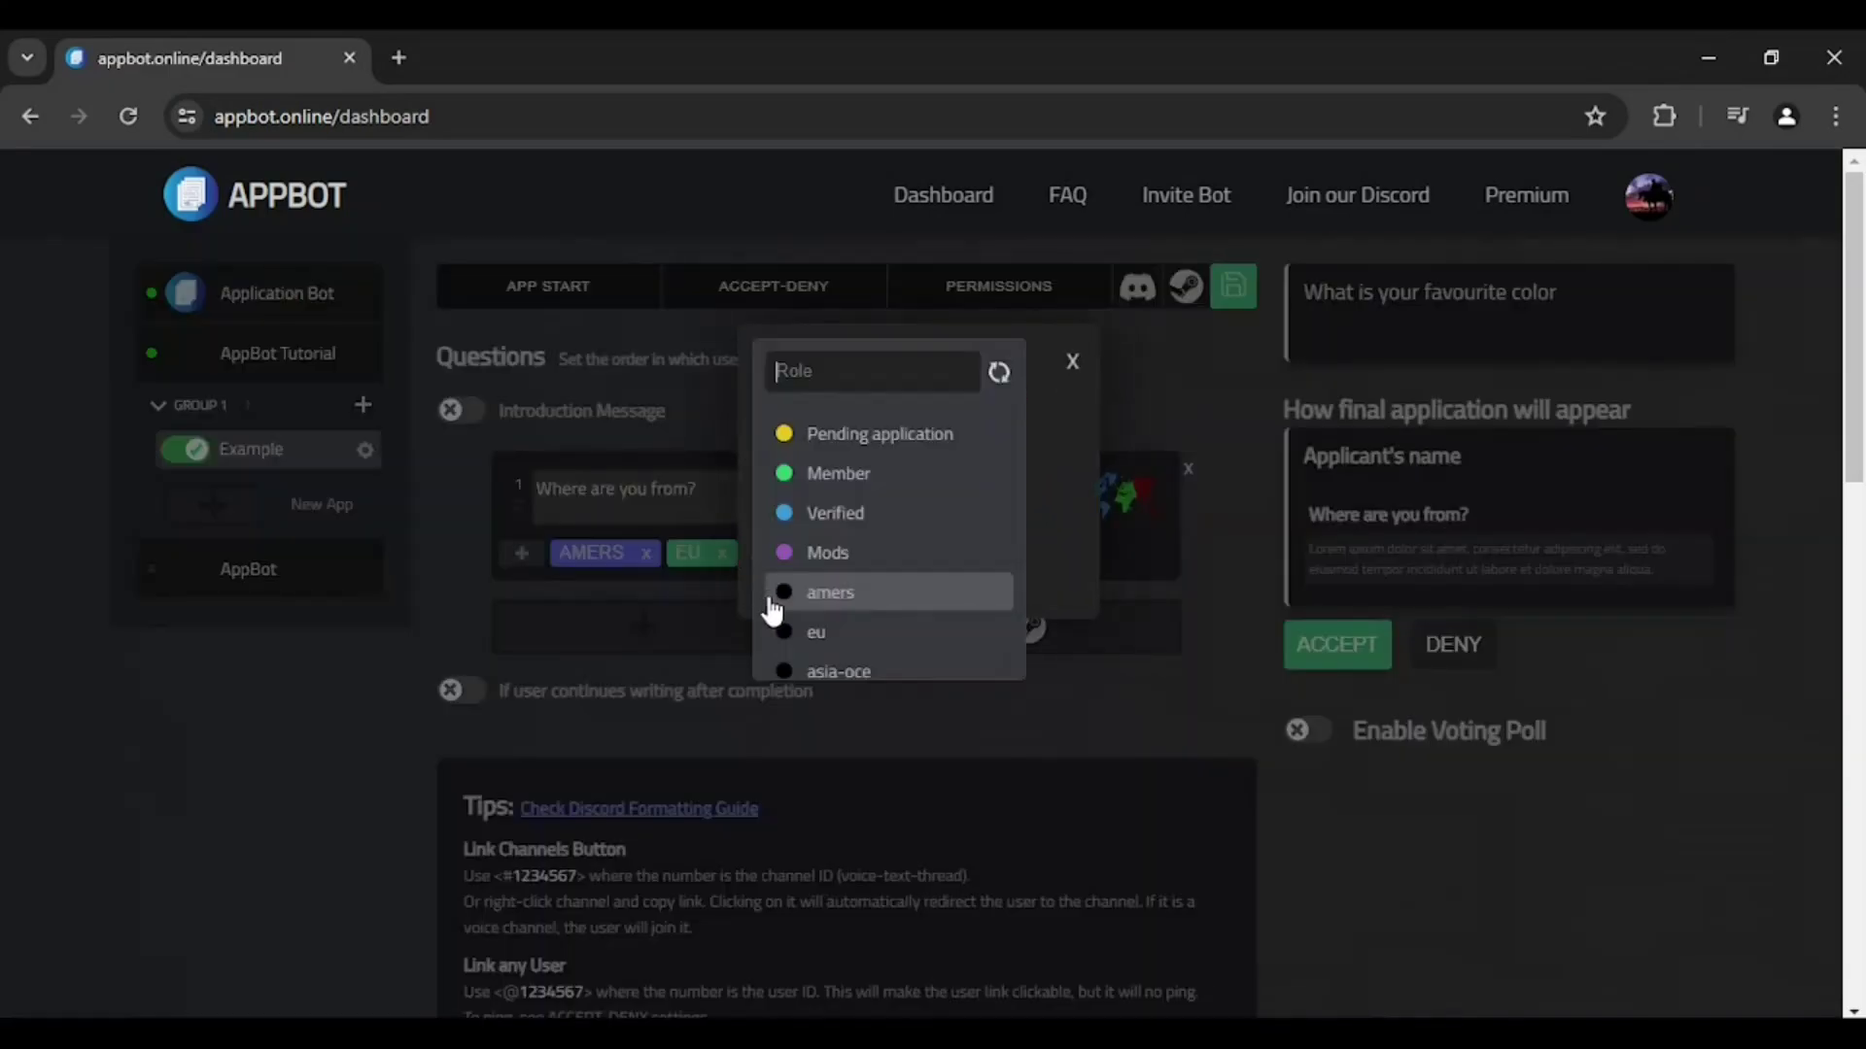
left_click(805, 671)
left_click(653, 686)
Add question 2 'What is your favourite color?', save, and start a test application.
left_click(645, 633)
left_click(660, 654)
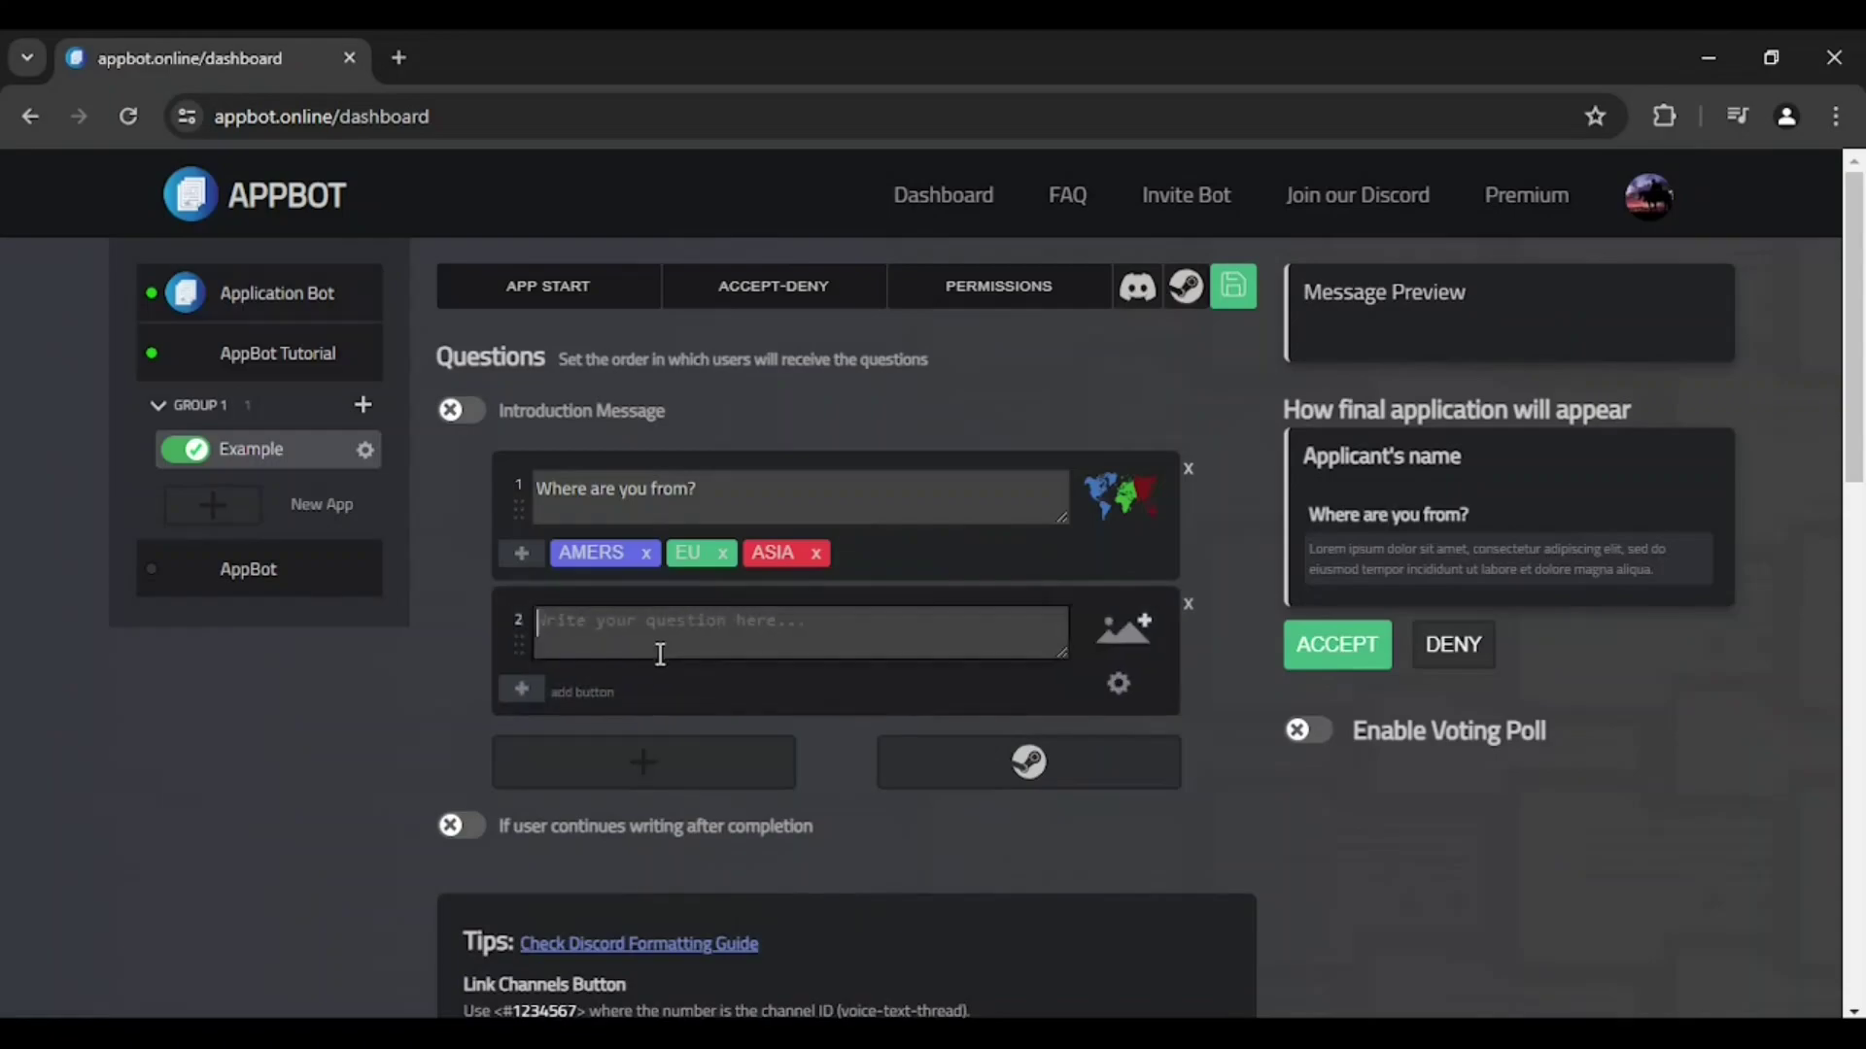
type("What is ")
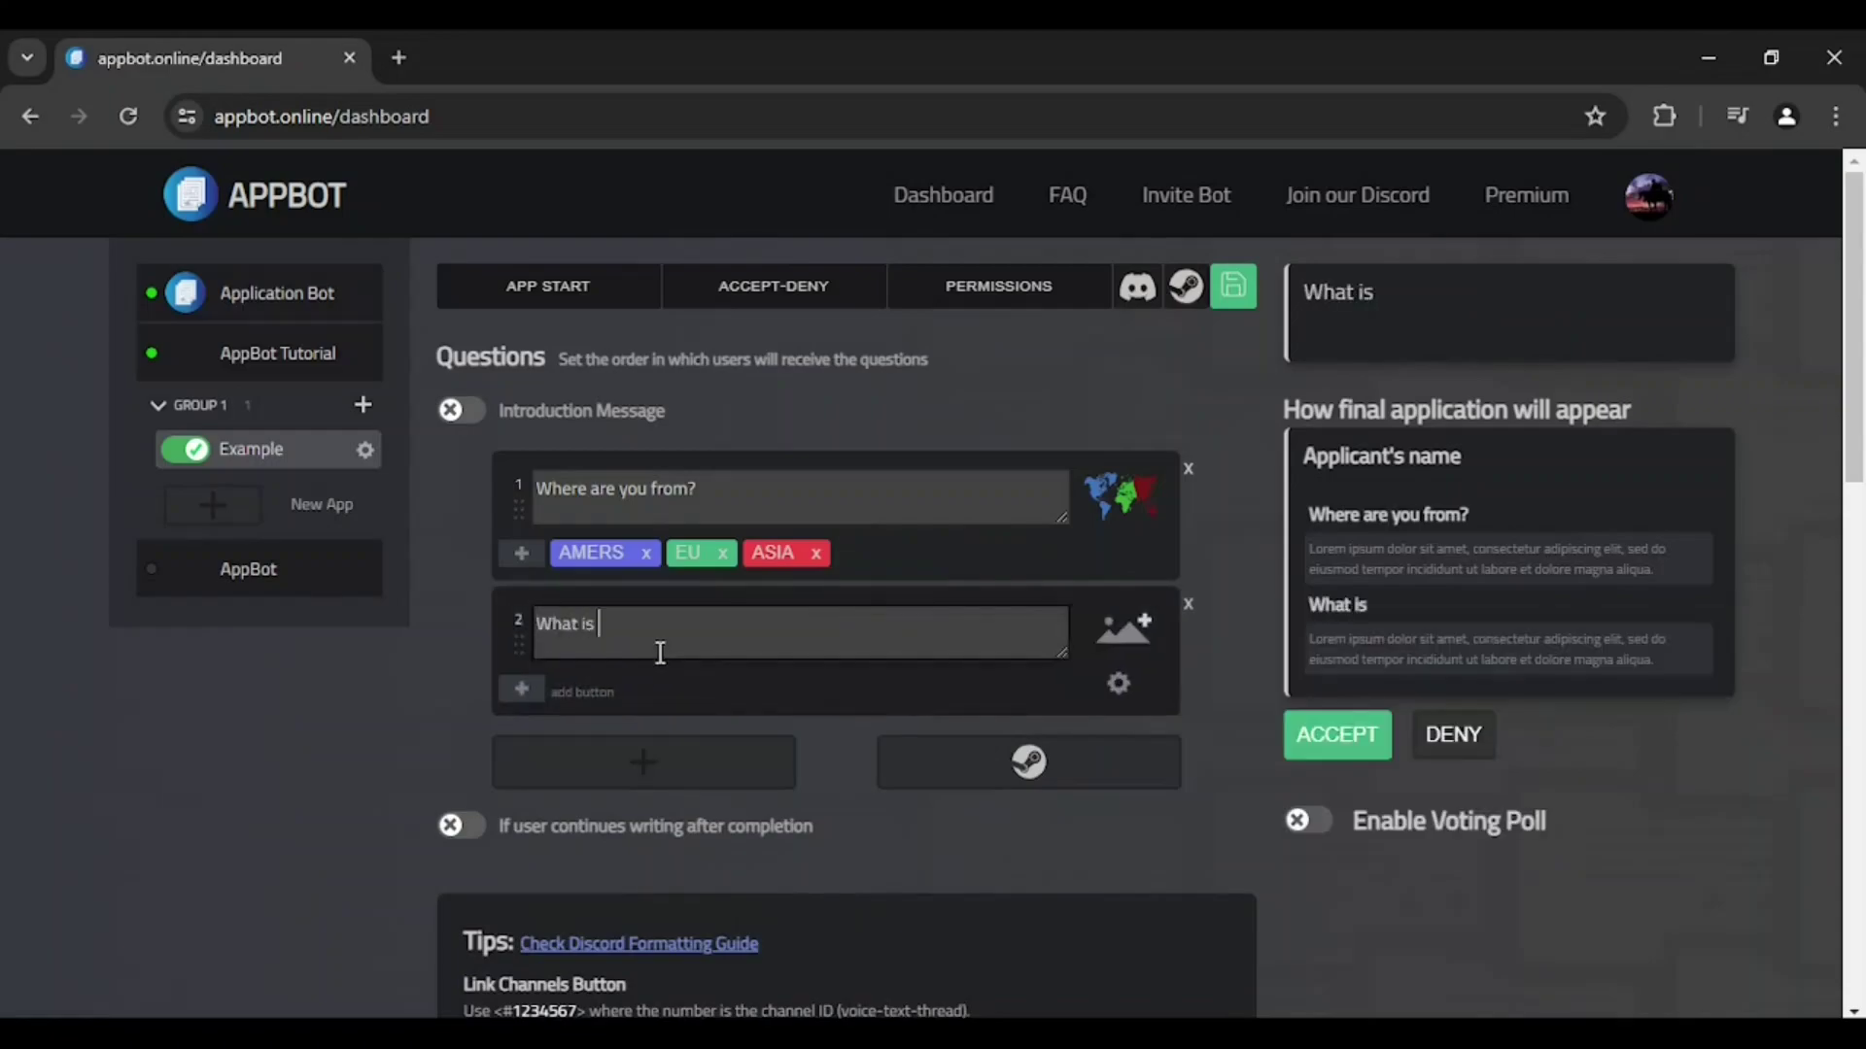
type("your favourite color?")
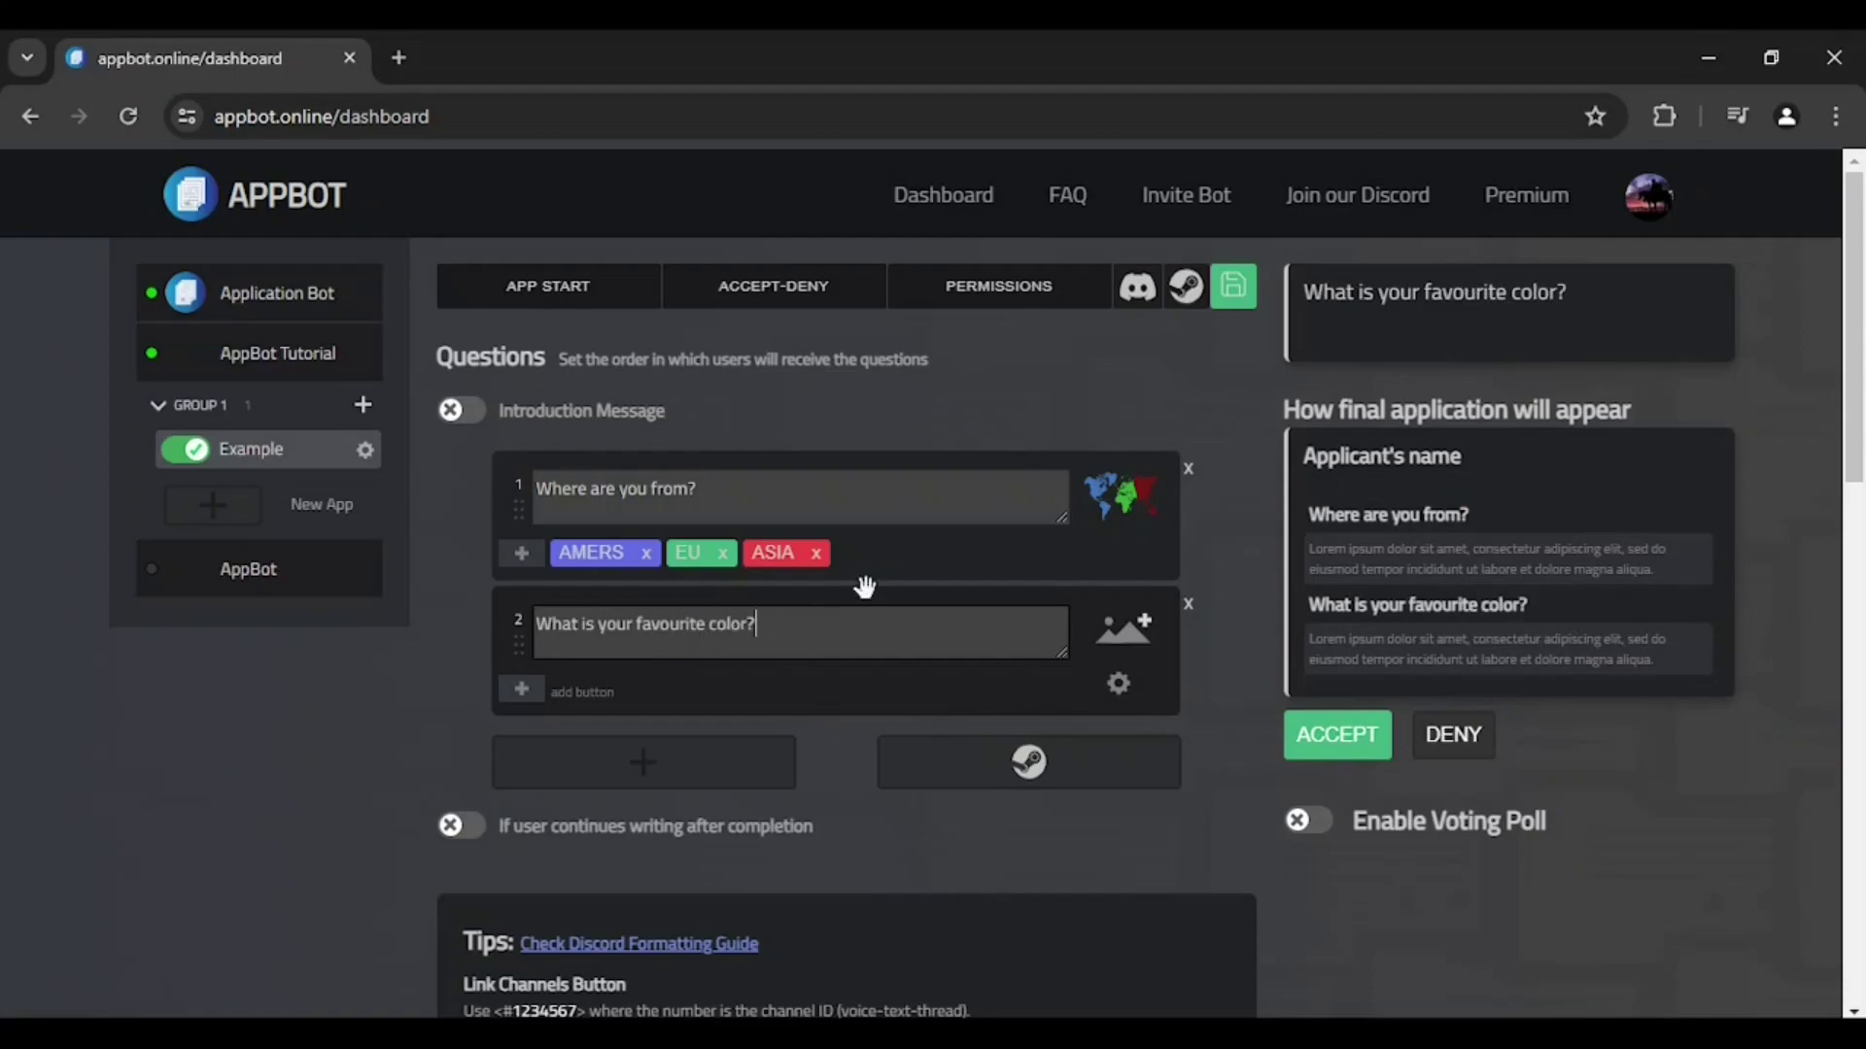
left_click(1234, 294)
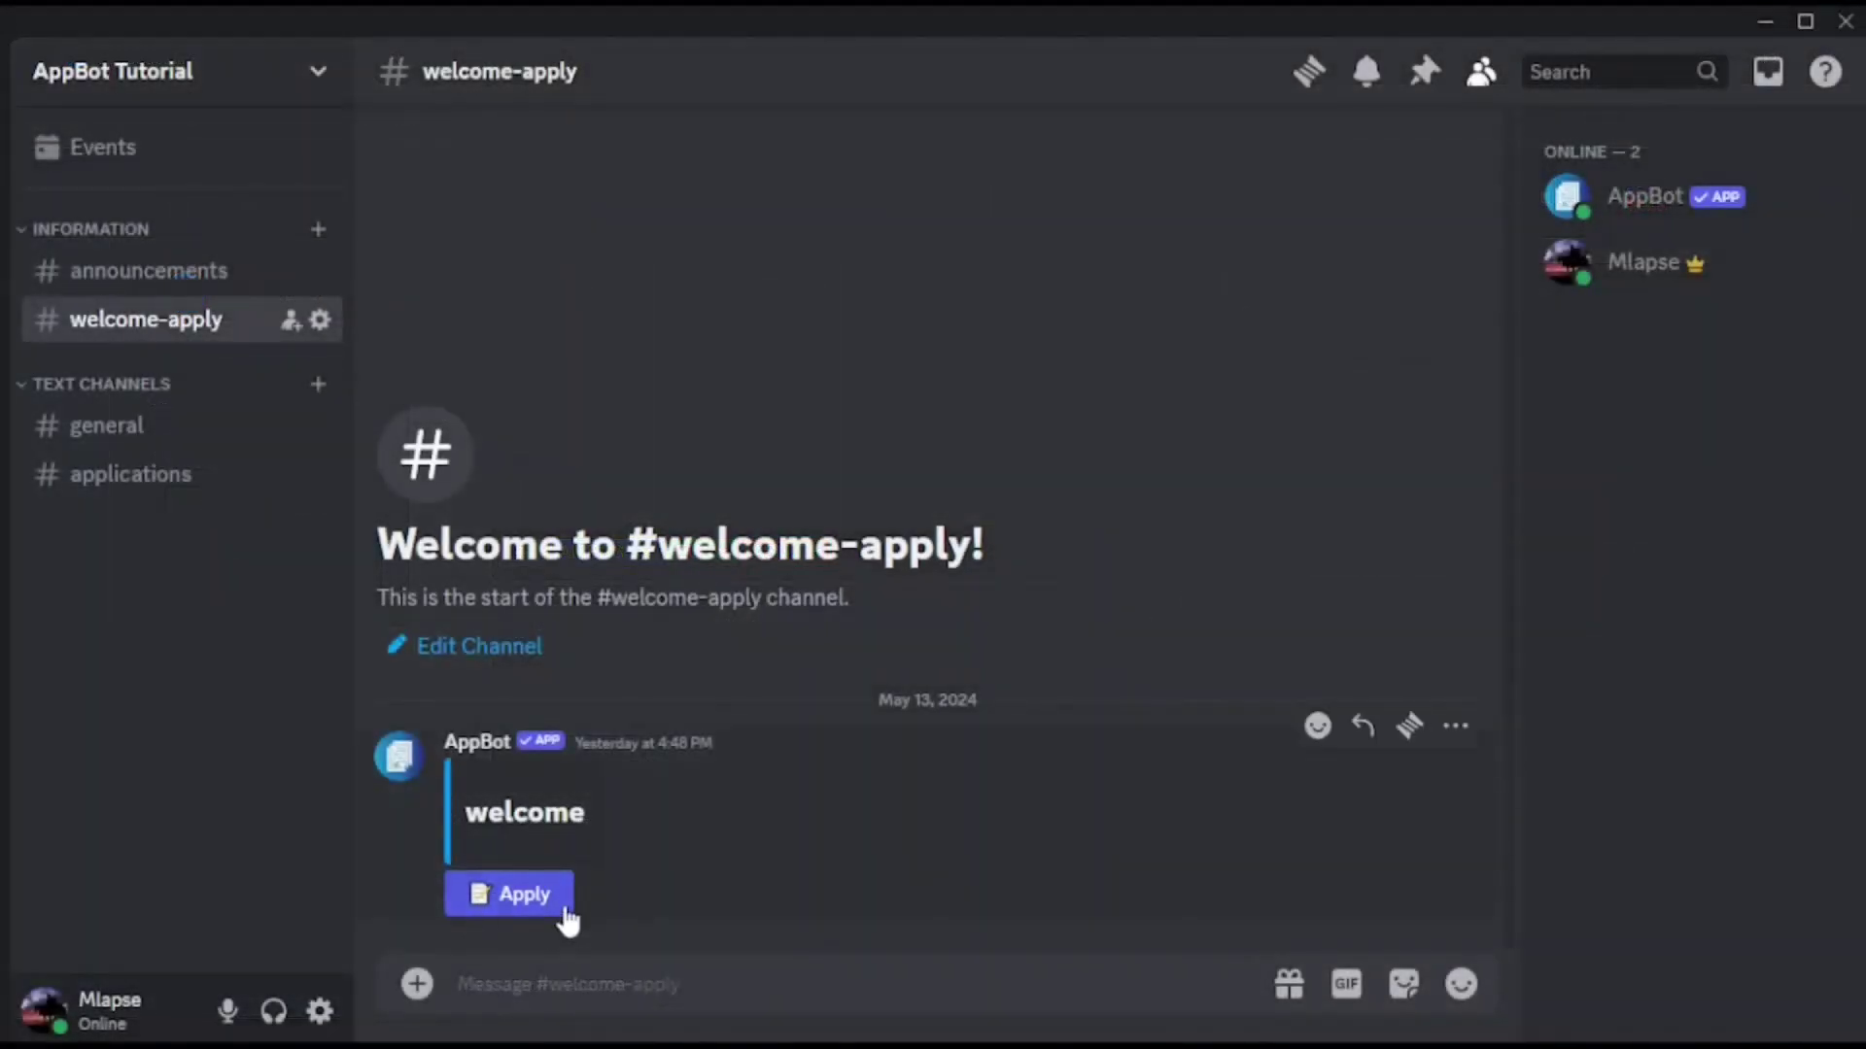
left_click(564, 912)
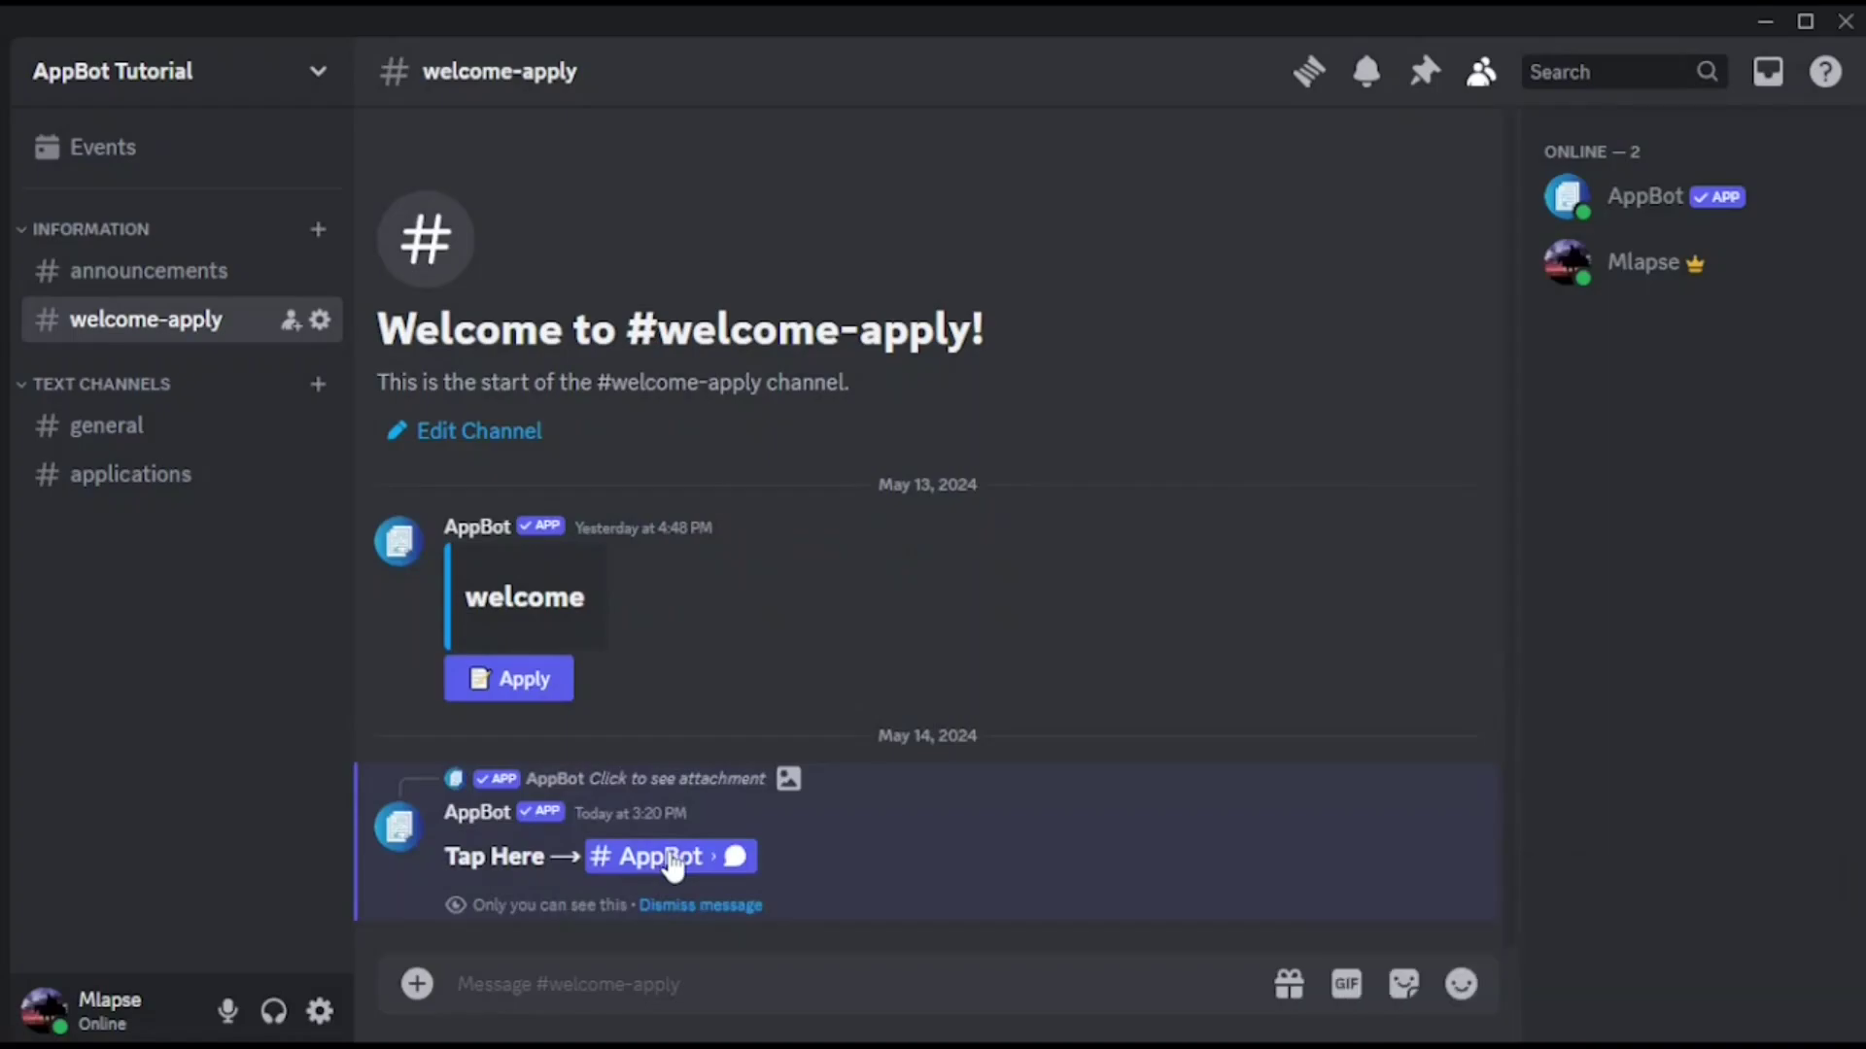
In the AppBot DM, answer the region question with EU and the colour question with Blue.
left_click(671, 858)
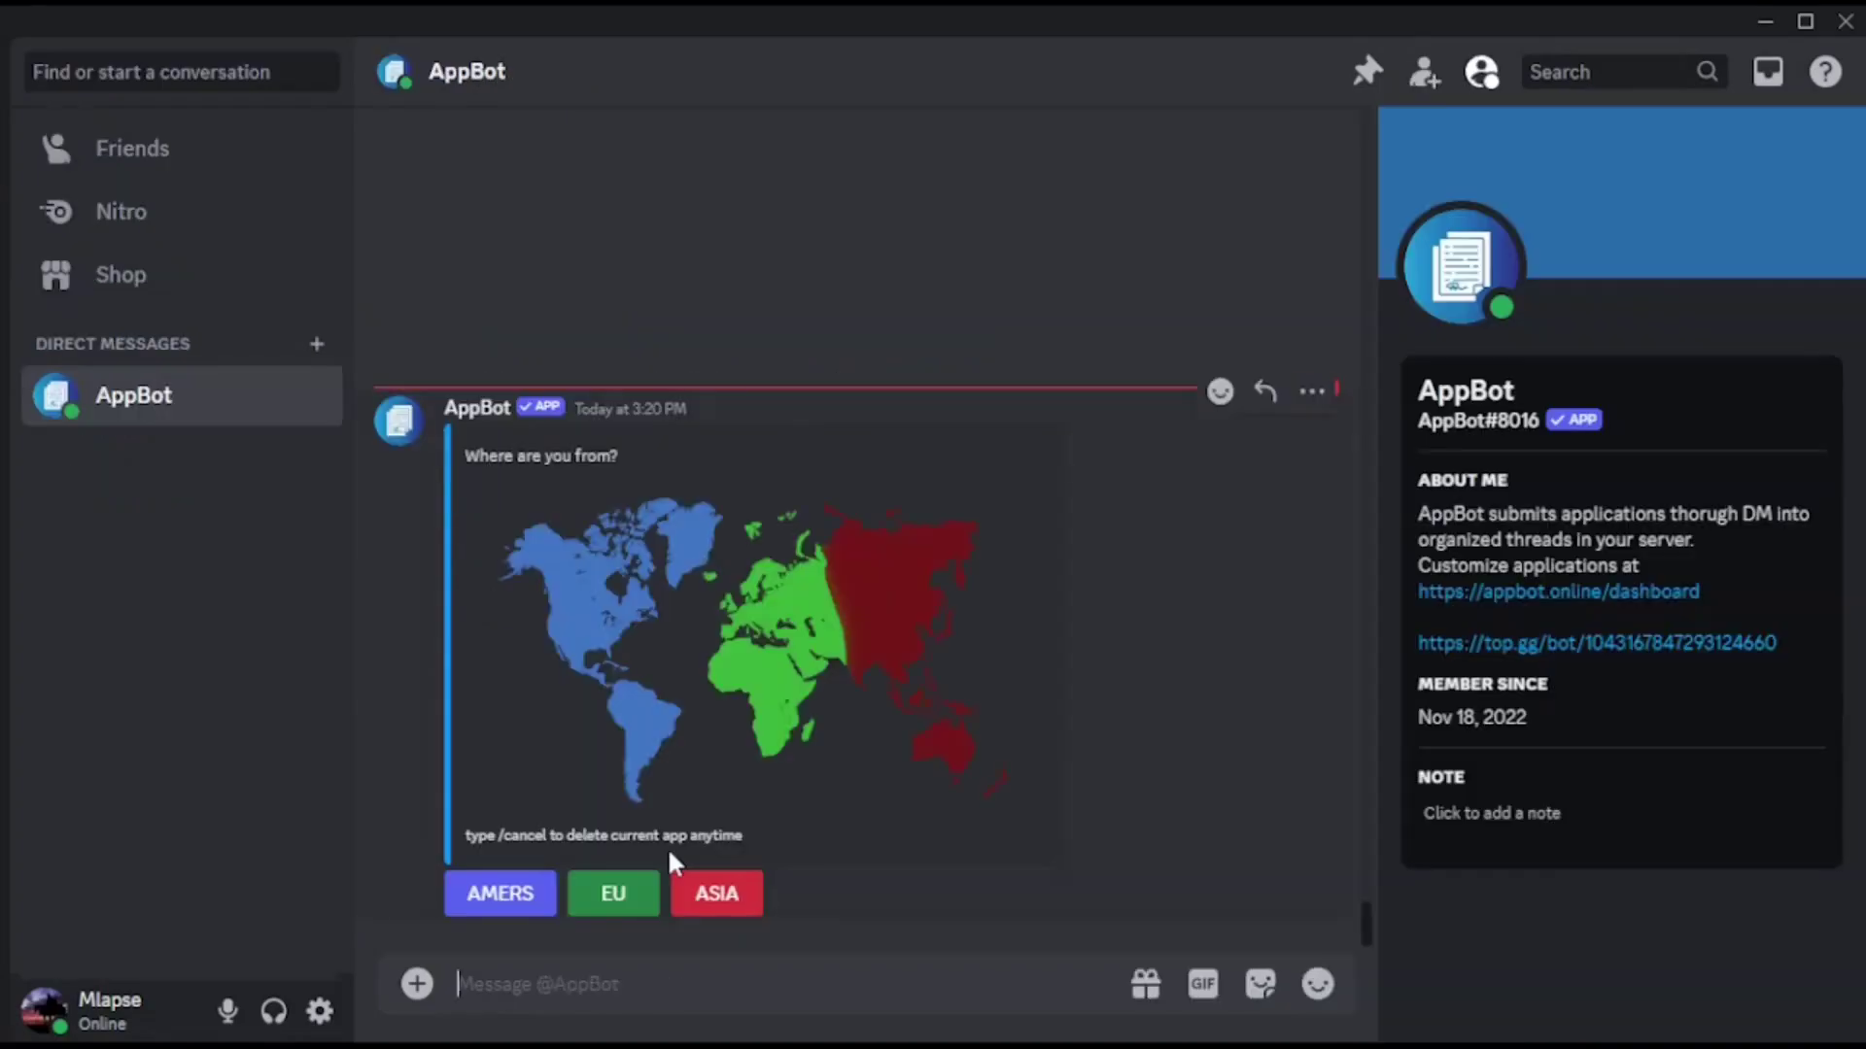
left_click(615, 892)
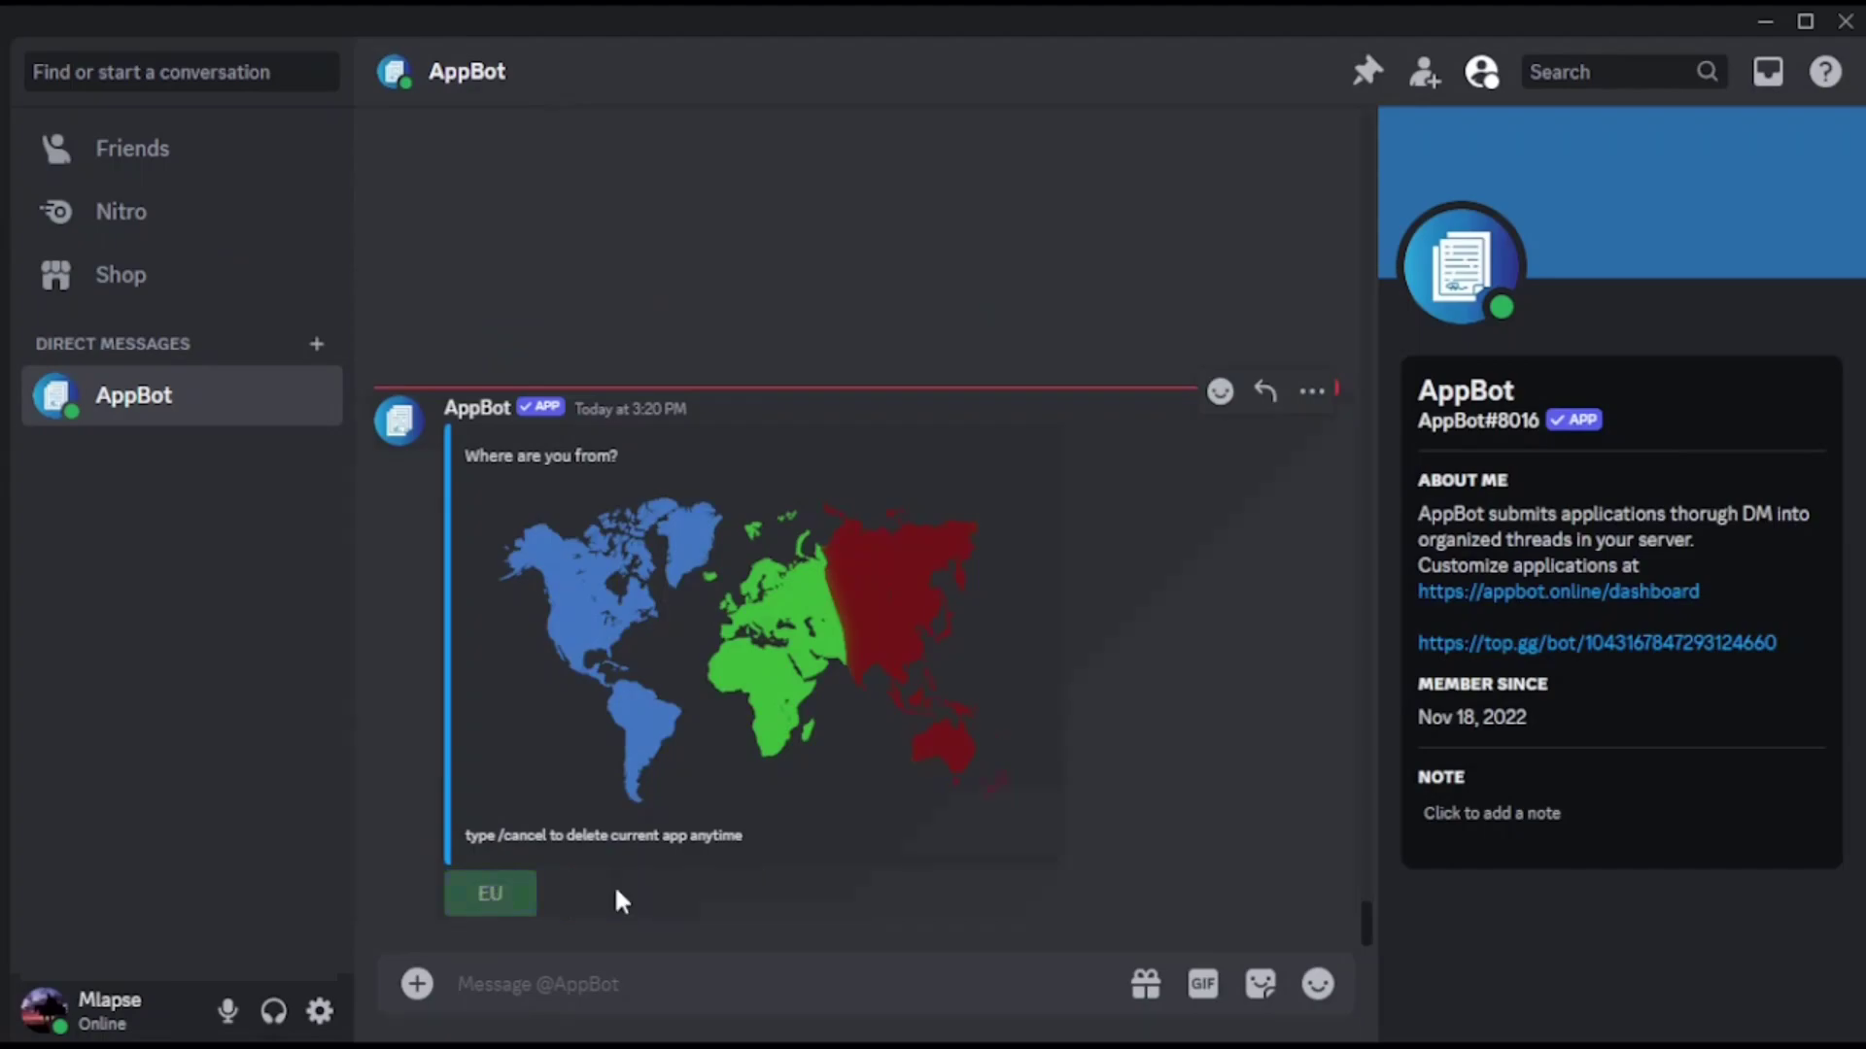
left_click(620, 968)
type("Blue")
key("Return")
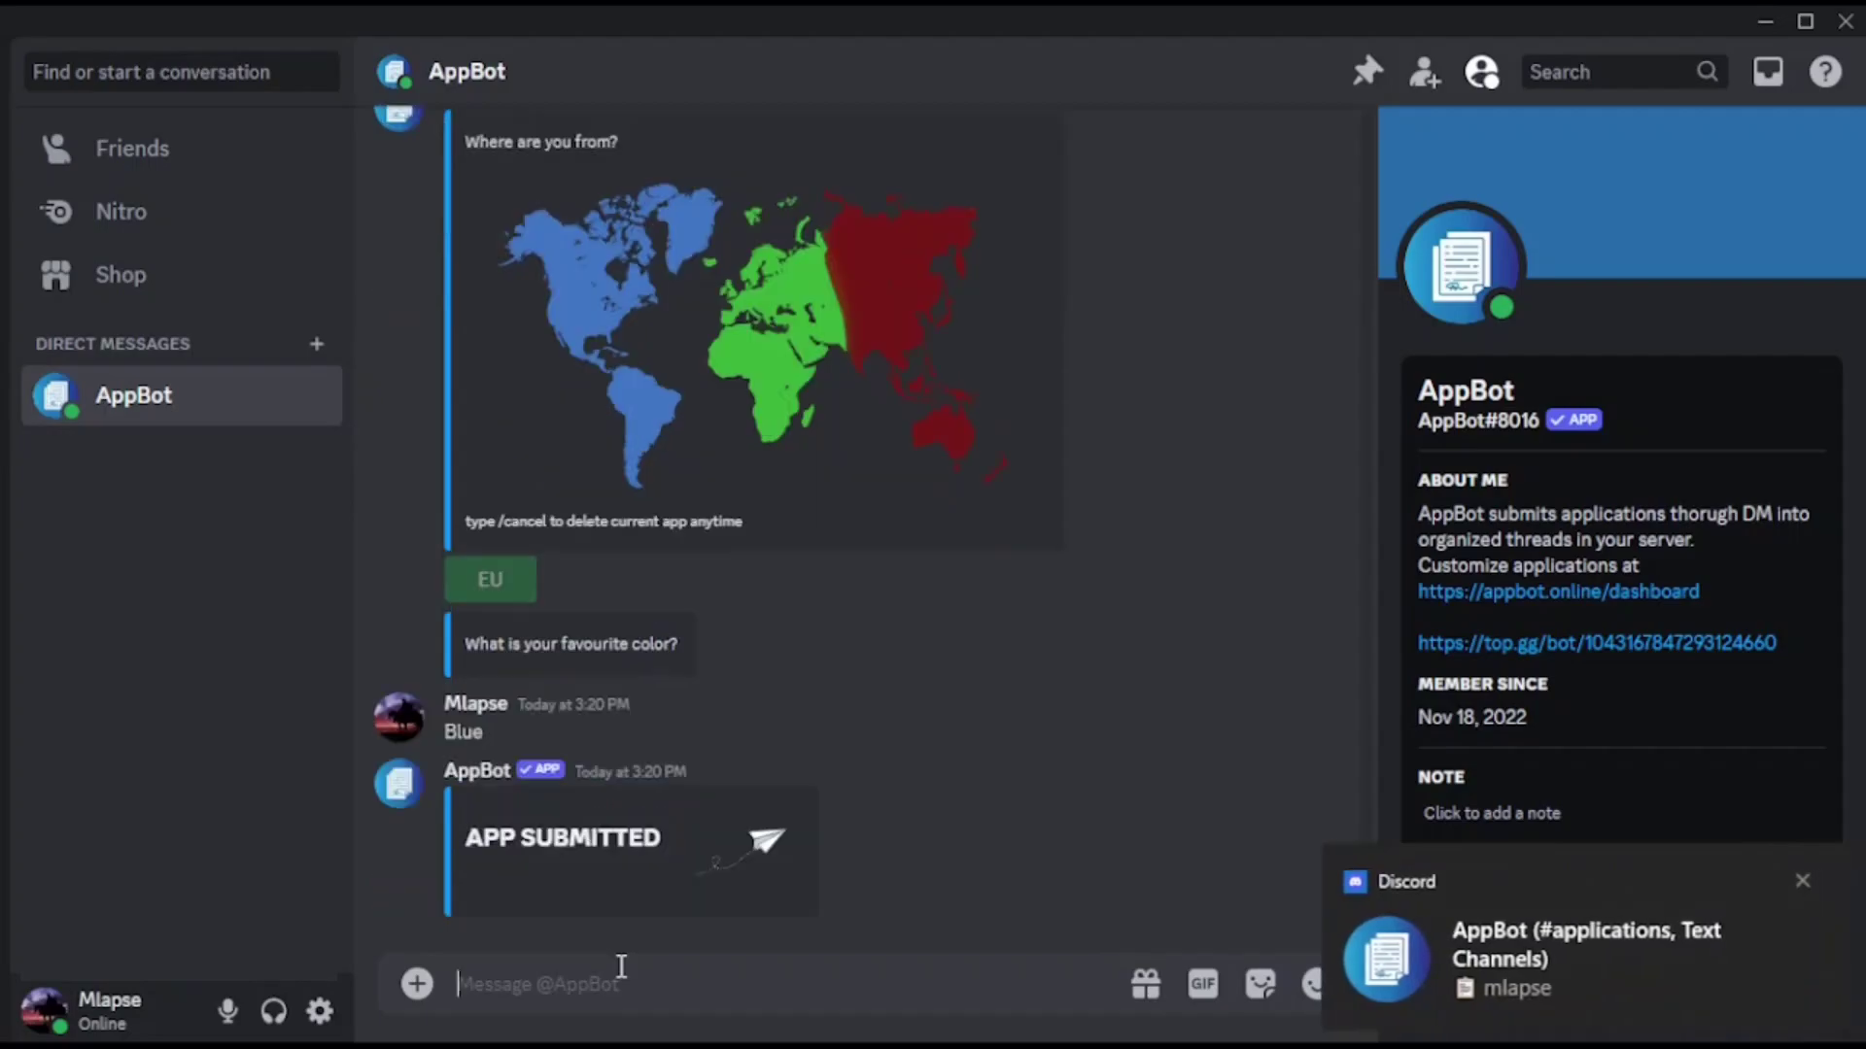
Accept the submitted application in its #applications thread and open the applicant's profile.
left_click(1353, 944)
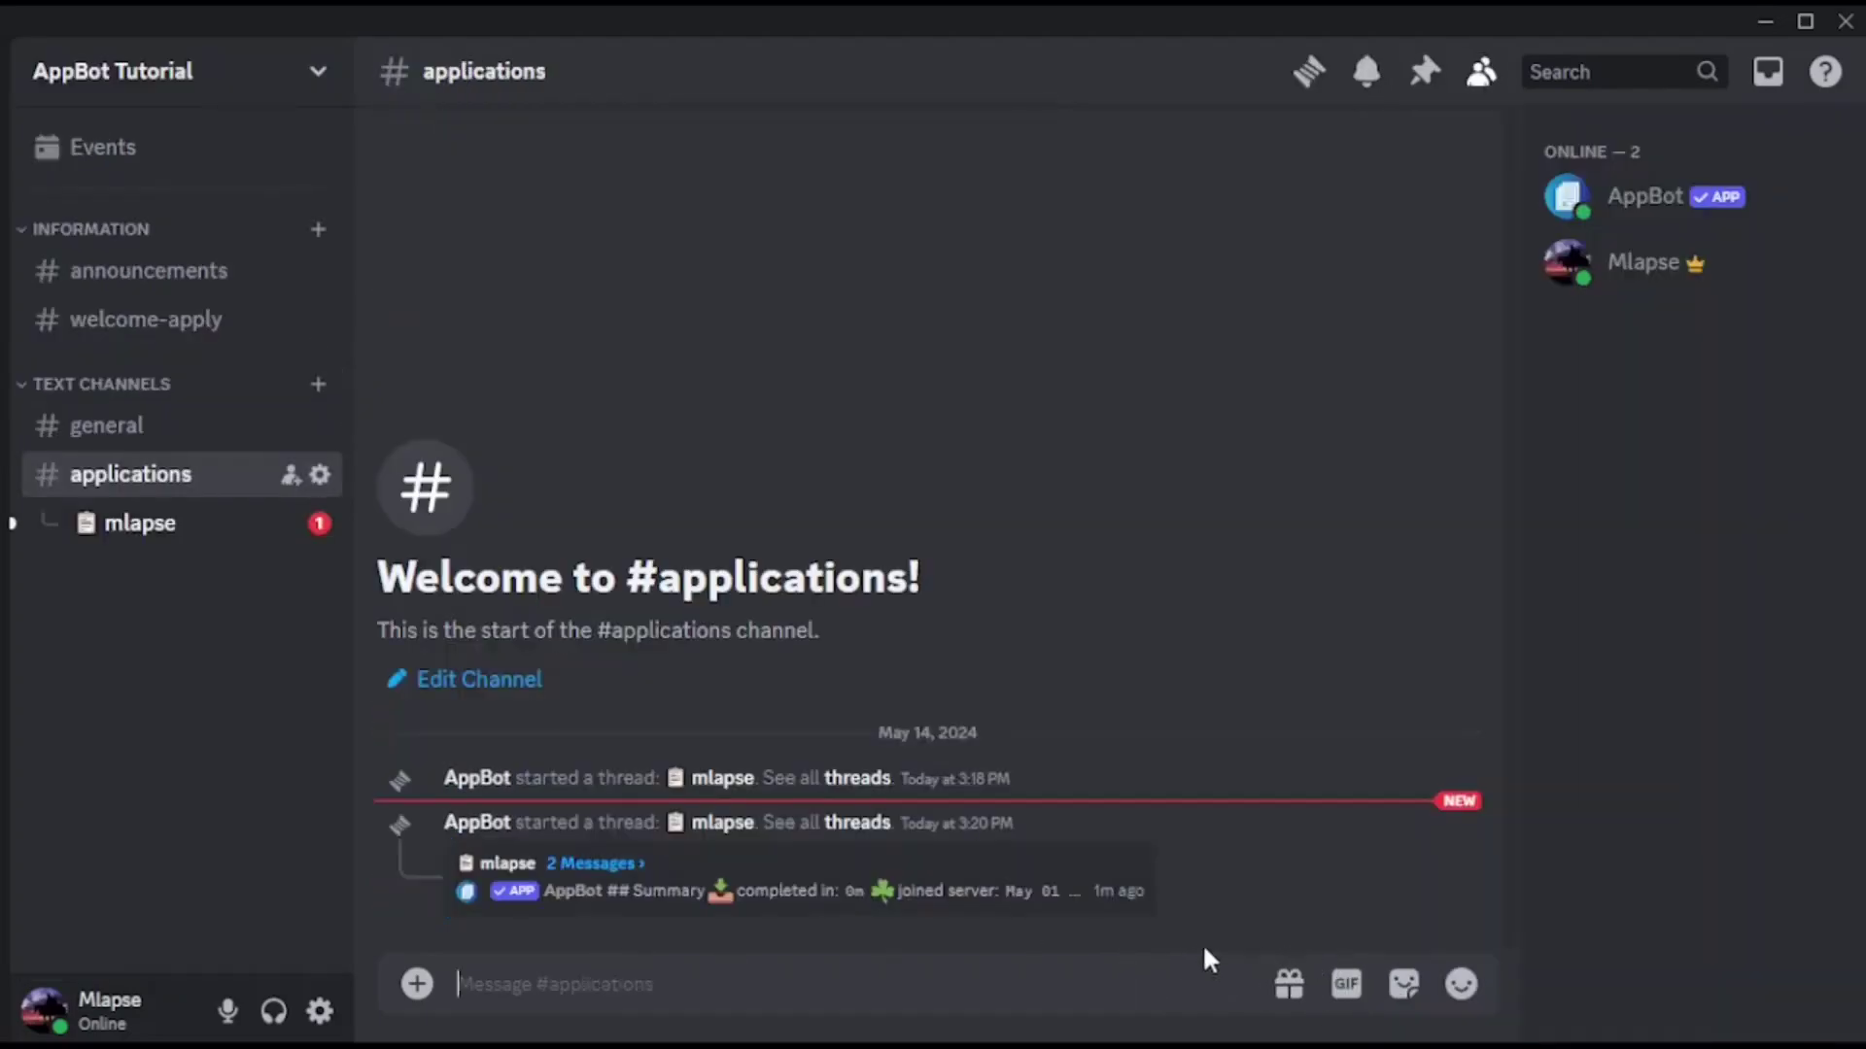
left_click(226, 534)
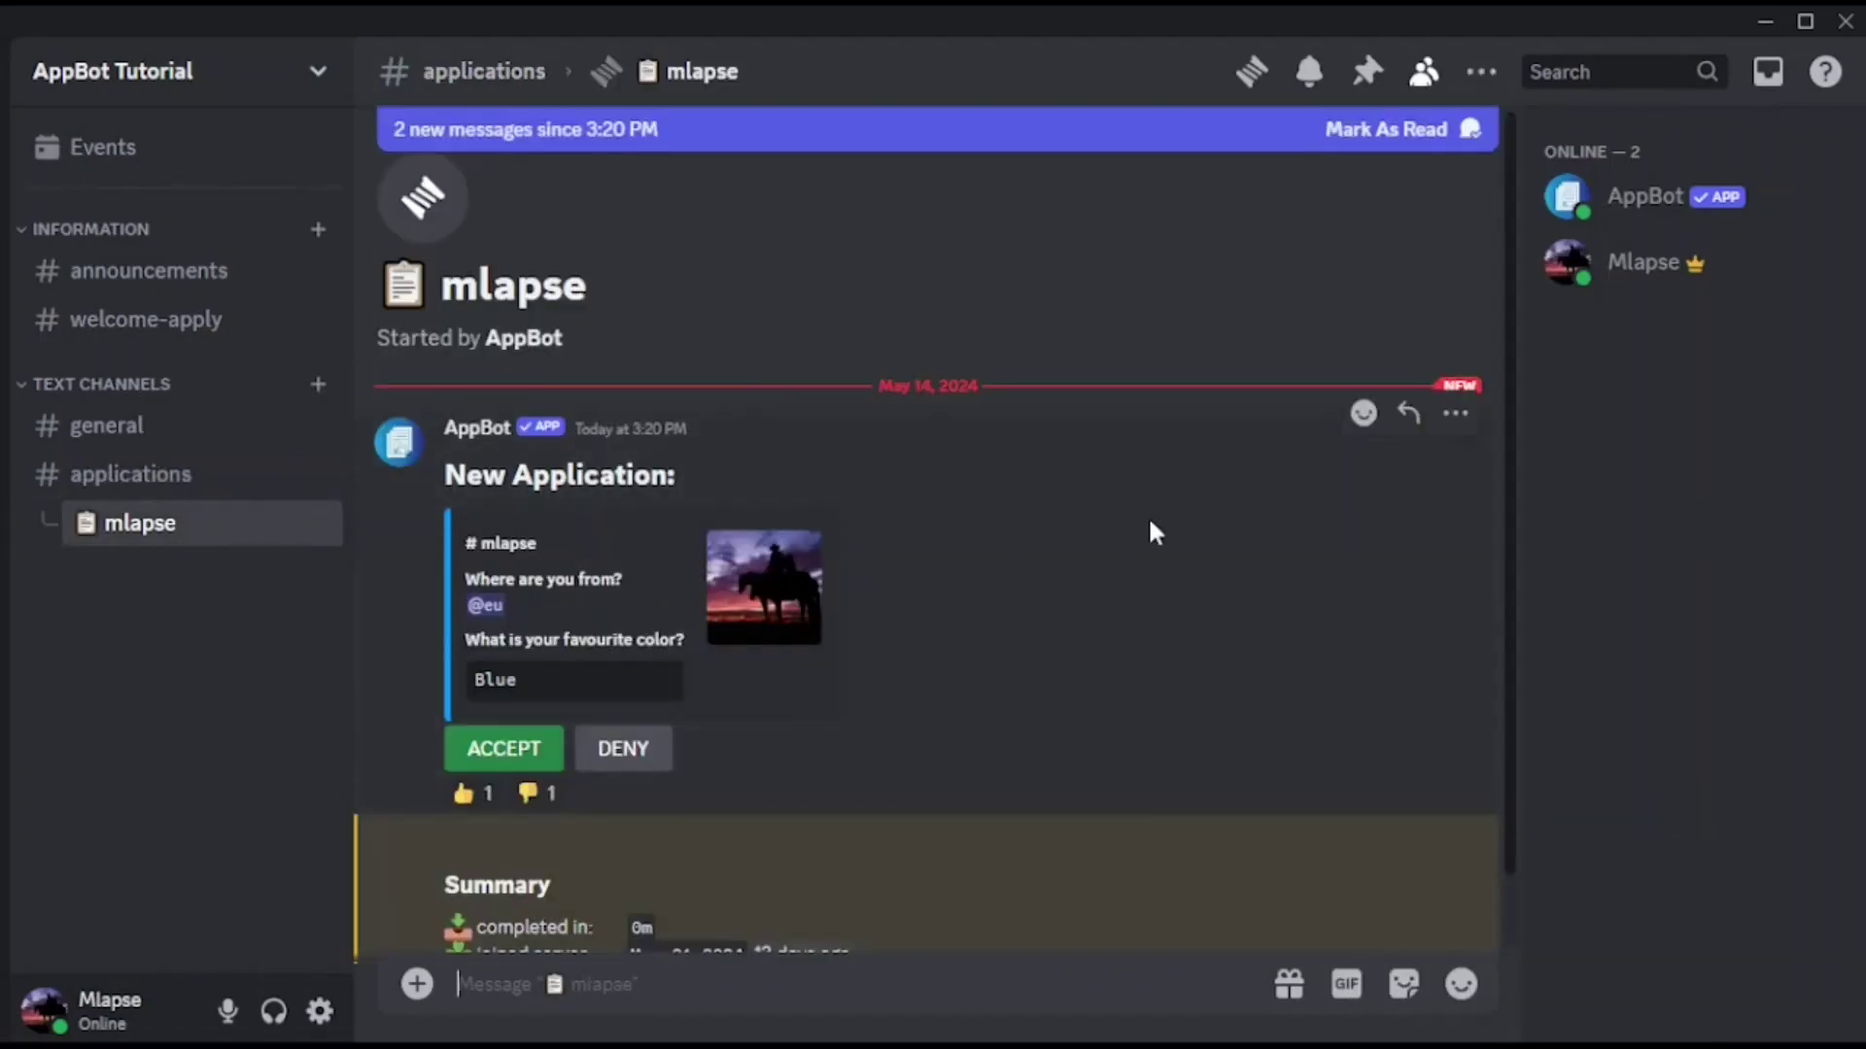
left_click(538, 671)
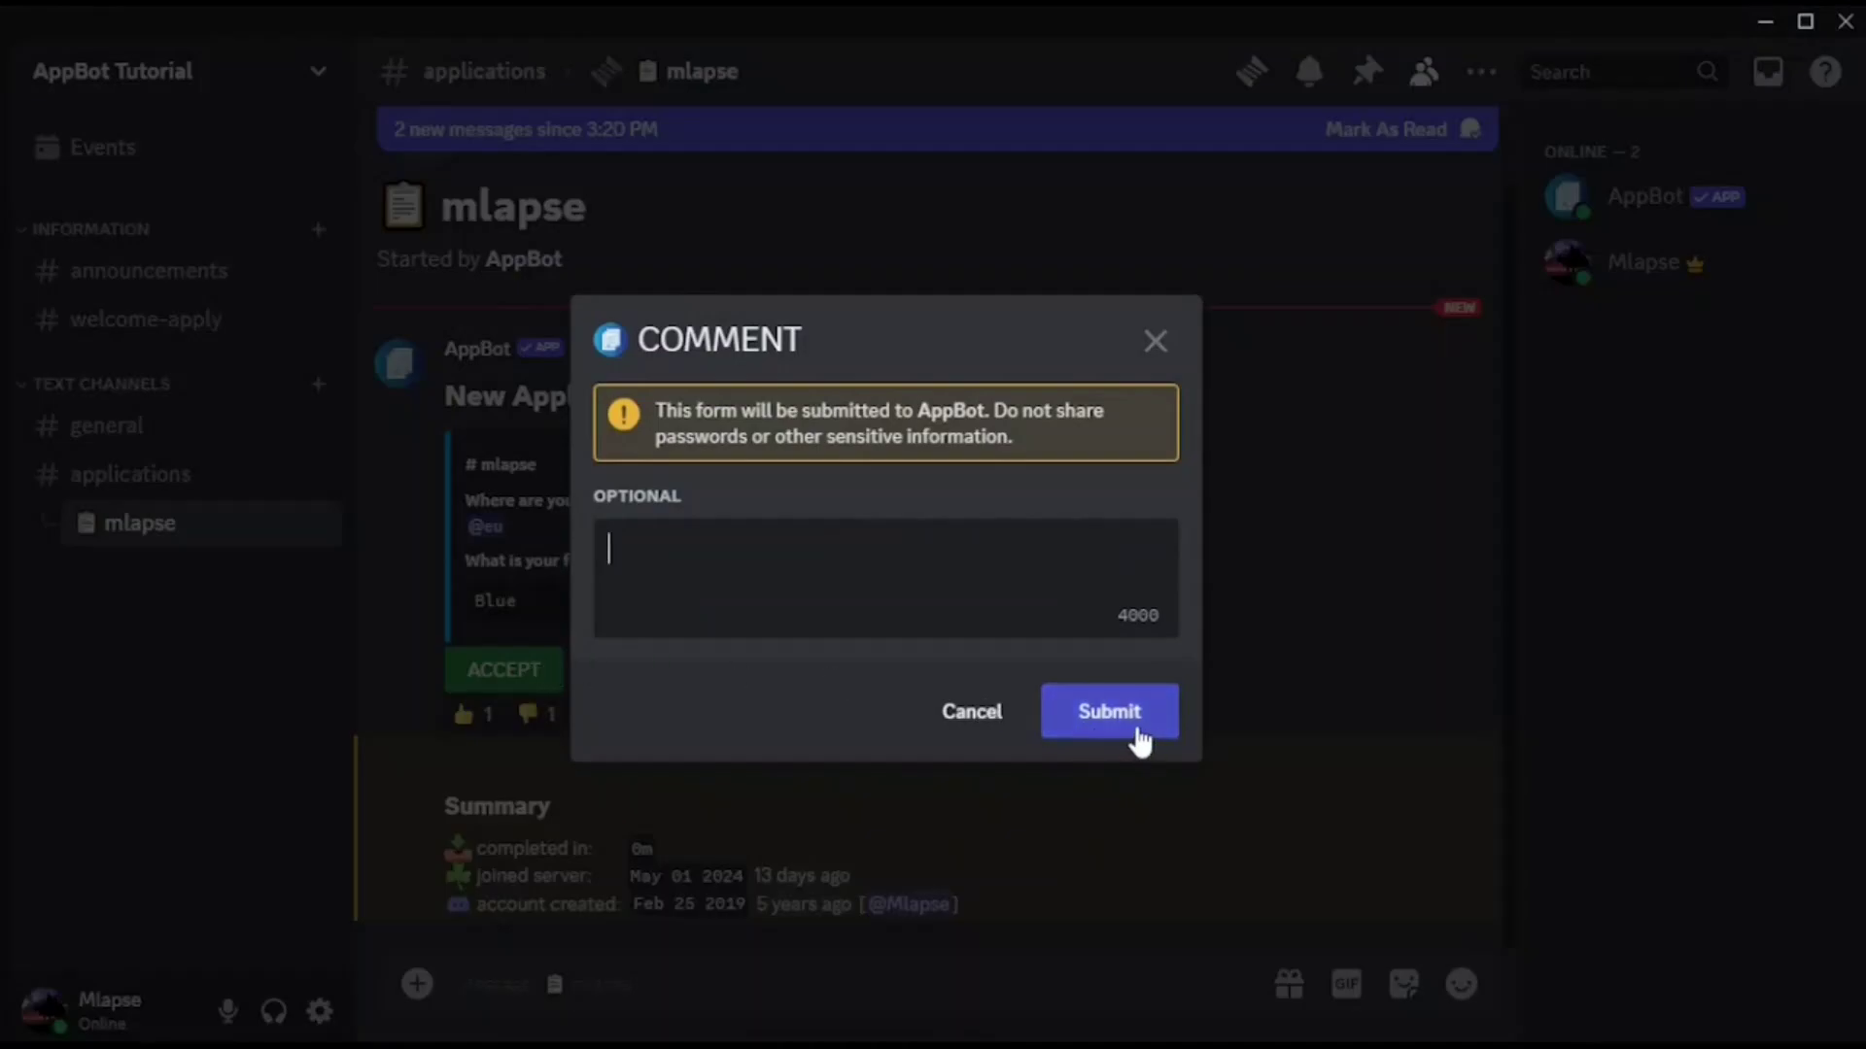
left_click(1108, 731)
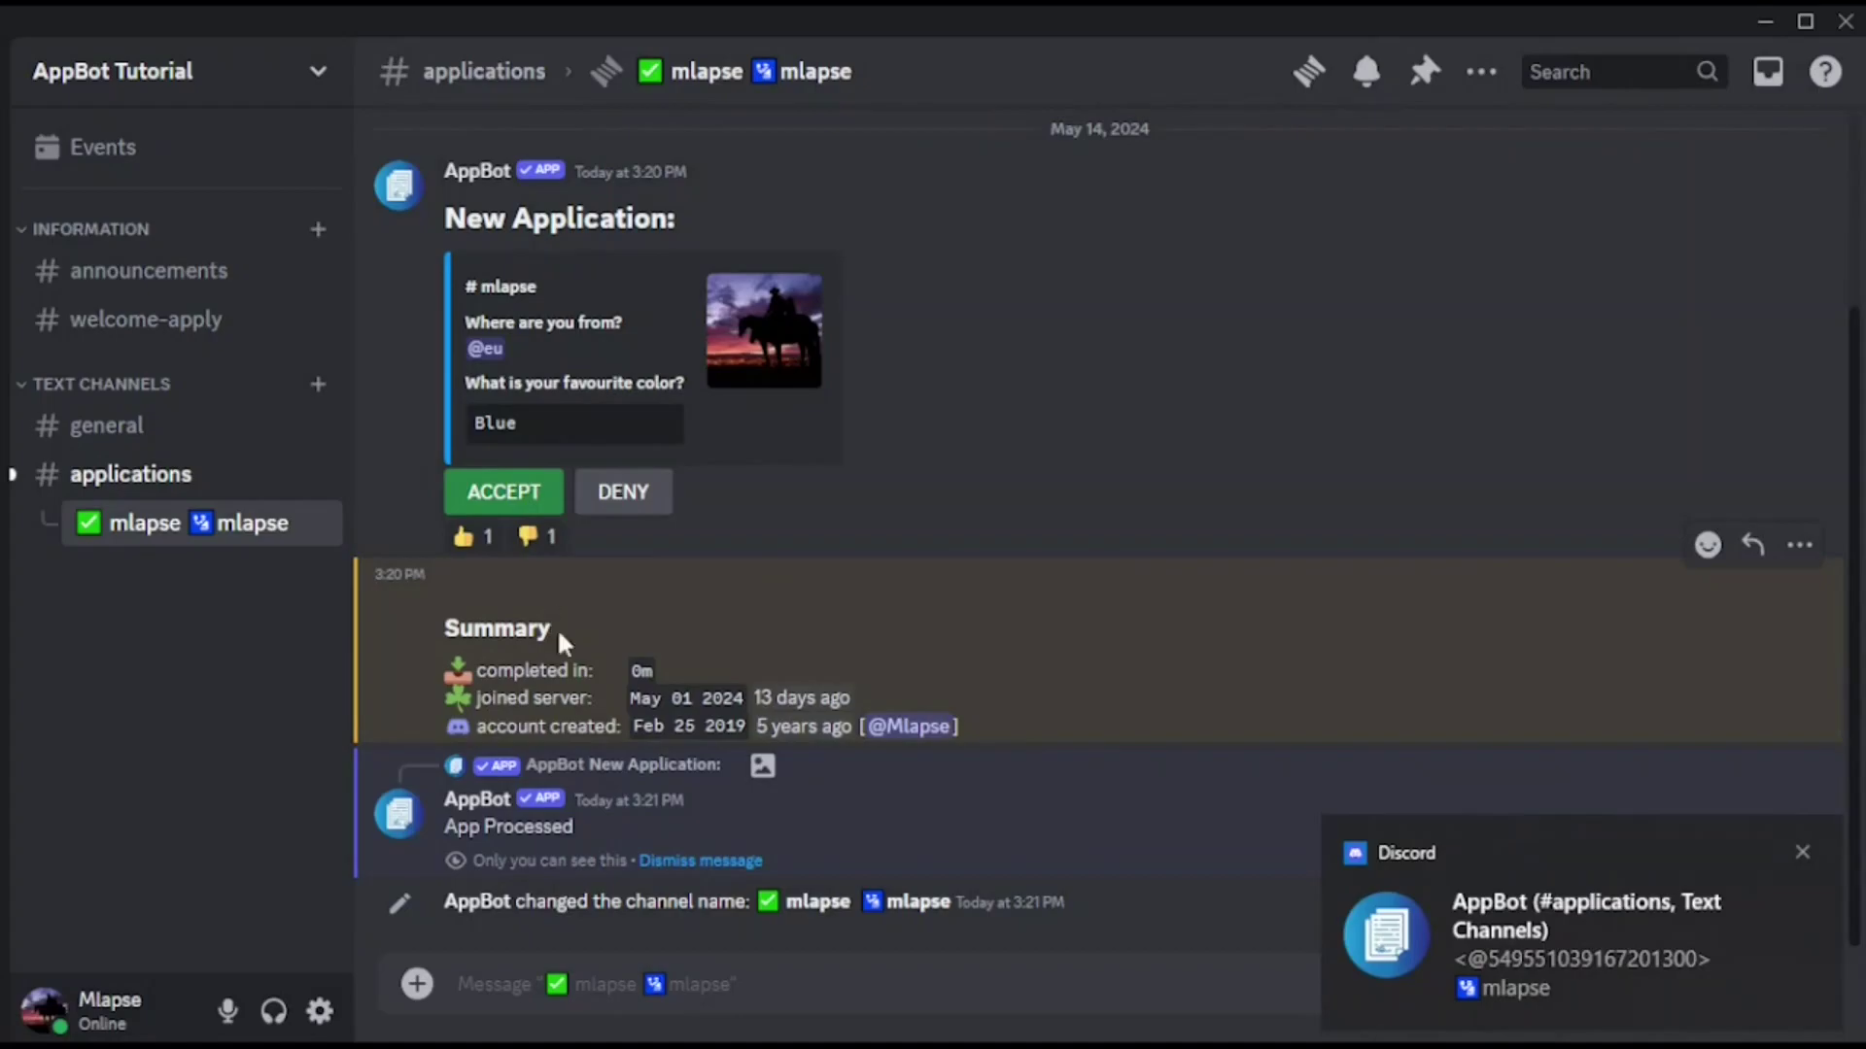
left_click(908, 726)
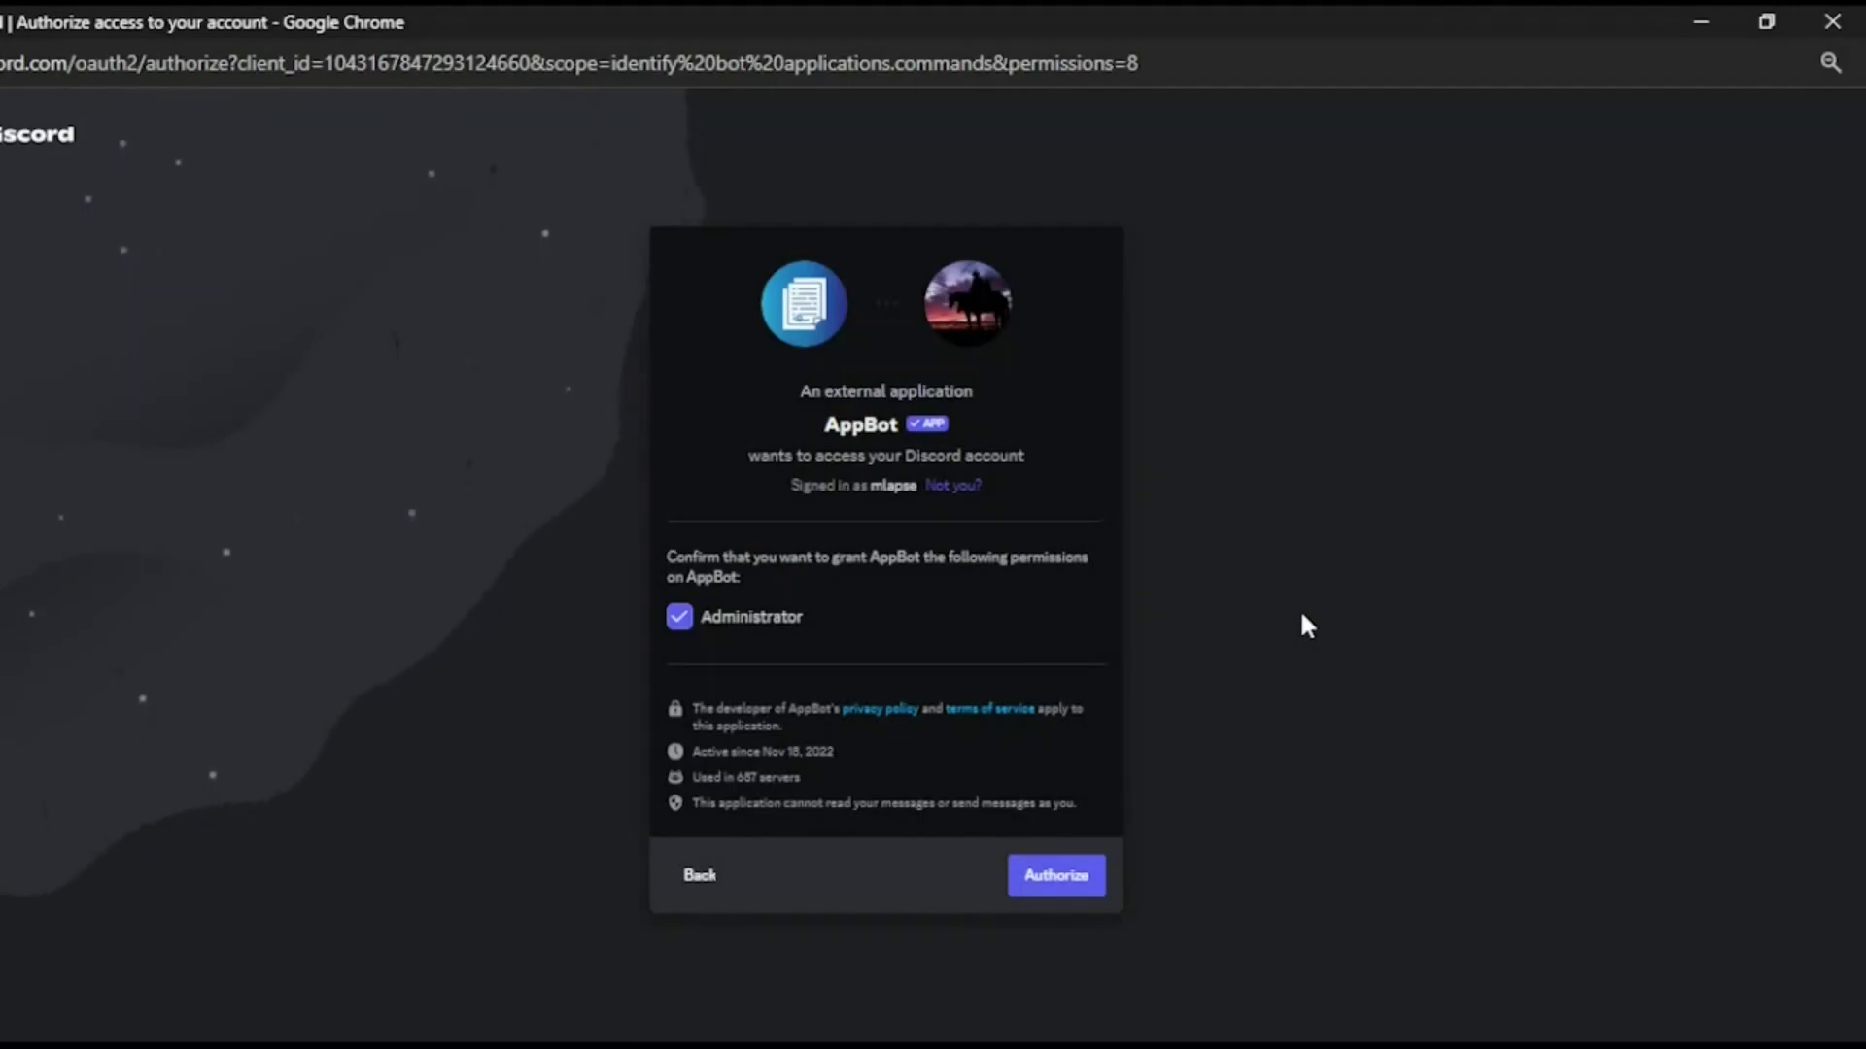
Untick Administrator and authorize AppBot for the server.
left_click(680, 620)
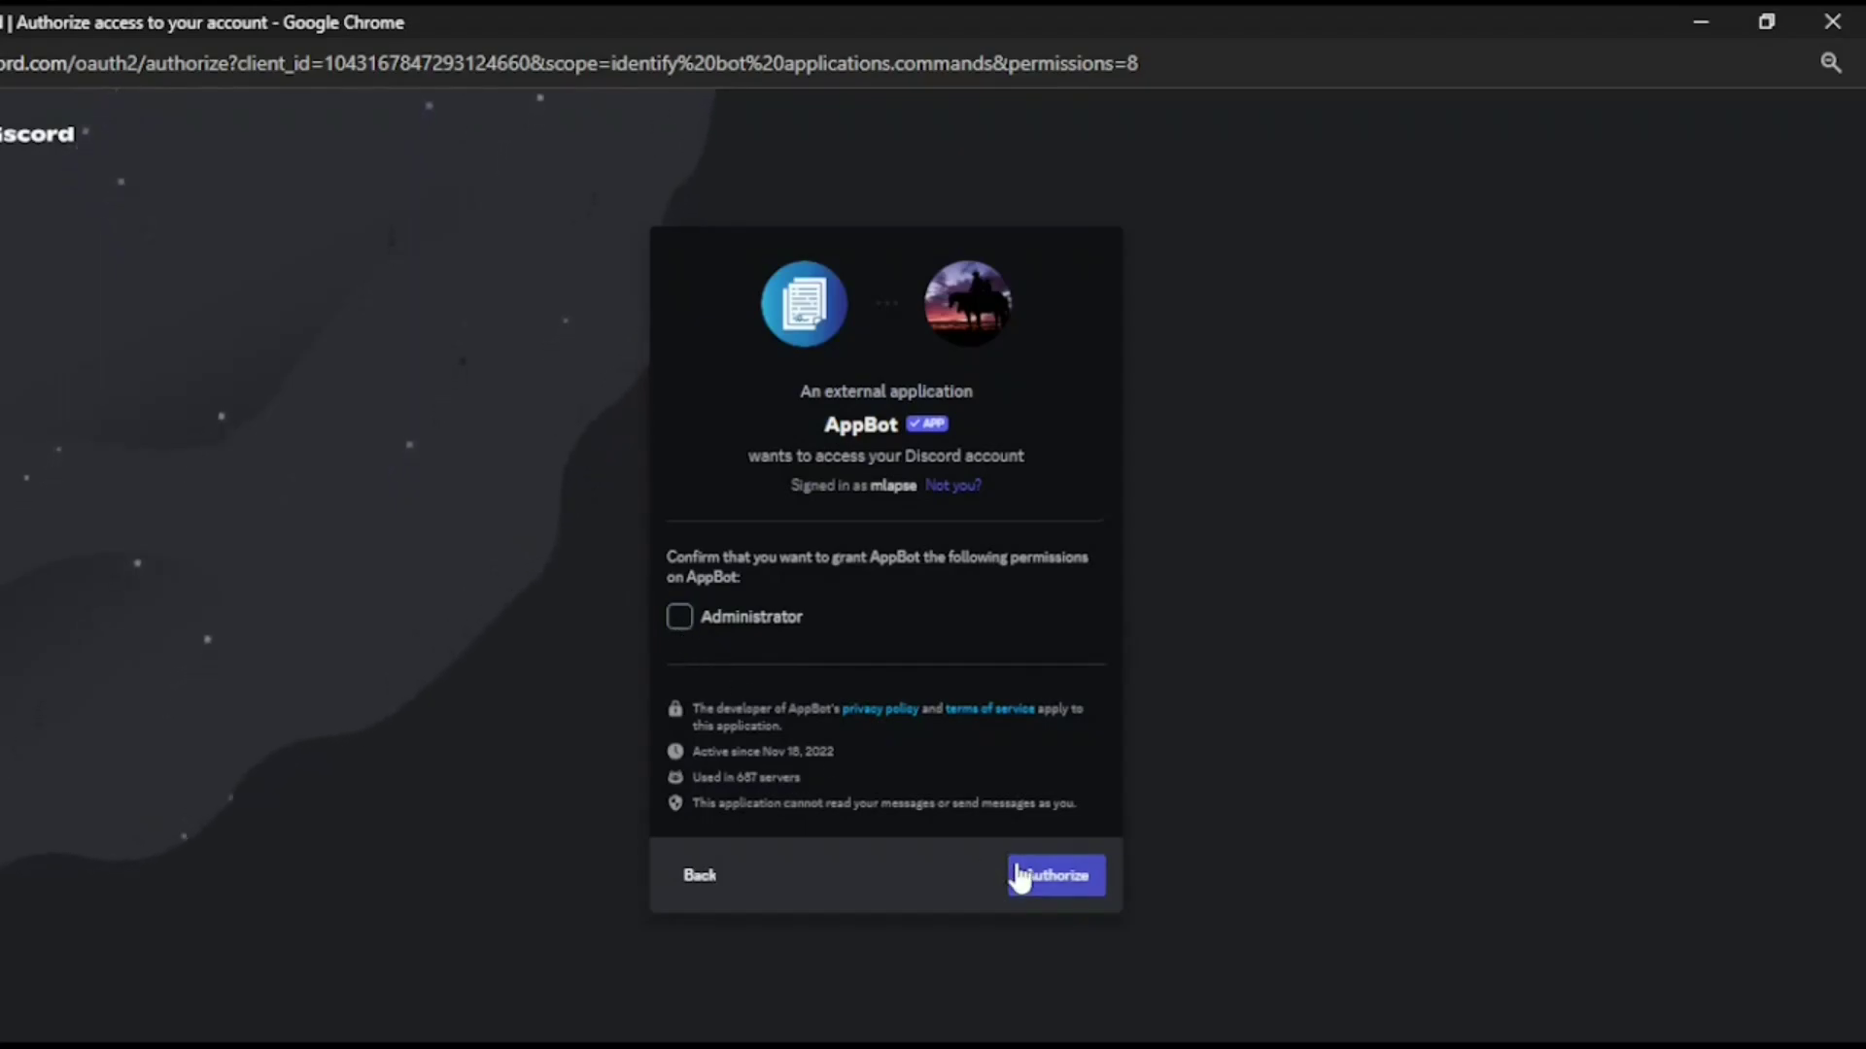
left_click(1054, 876)
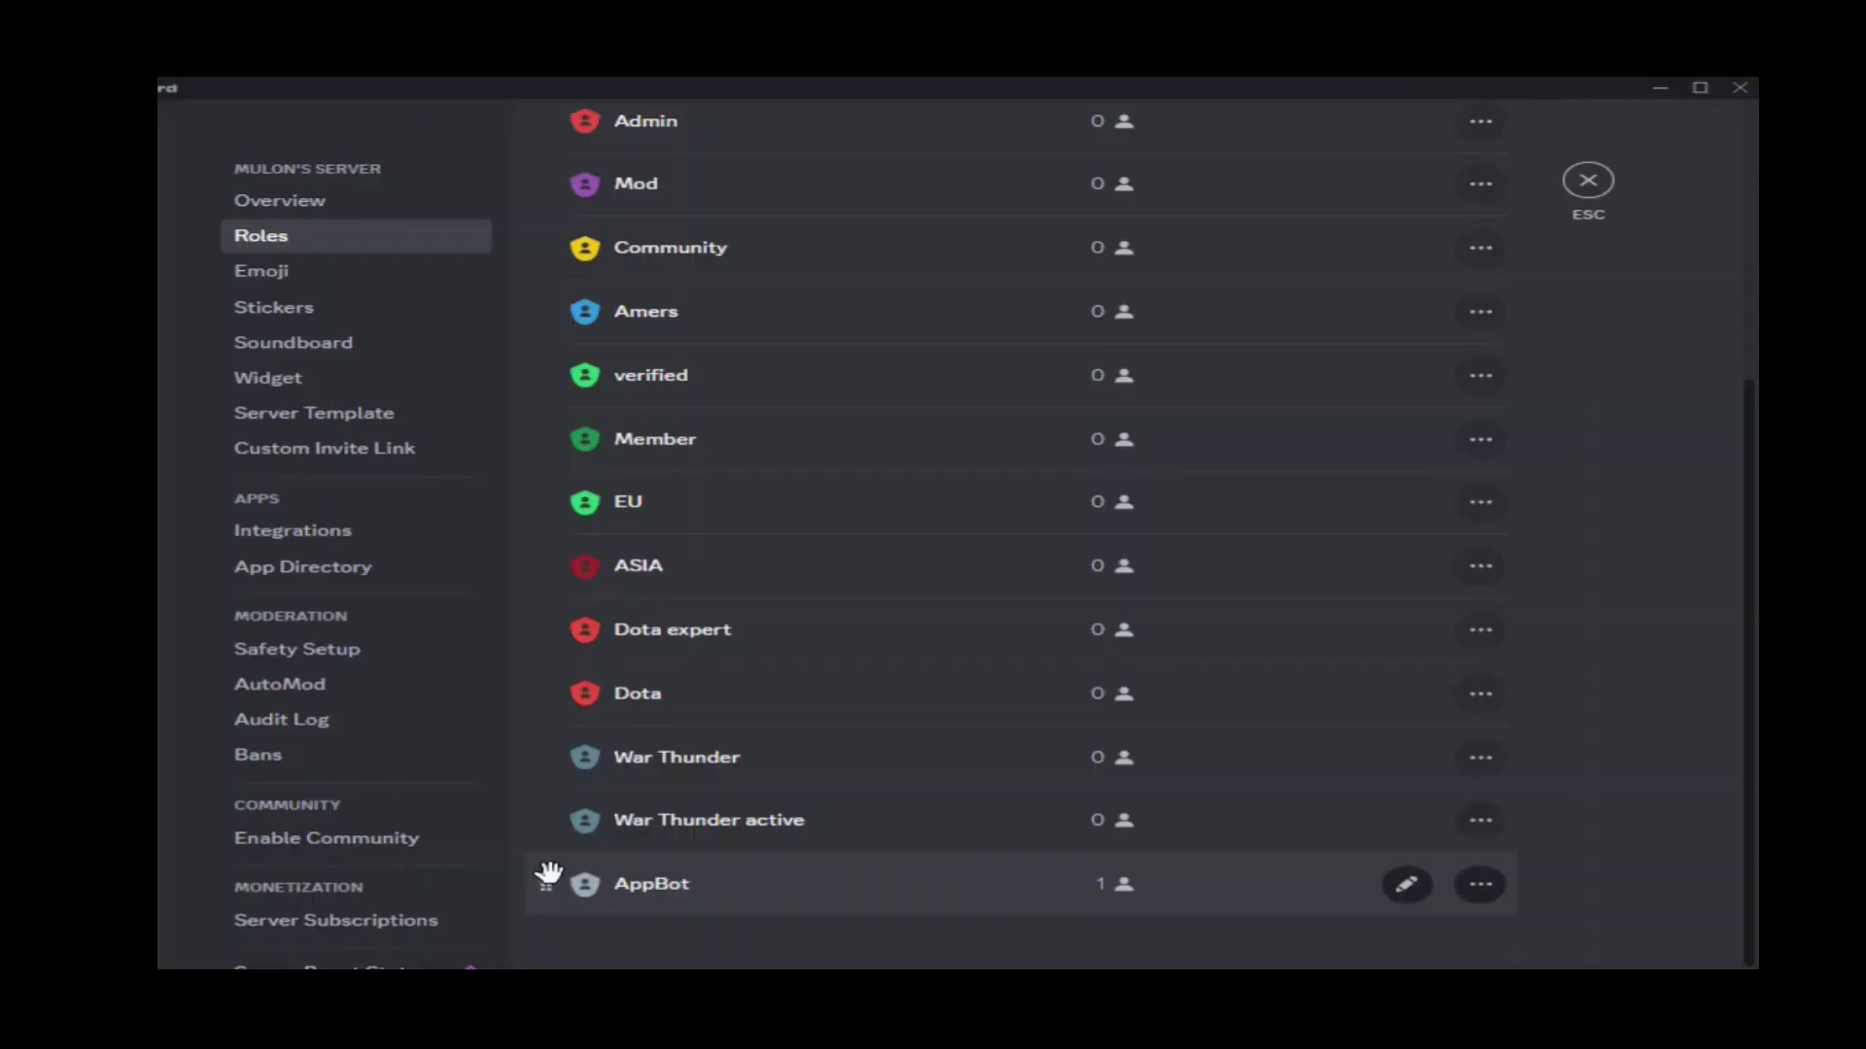
Drag the AppBot role above Amers in Server Settings > Roles and save.
left_click_drag(538, 881, 563, 309)
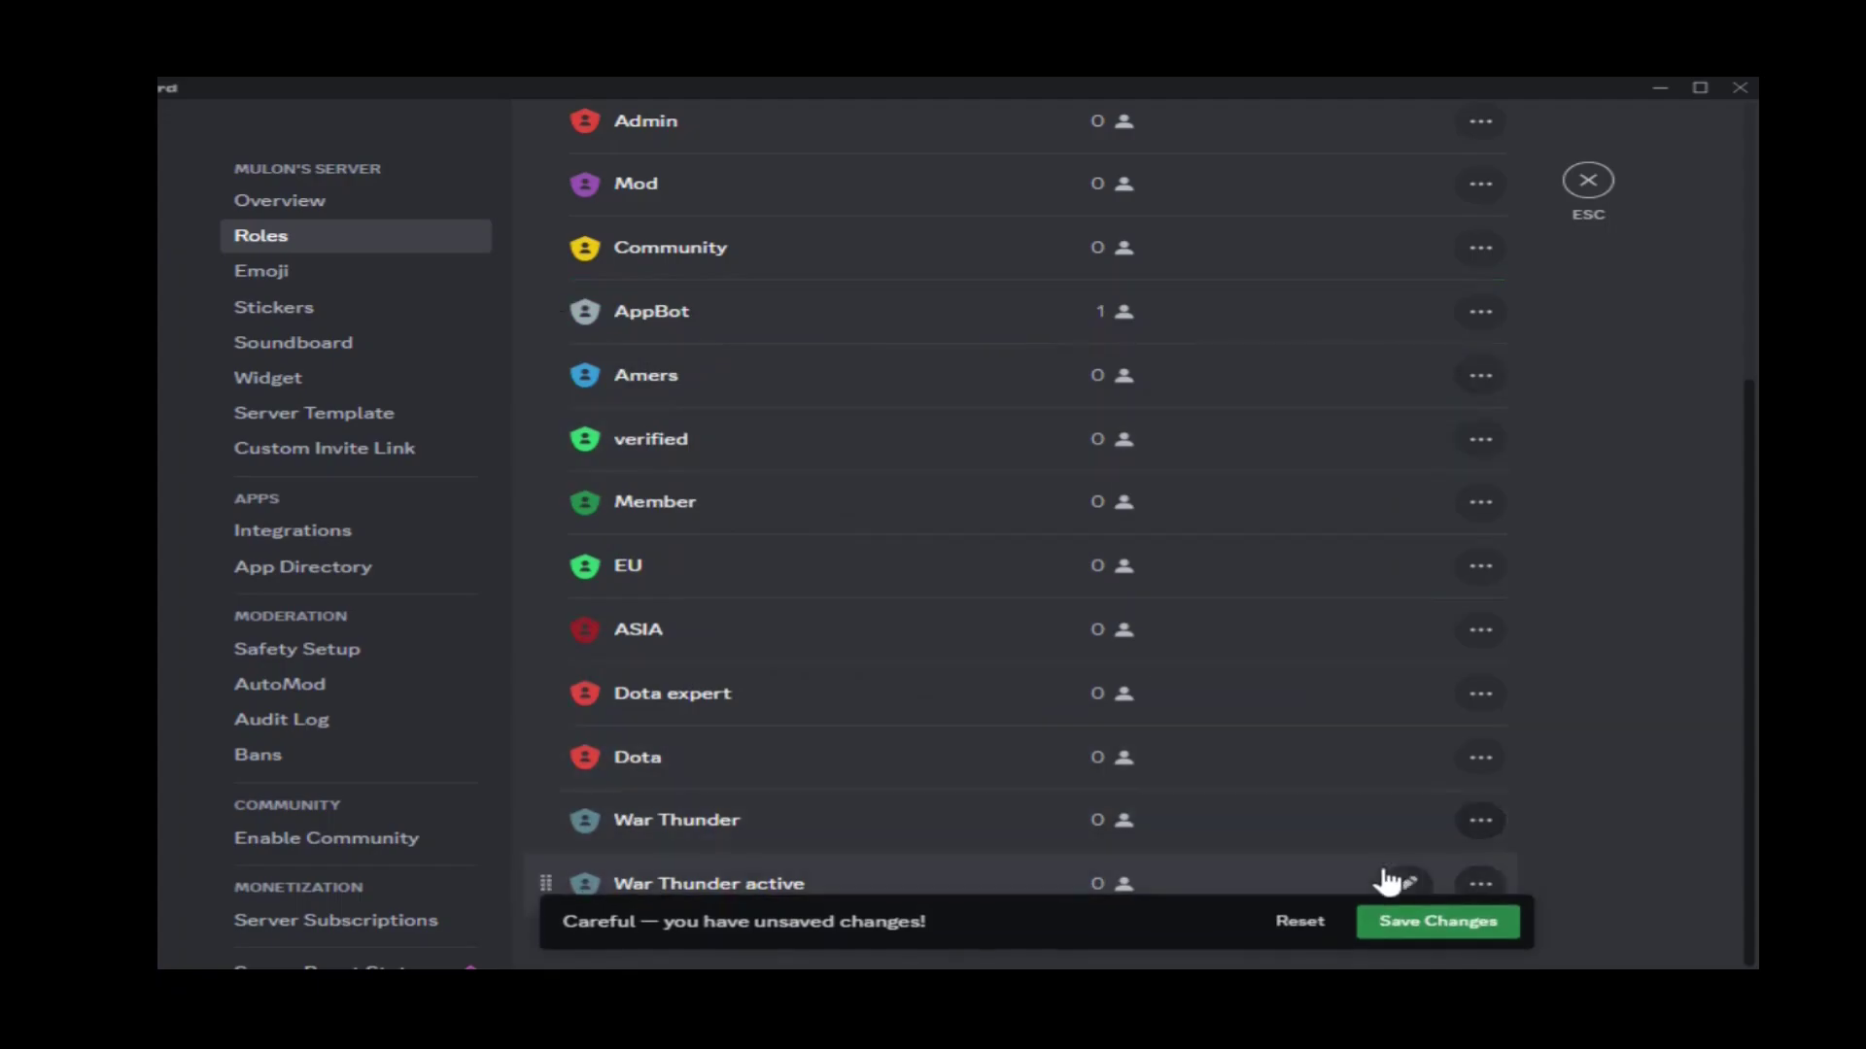
left_click(1400, 923)
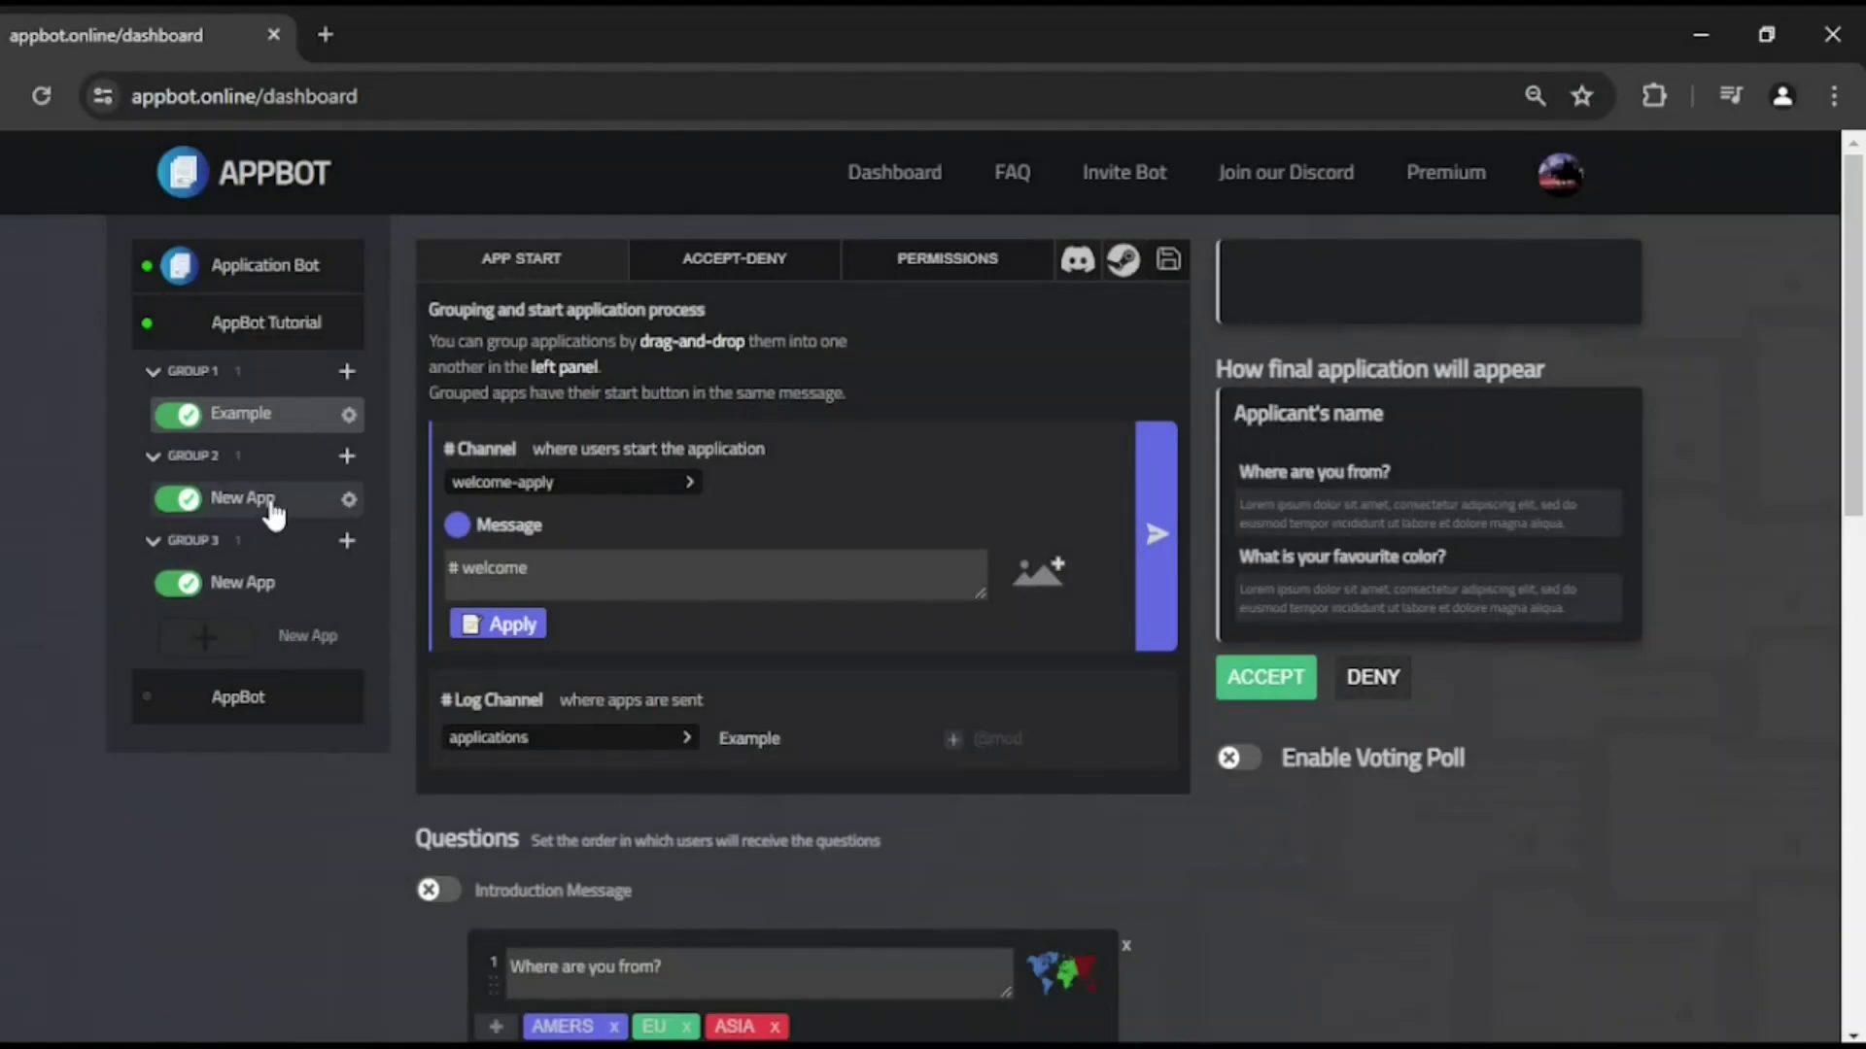
Move both New App applications into Group 1 and set Mods as each one's log ping role.
left_click_drag(274, 515, 279, 384)
left_click_drag(272, 544, 281, 464)
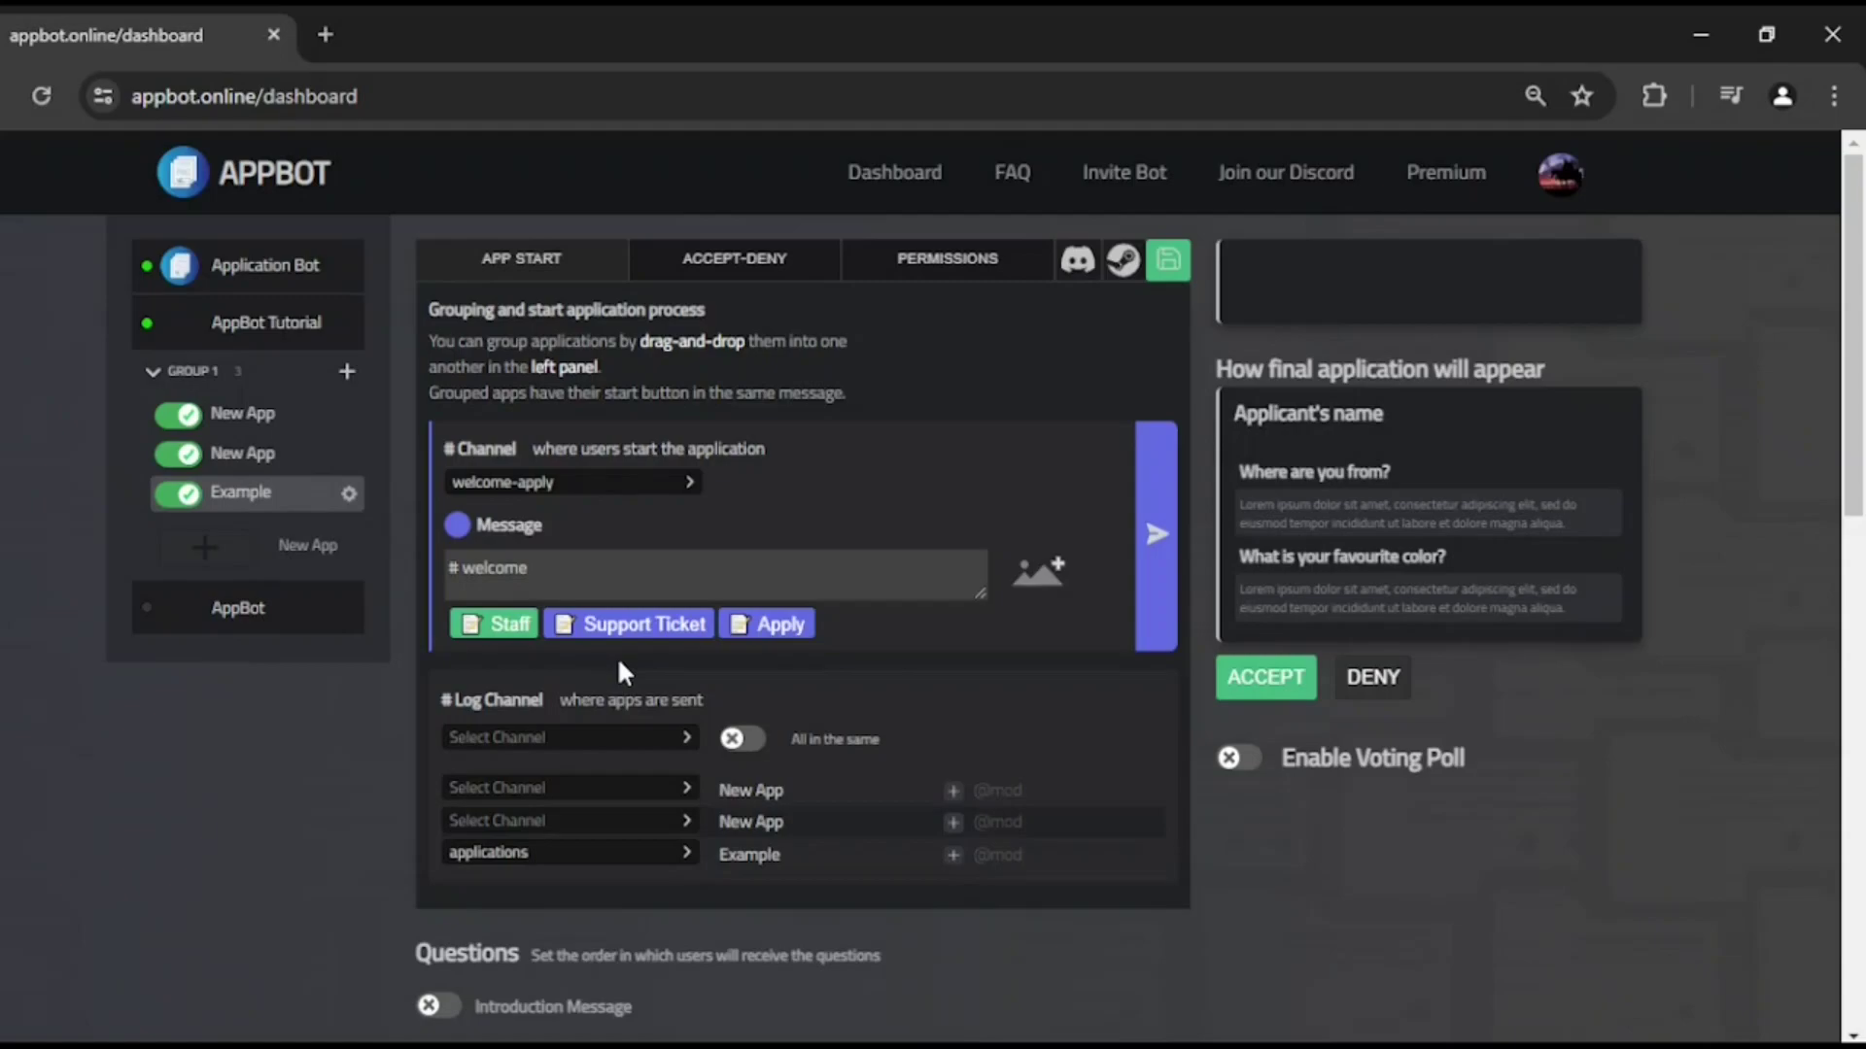
left_click(951, 796)
scroll(951, 797, "down", 3)
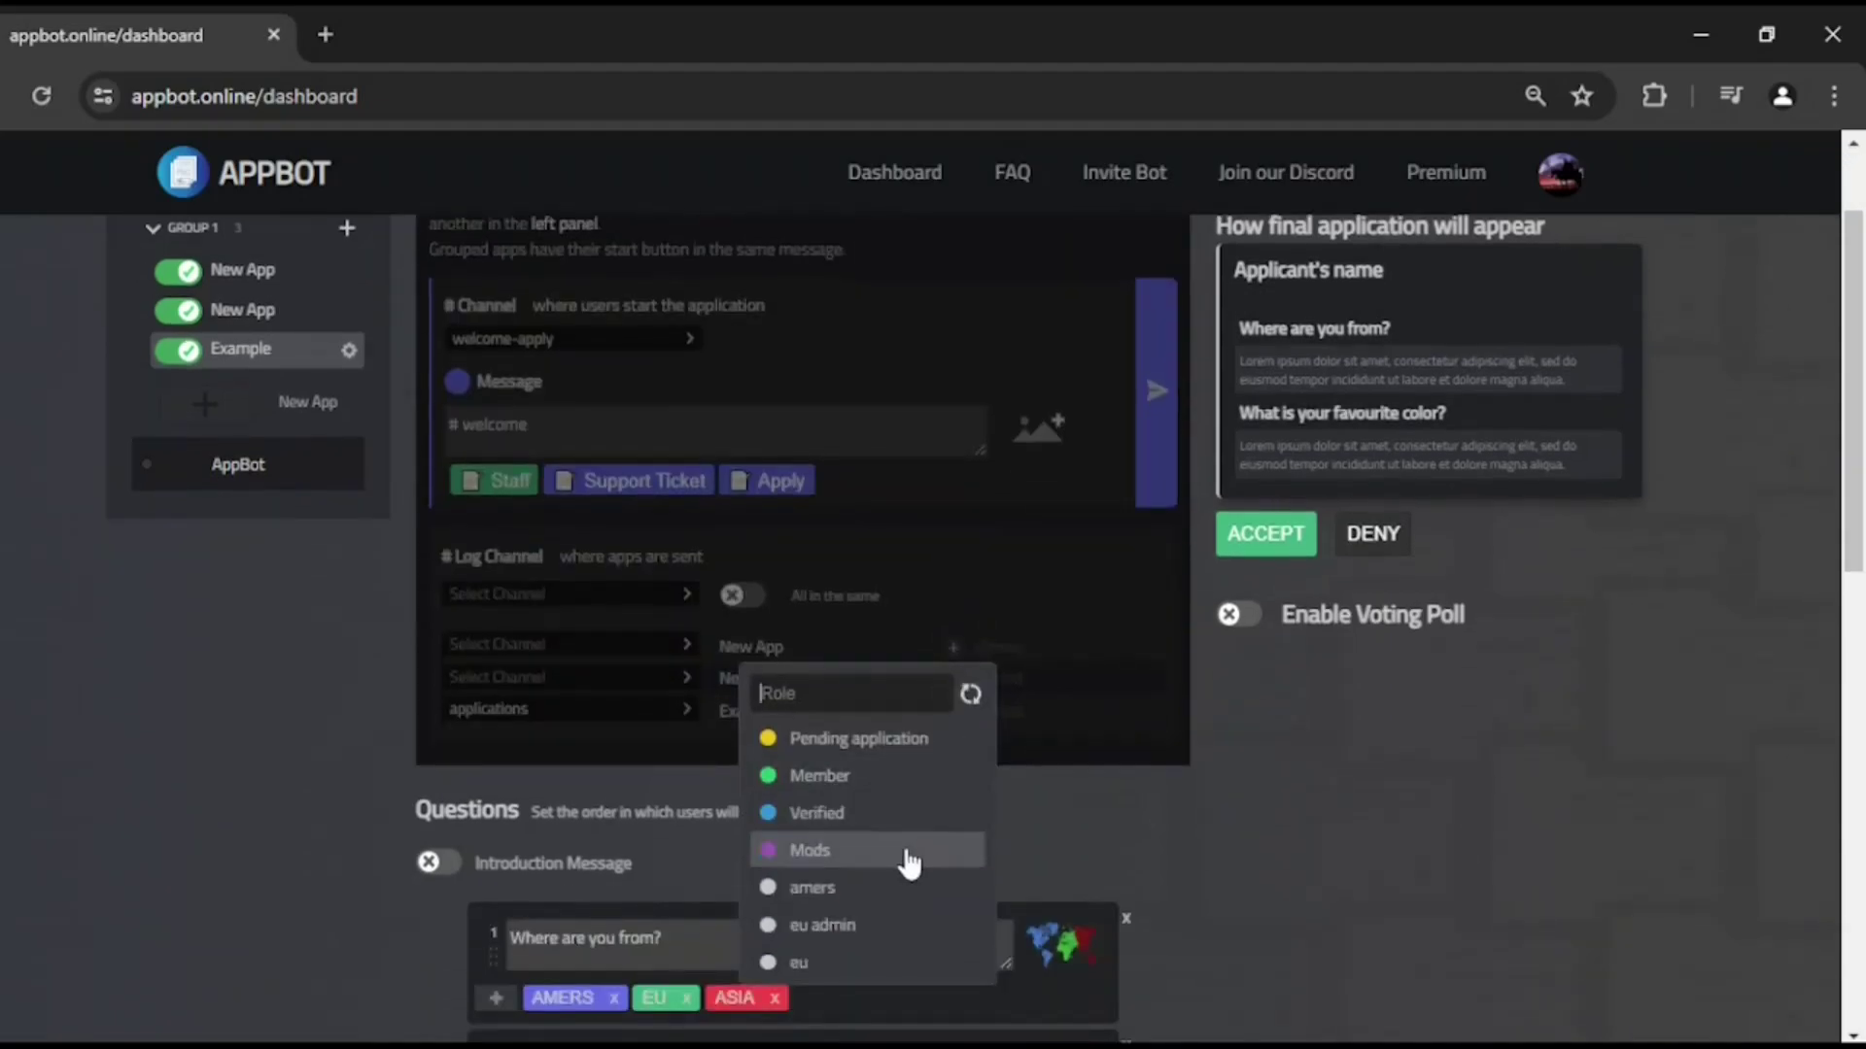
left_click(909, 852)
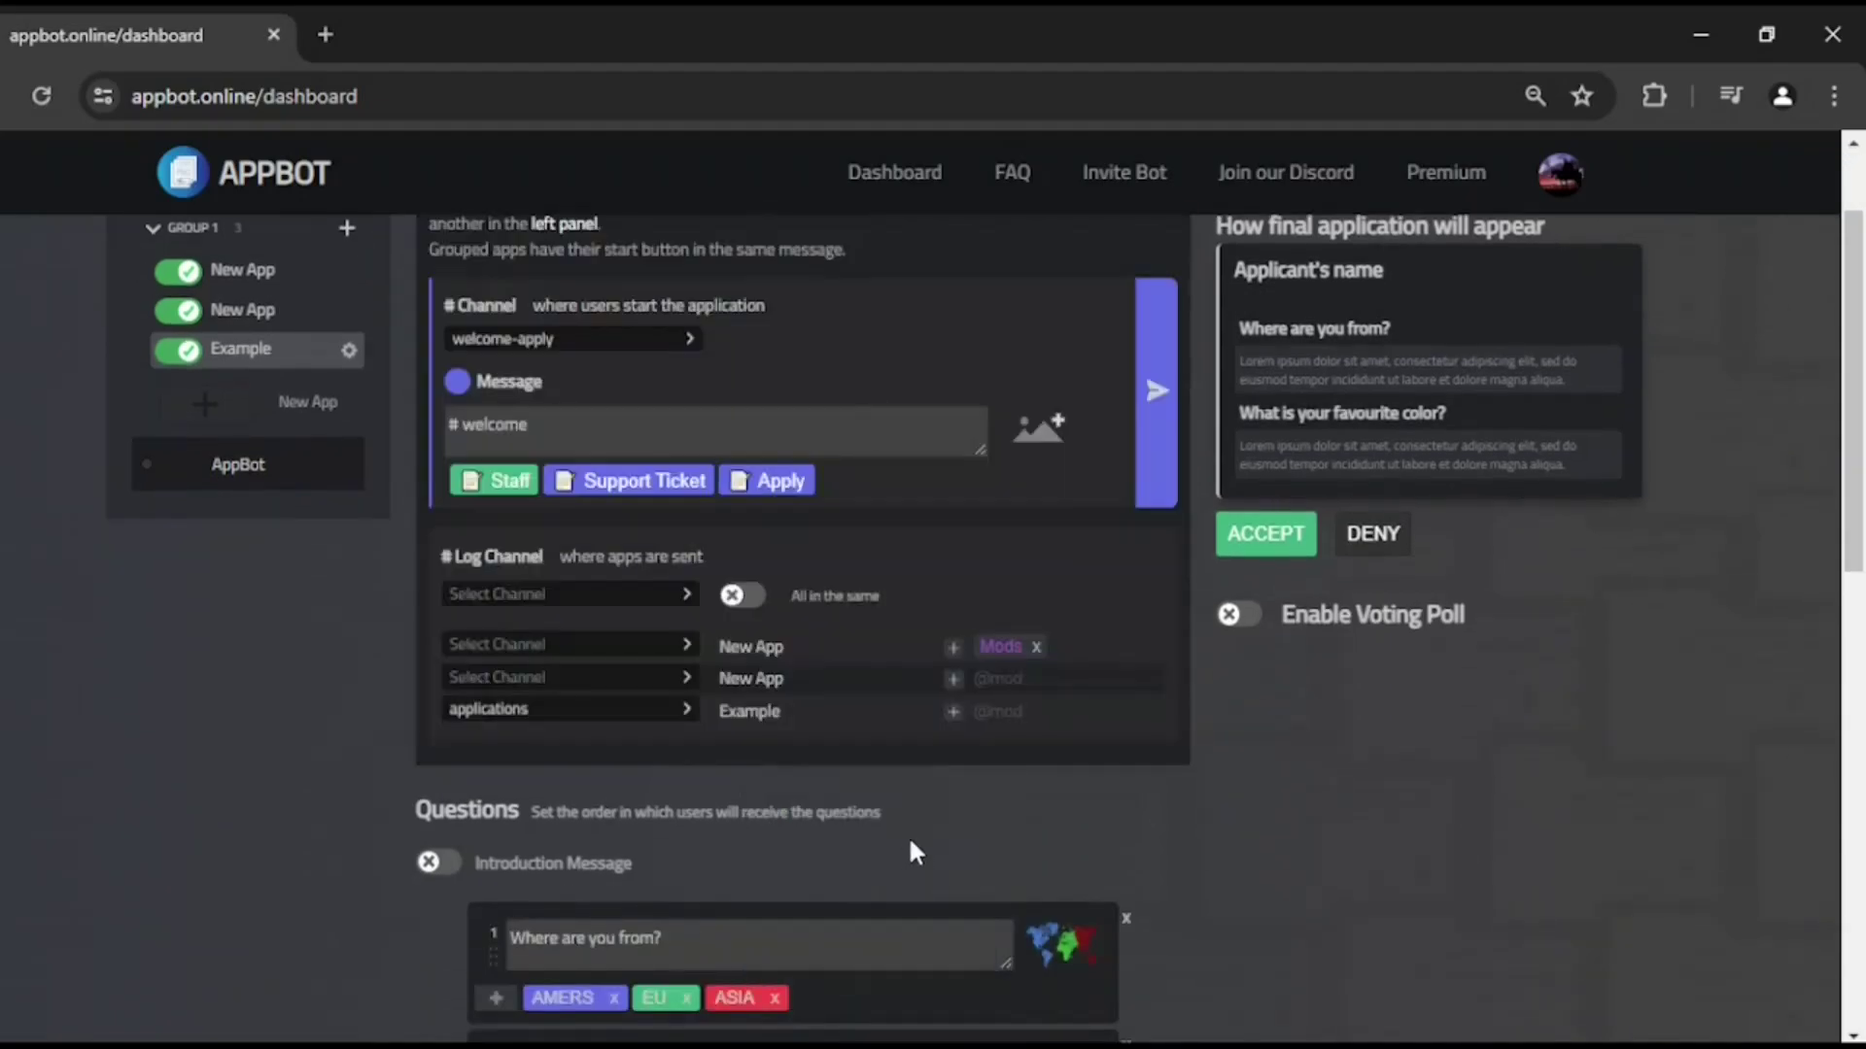
left_click(954, 682)
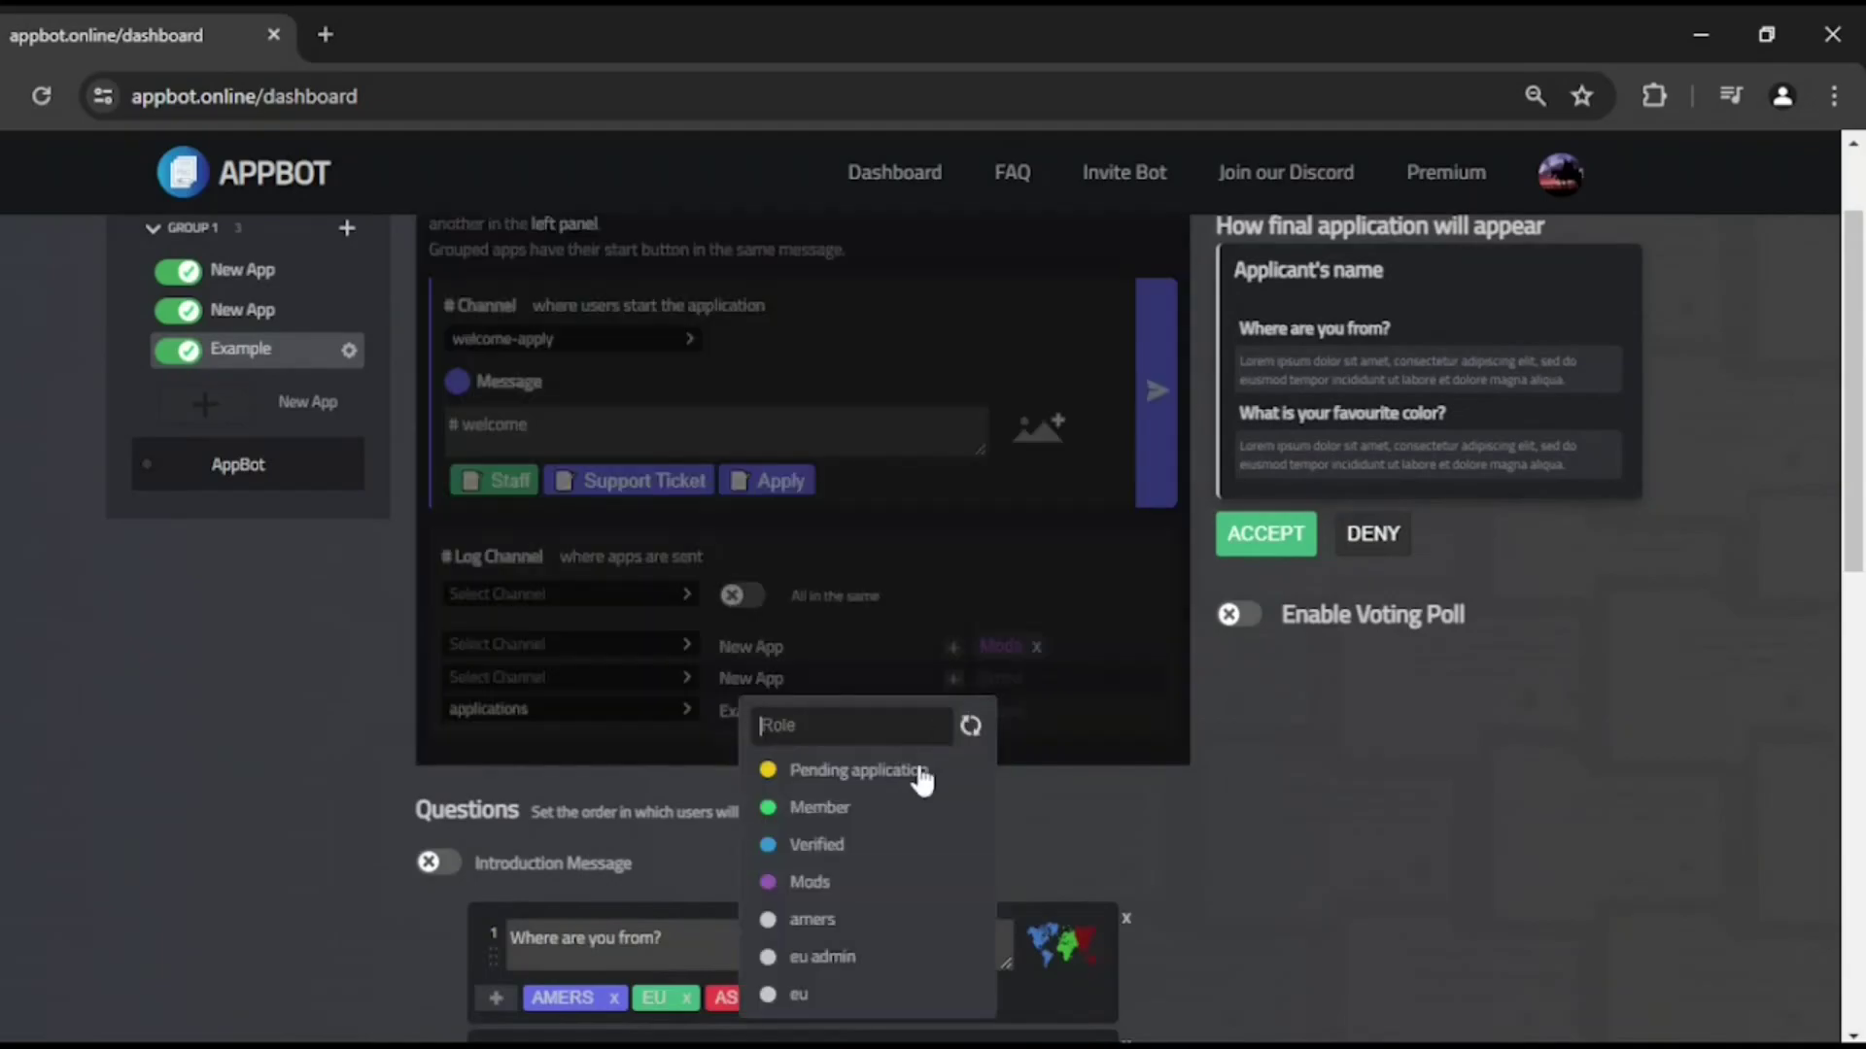
left_click(855, 880)
scroll(859, 720, "up", 3)
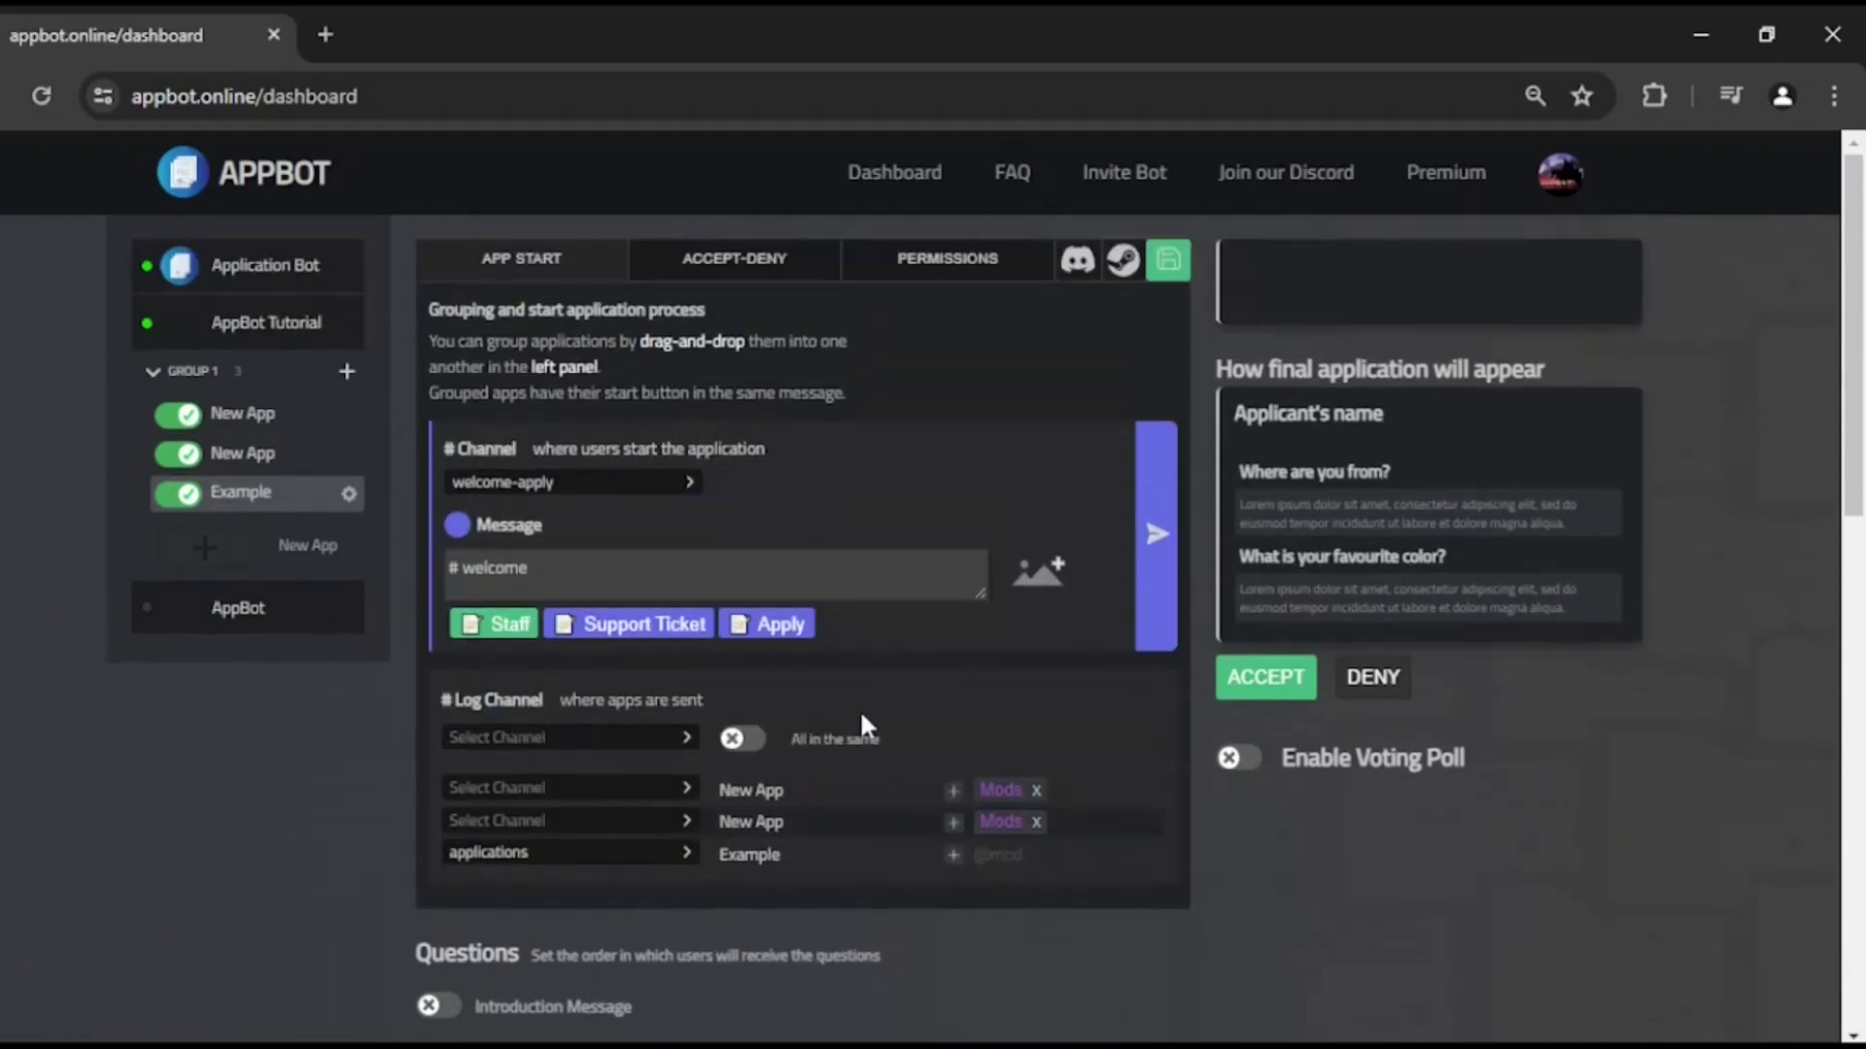
left_click(801, 271)
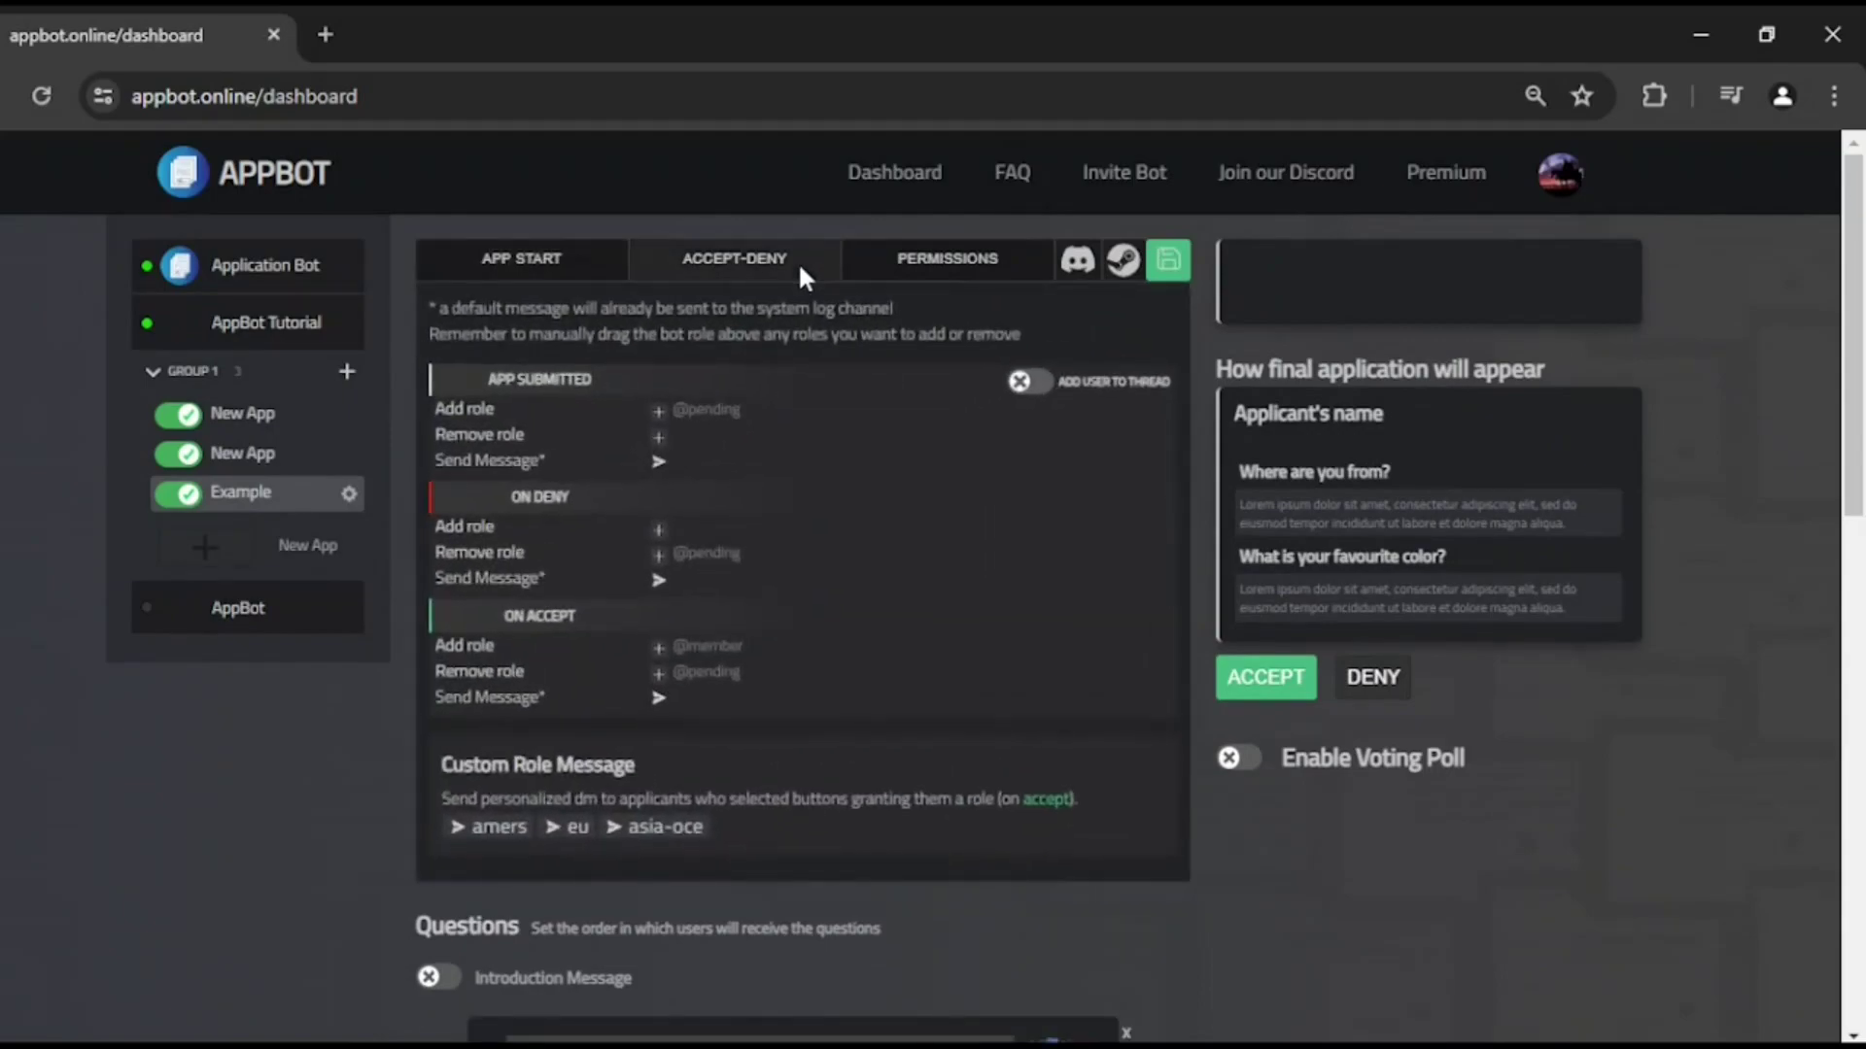
Give Pending application on submission and remove it on deny.
left_click(658, 412)
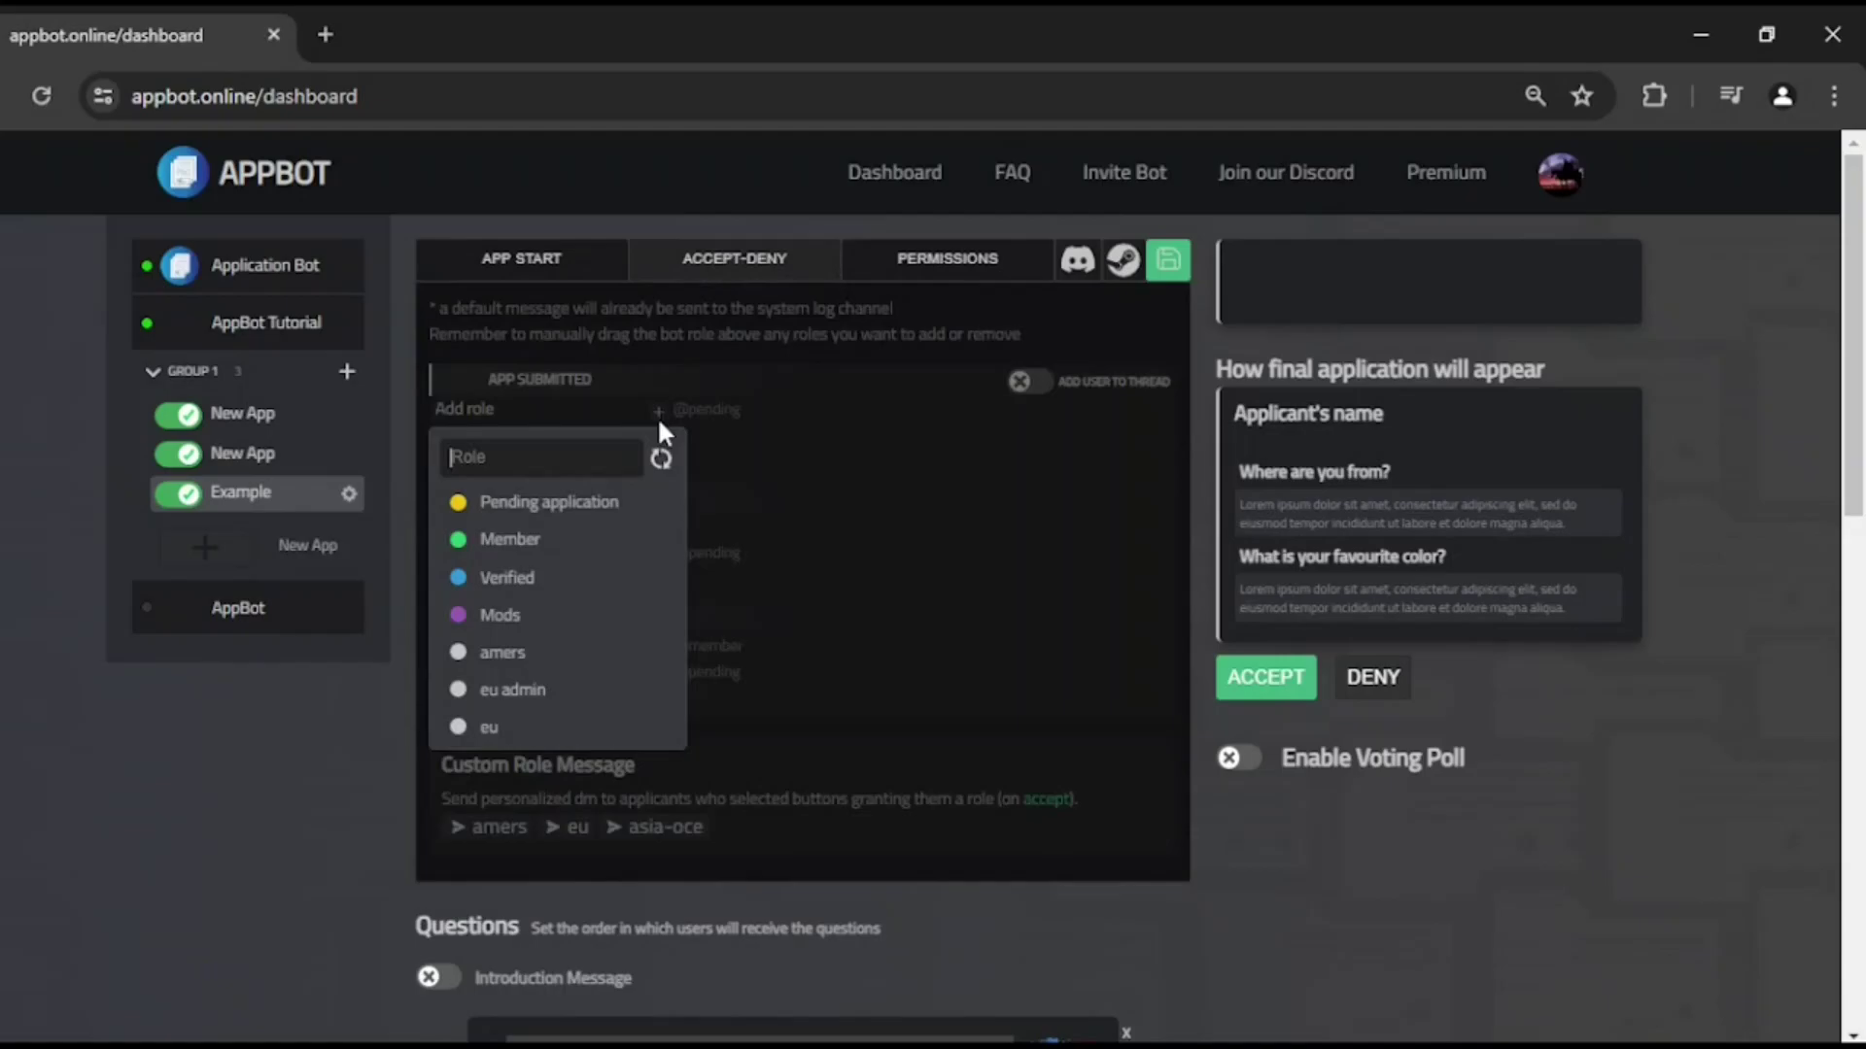
left_click(604, 503)
left_click(650, 555)
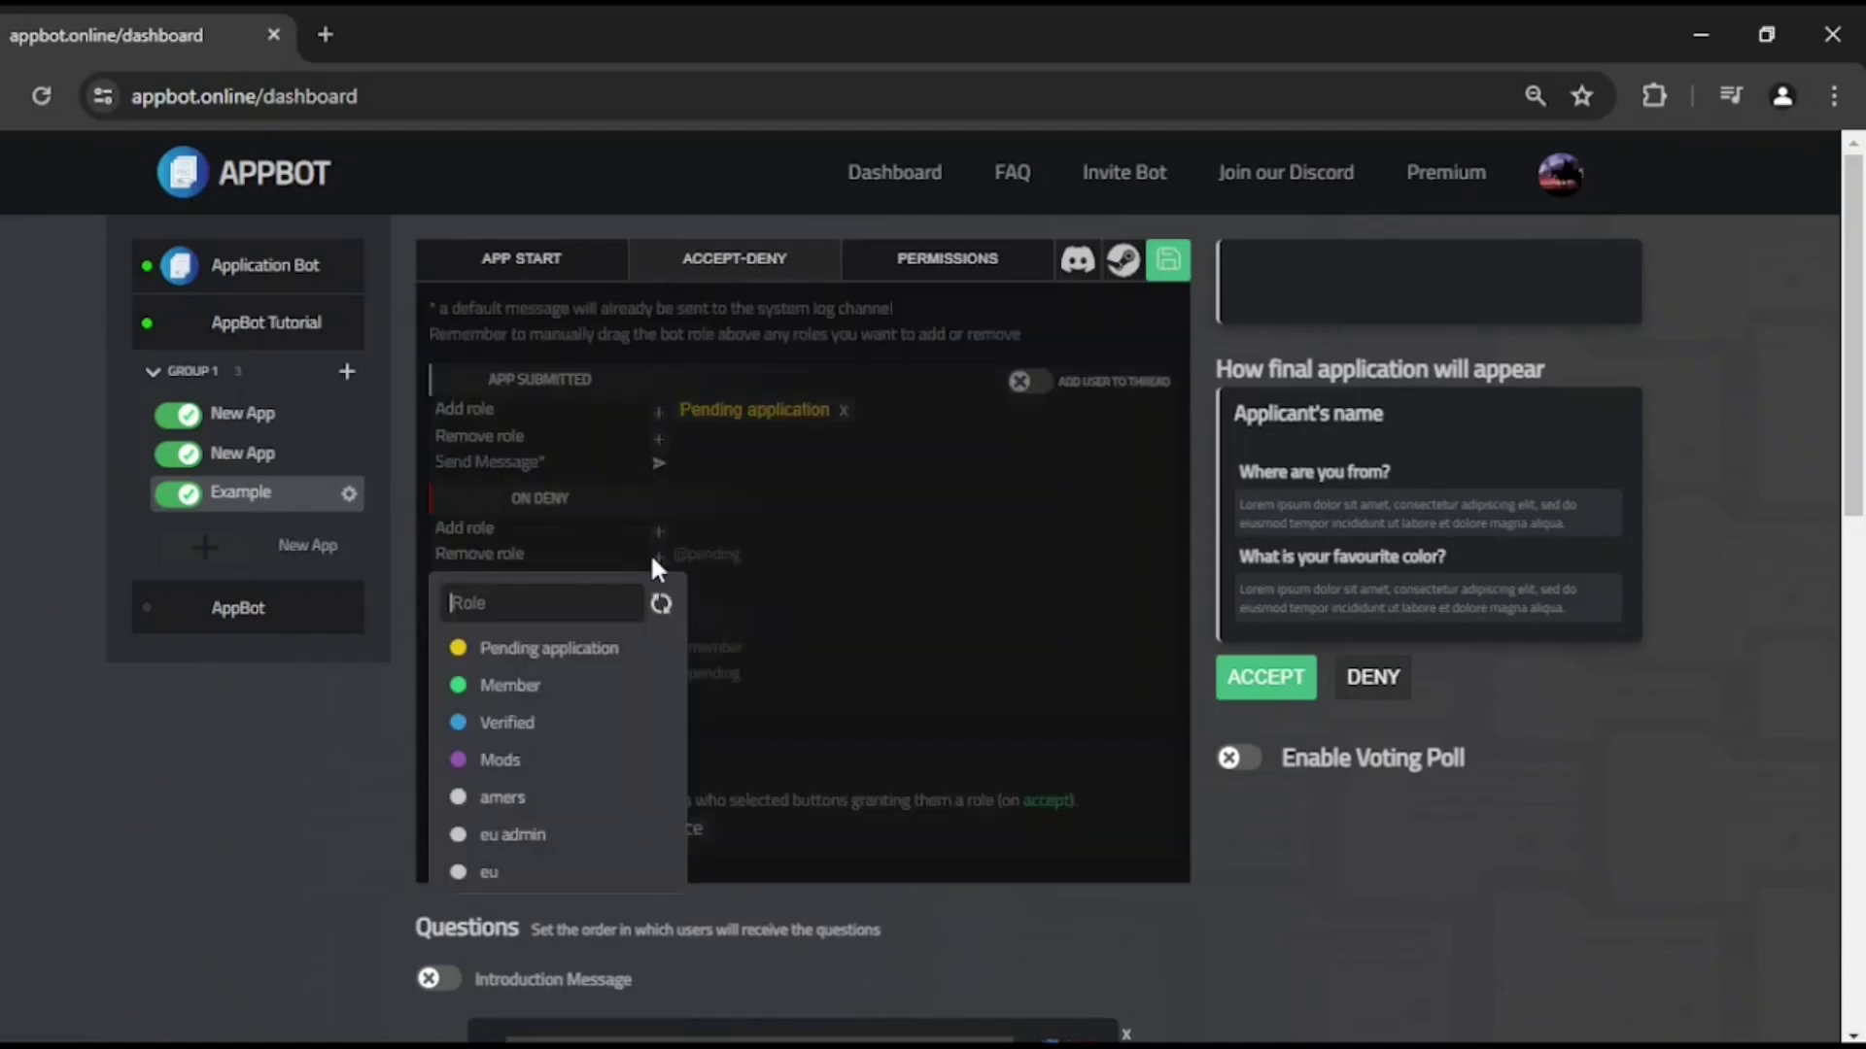
left_click(595, 647)
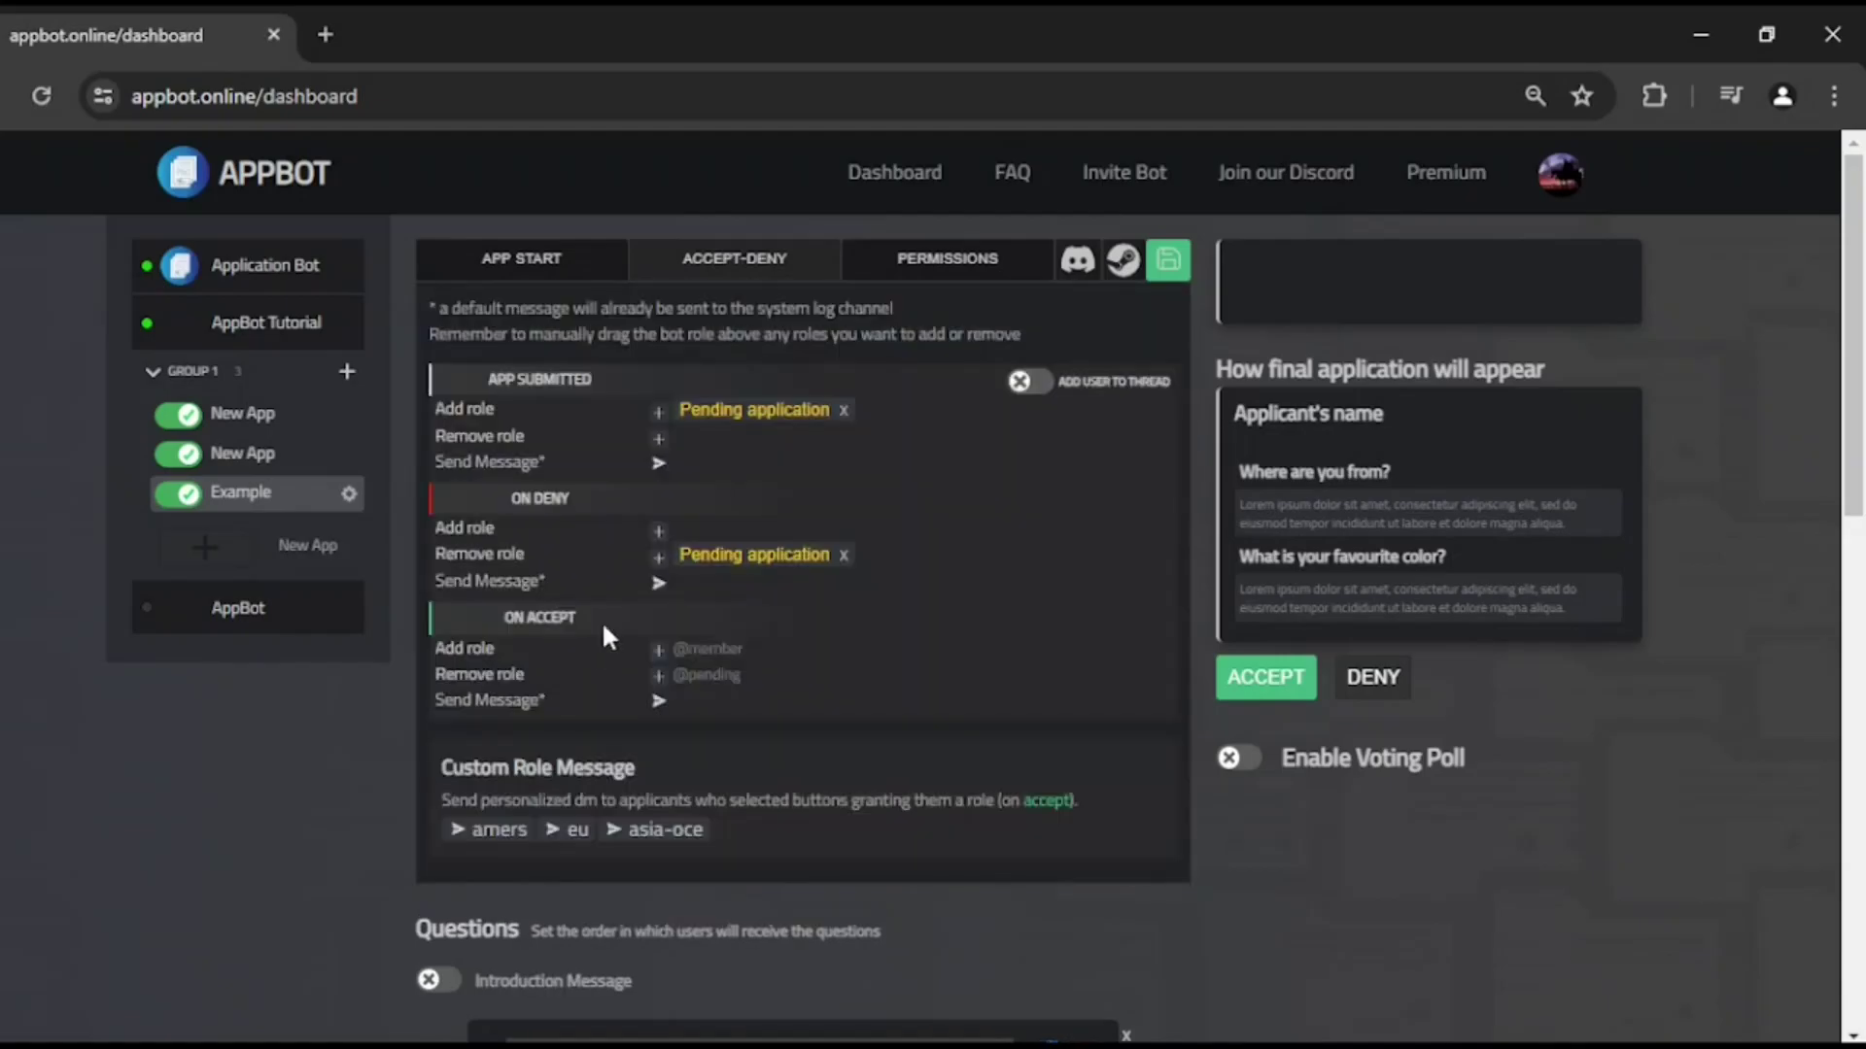
Add a conditional ping in the submission message that pings eu admin when eu is chosen.
left_click(660, 464)
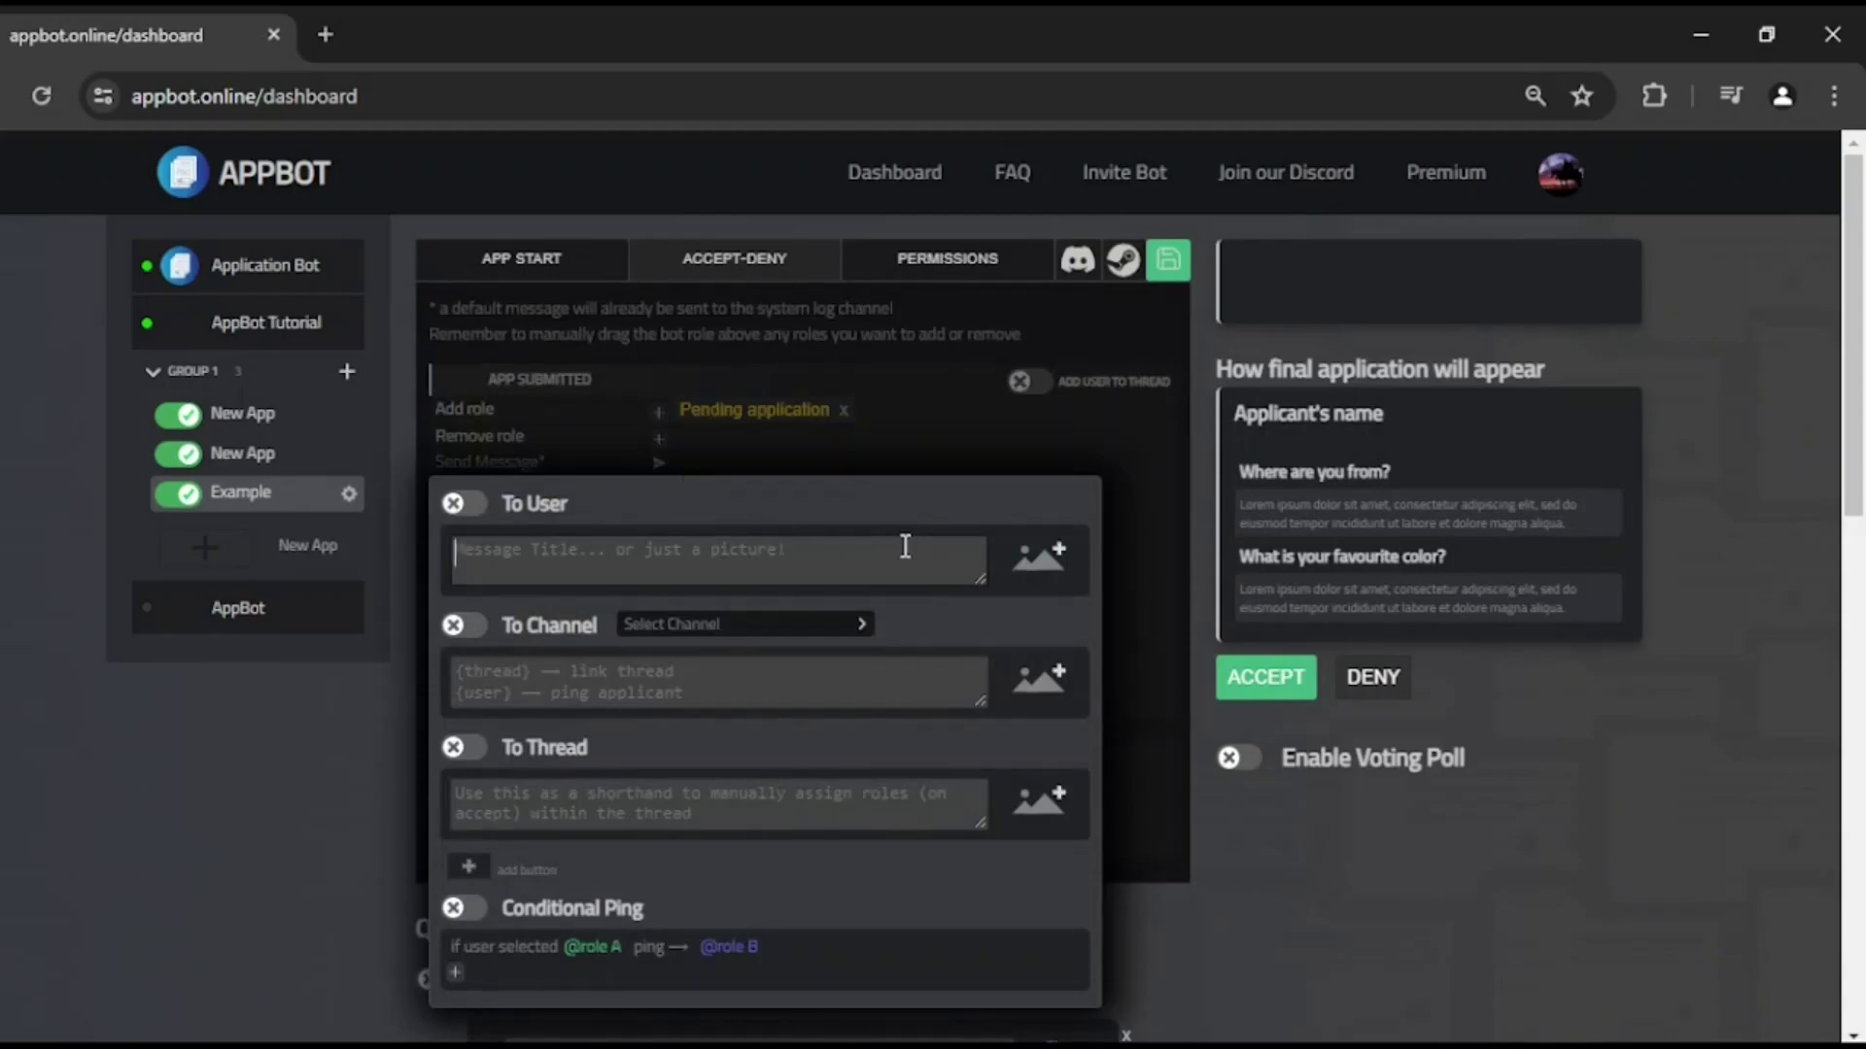
left_click(913, 457)
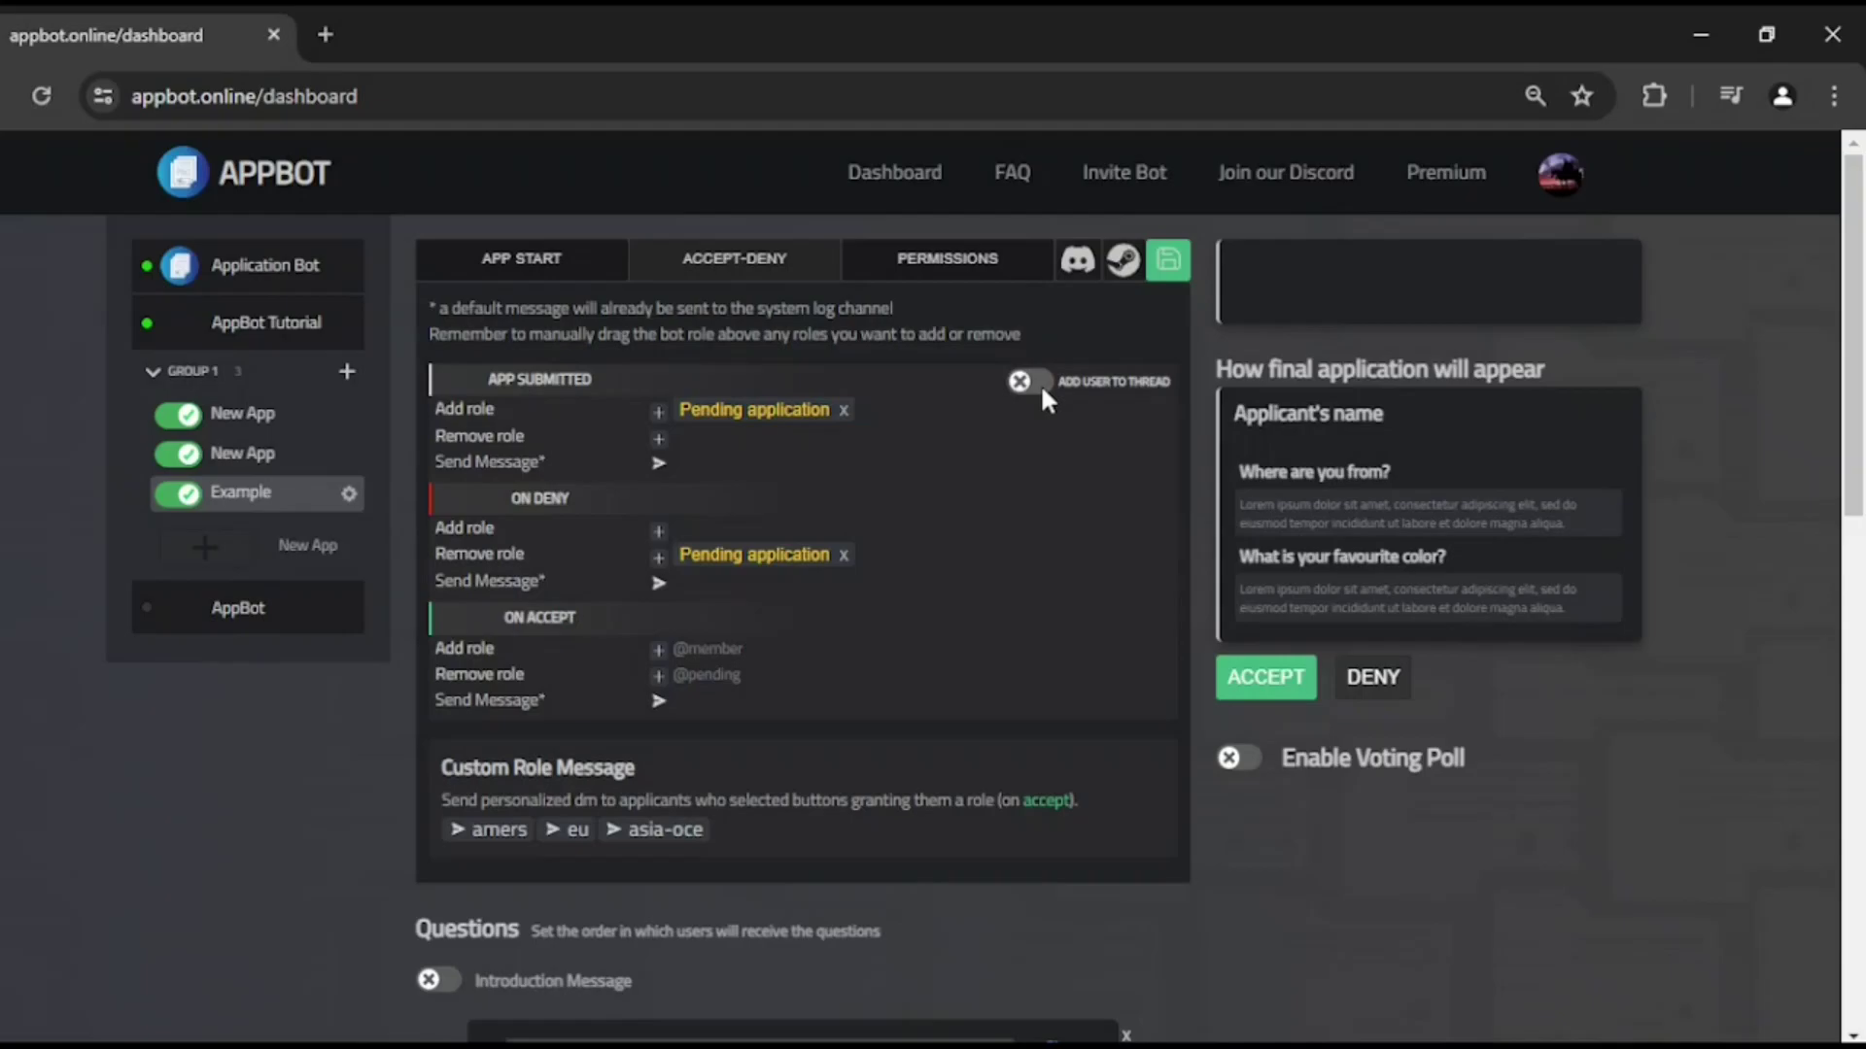
left_click(661, 464)
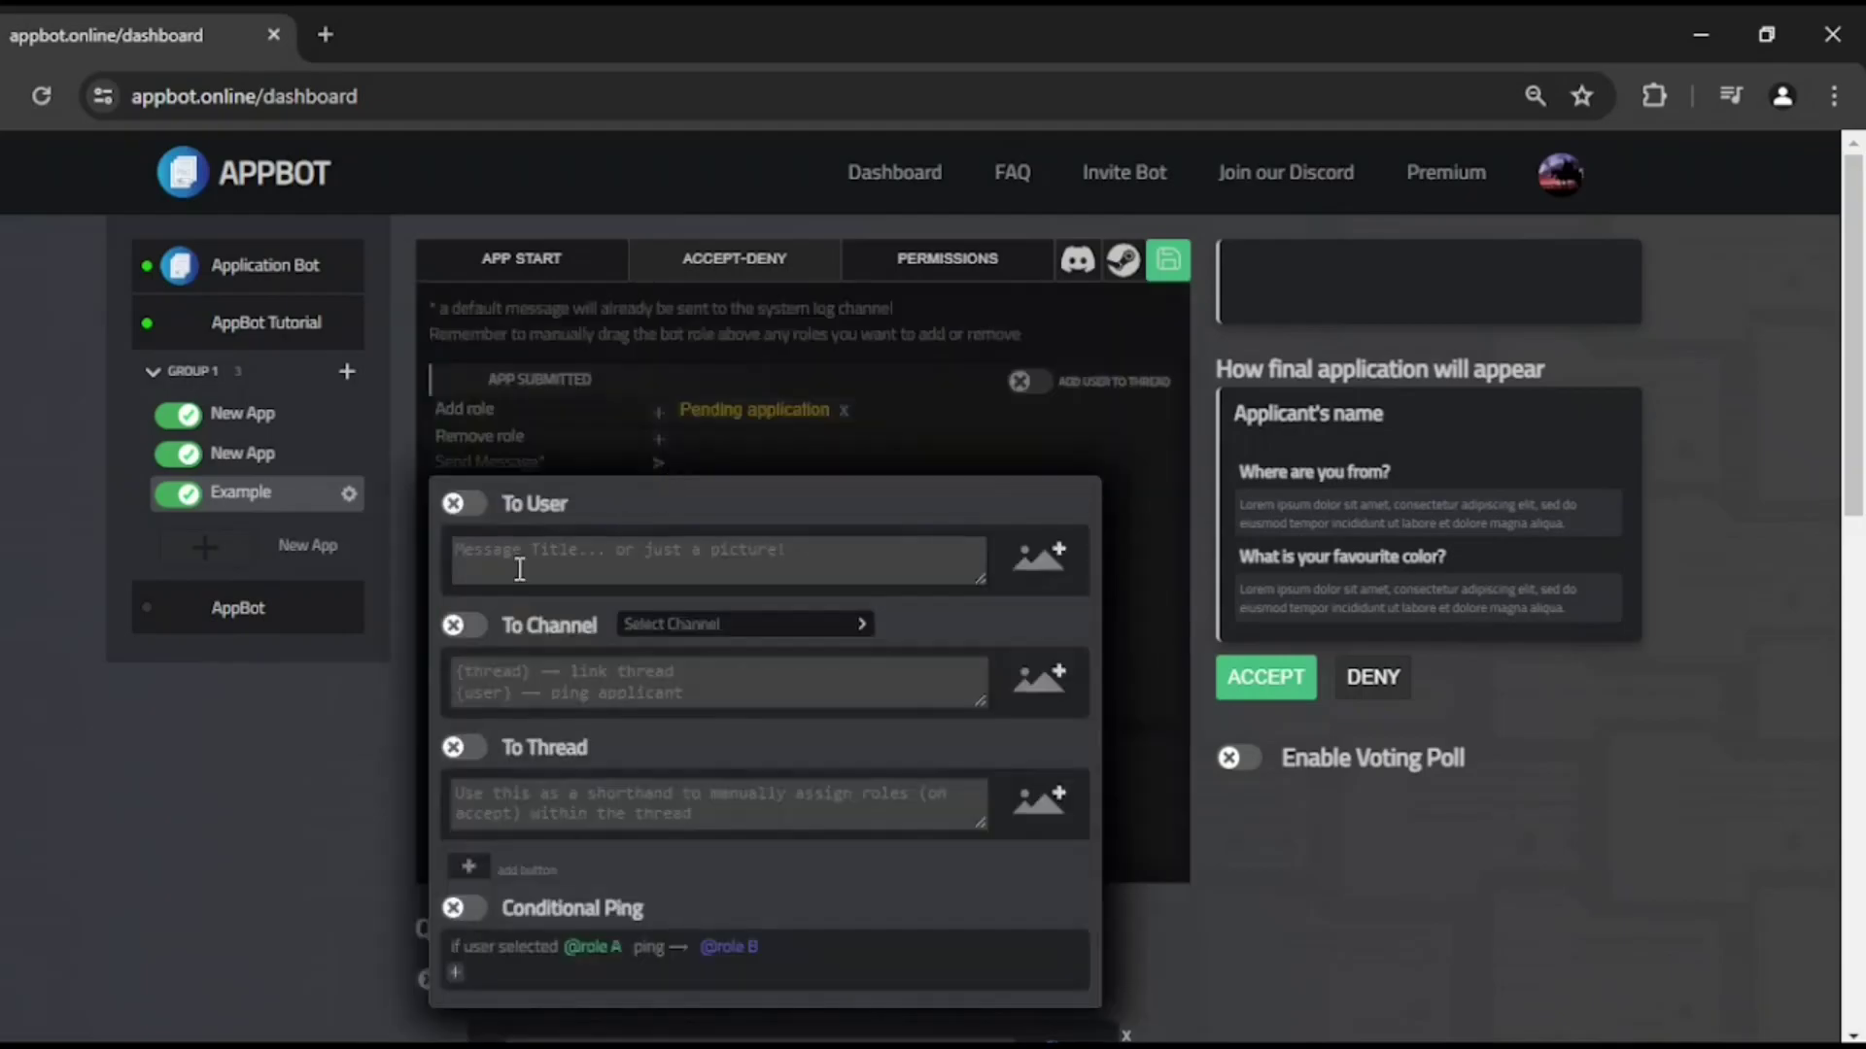
scroll(520, 574, "down", 3)
left_click(459, 685)
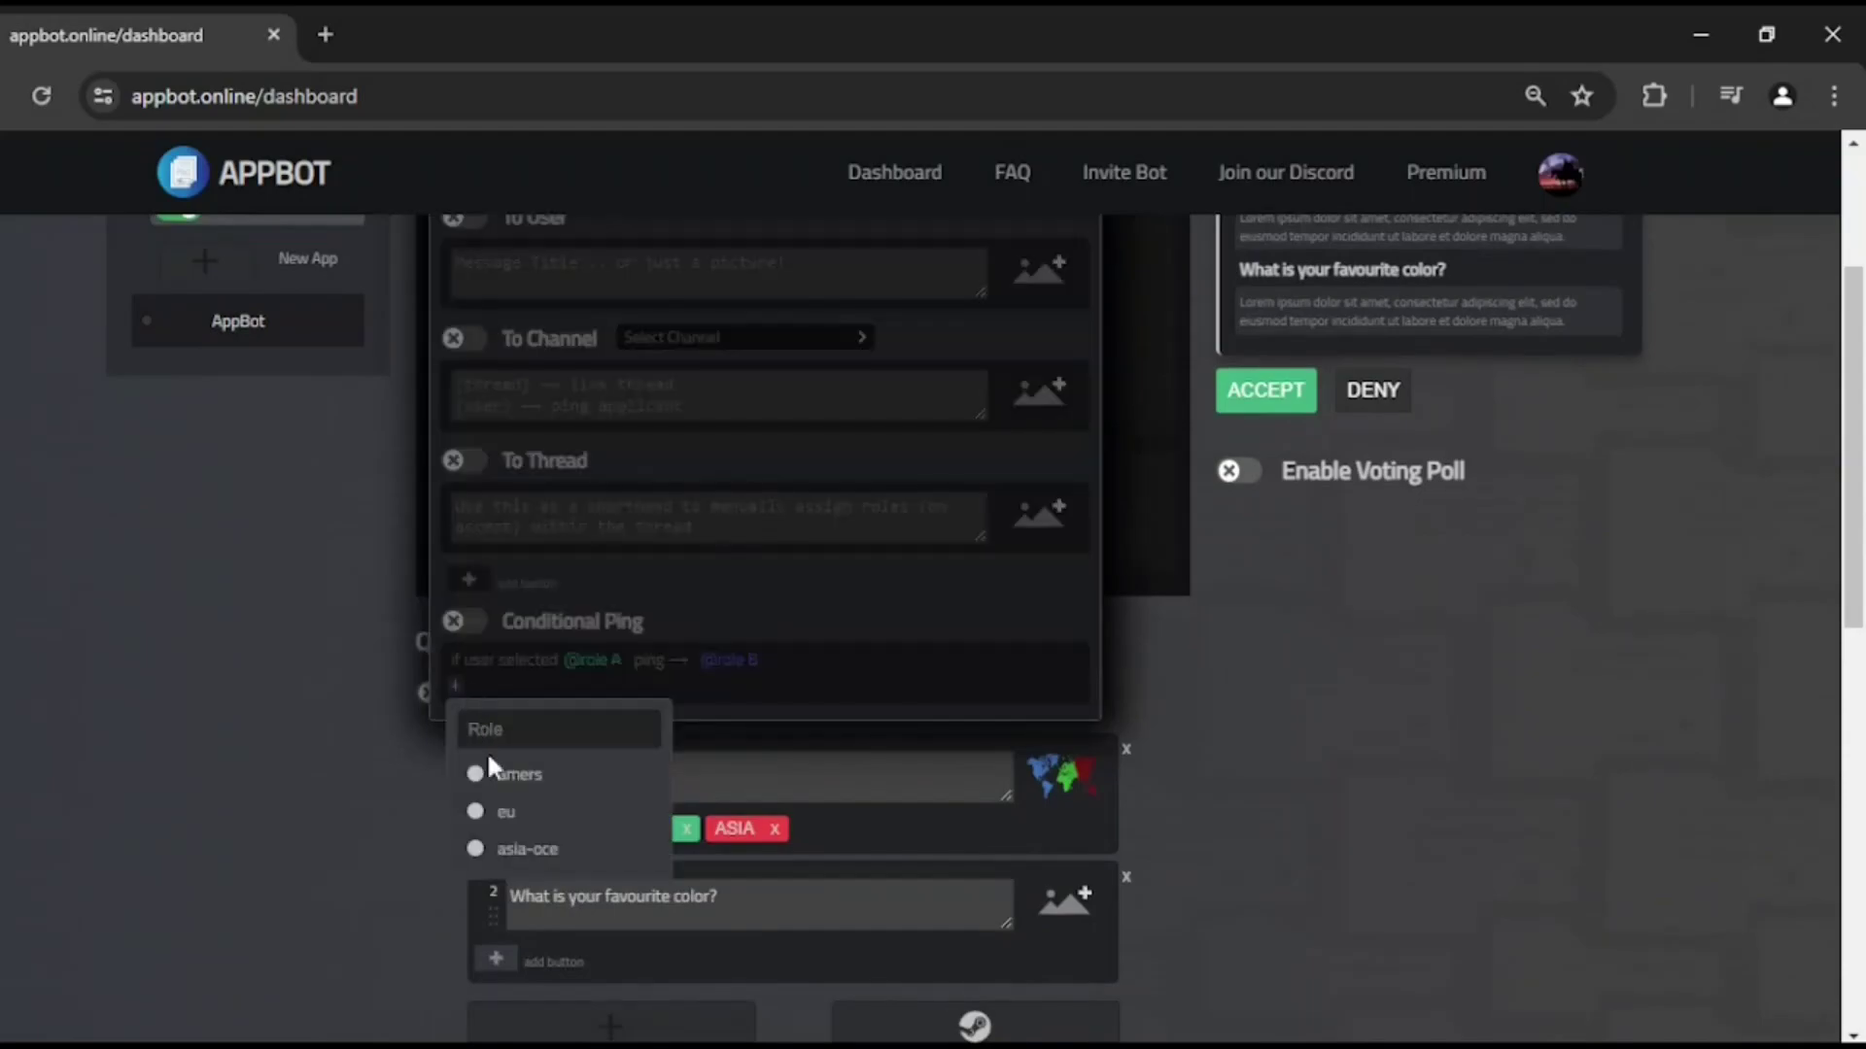
left_click(504, 811)
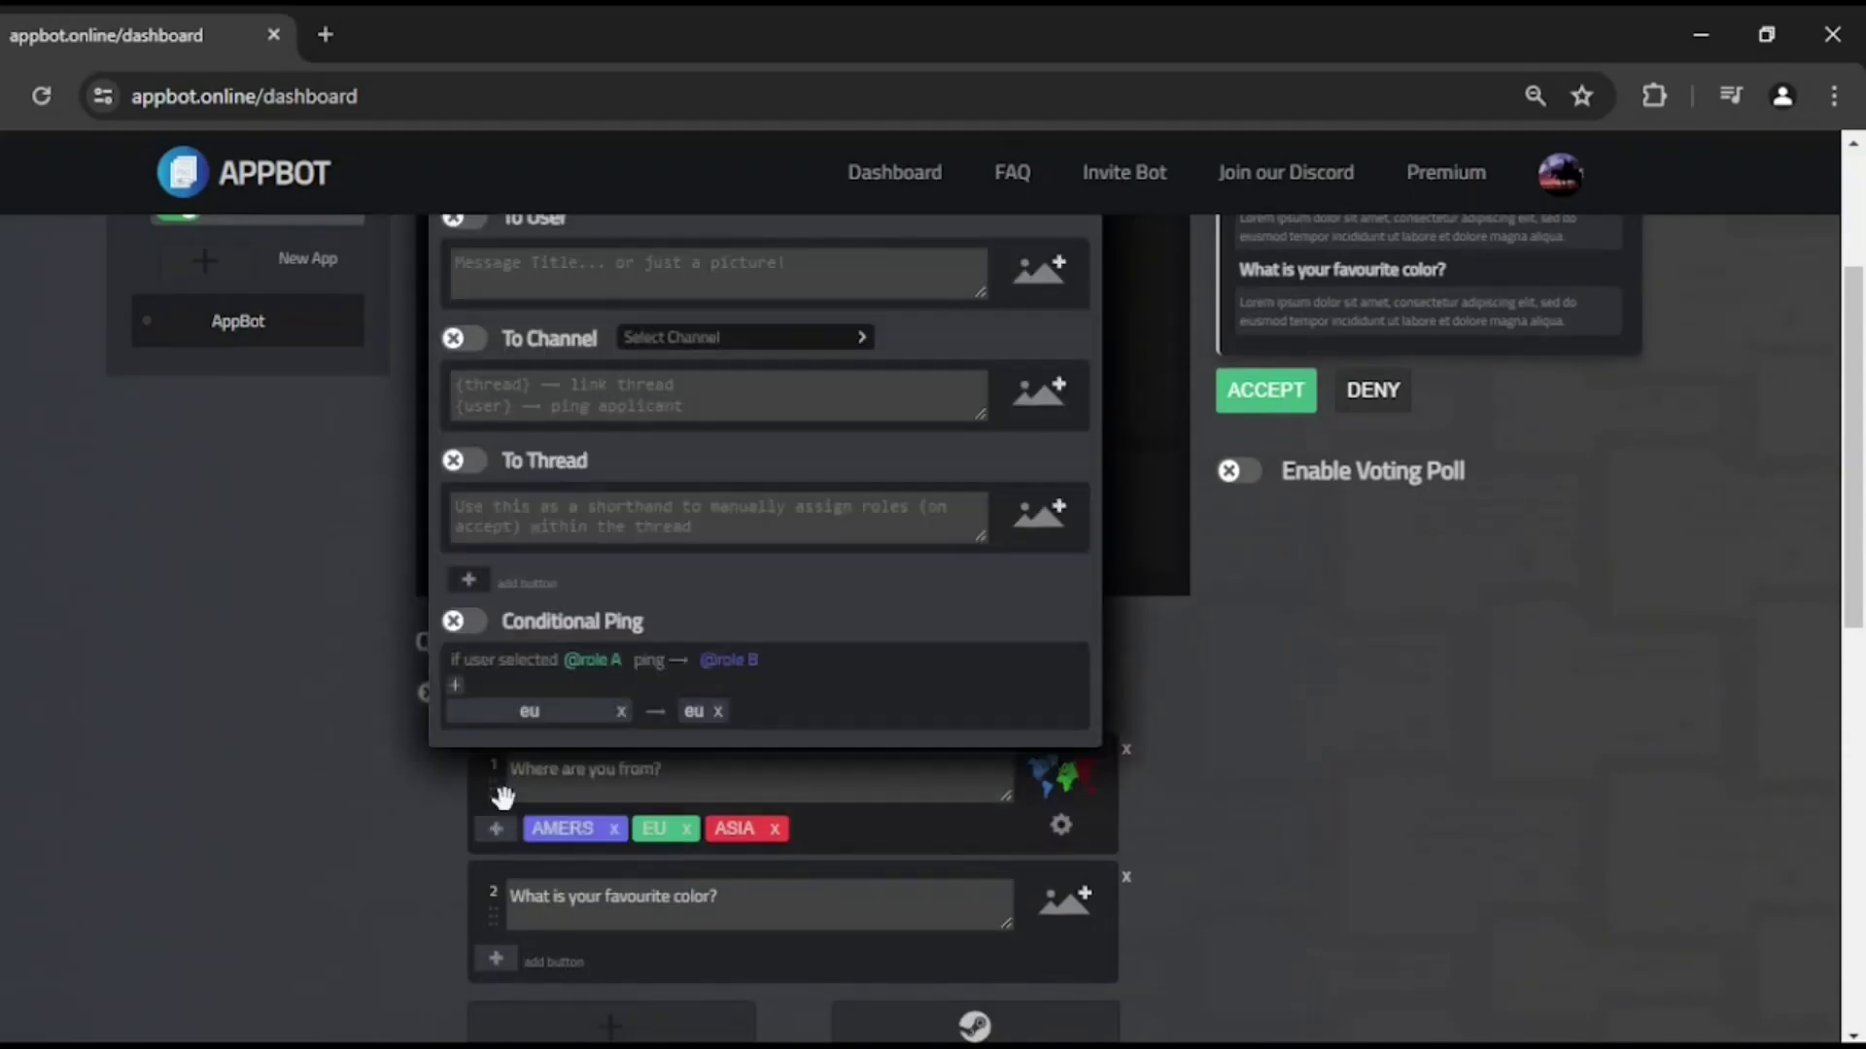
left_click(691, 709)
left_click(763, 985)
left_click(1118, 473)
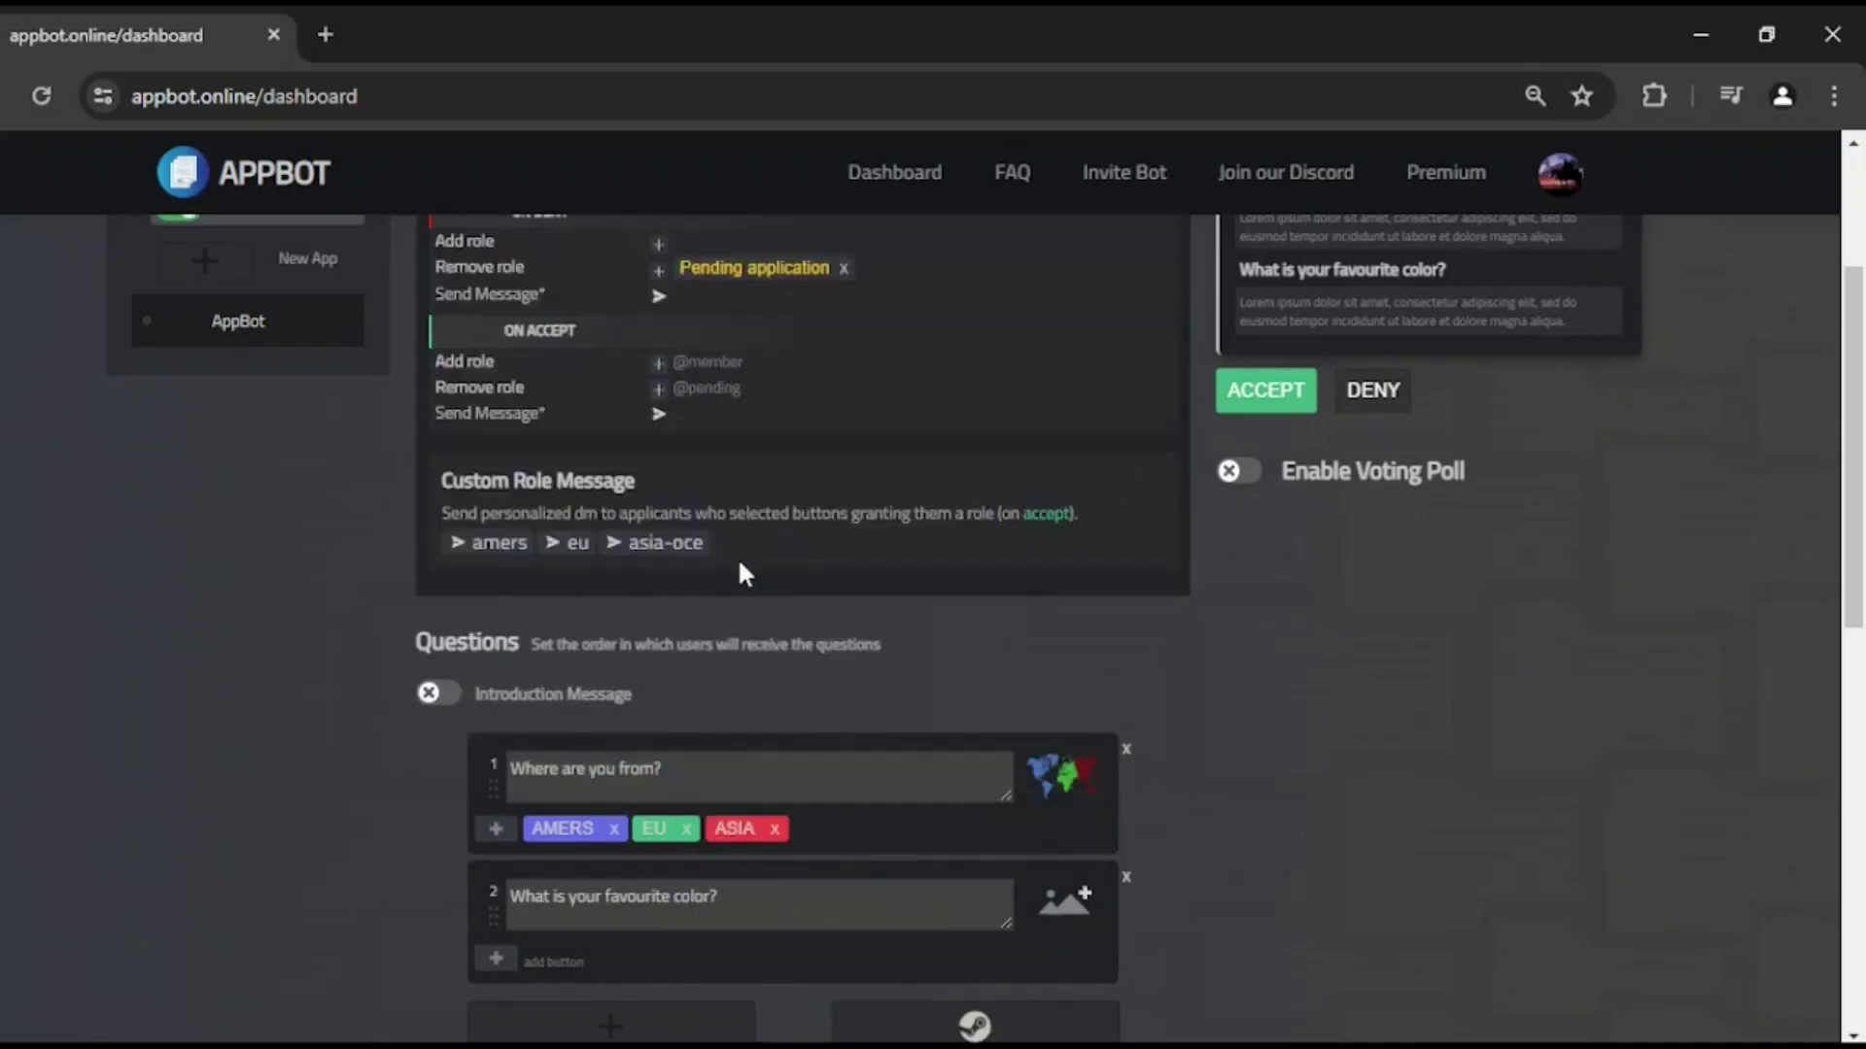
Enable To Channel for the eu role's custom message.
left_click(566, 544)
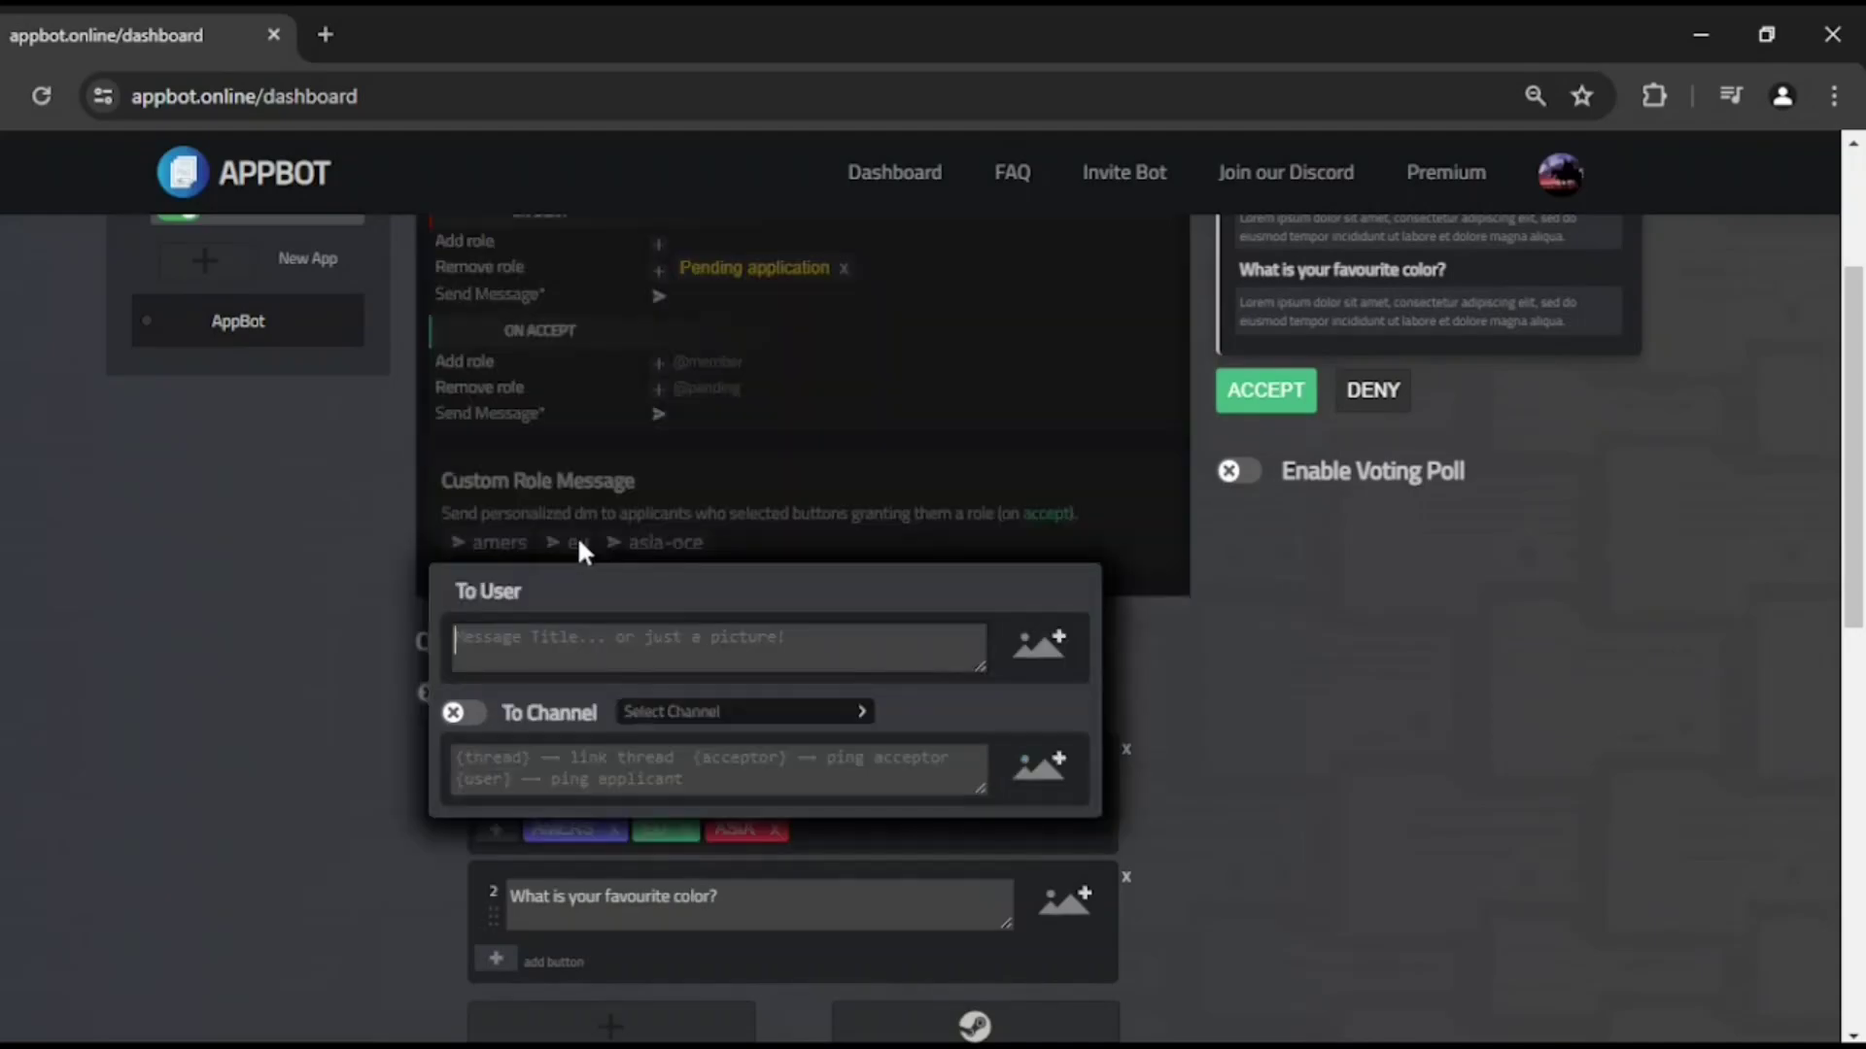
left_click(462, 714)
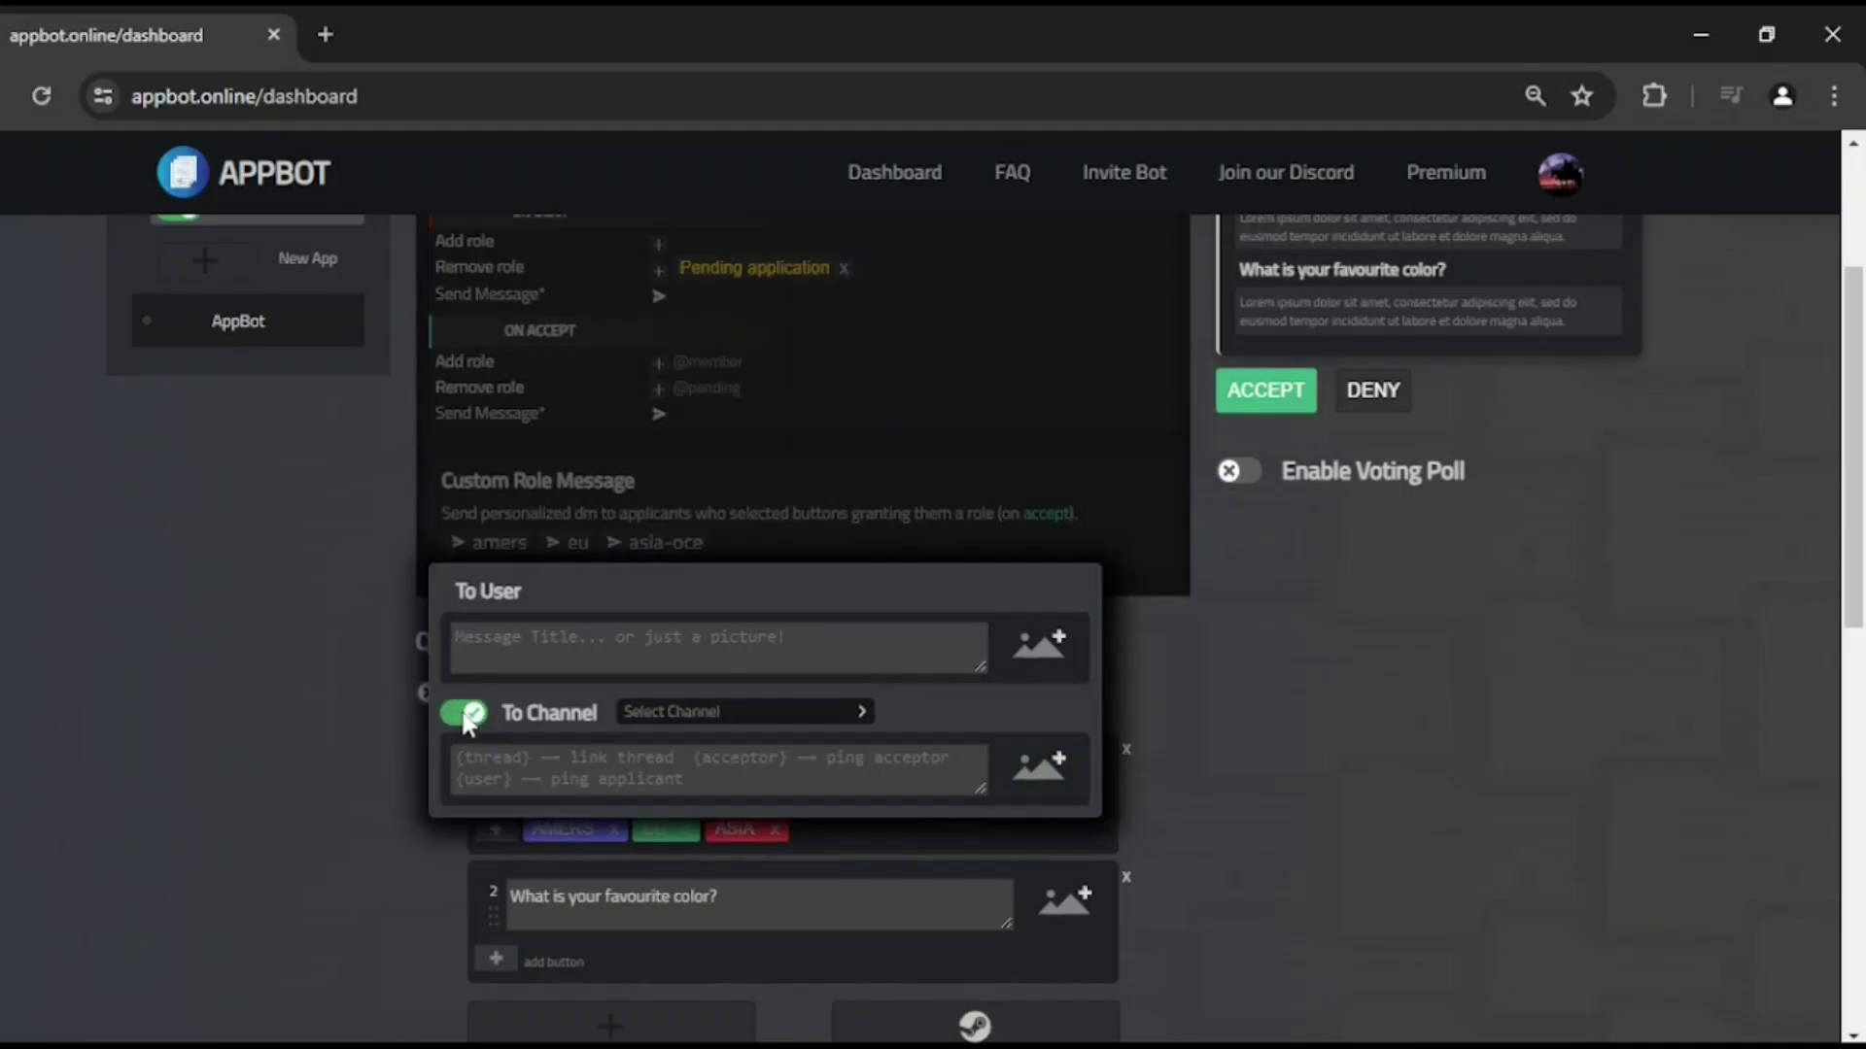
left_click(815, 824)
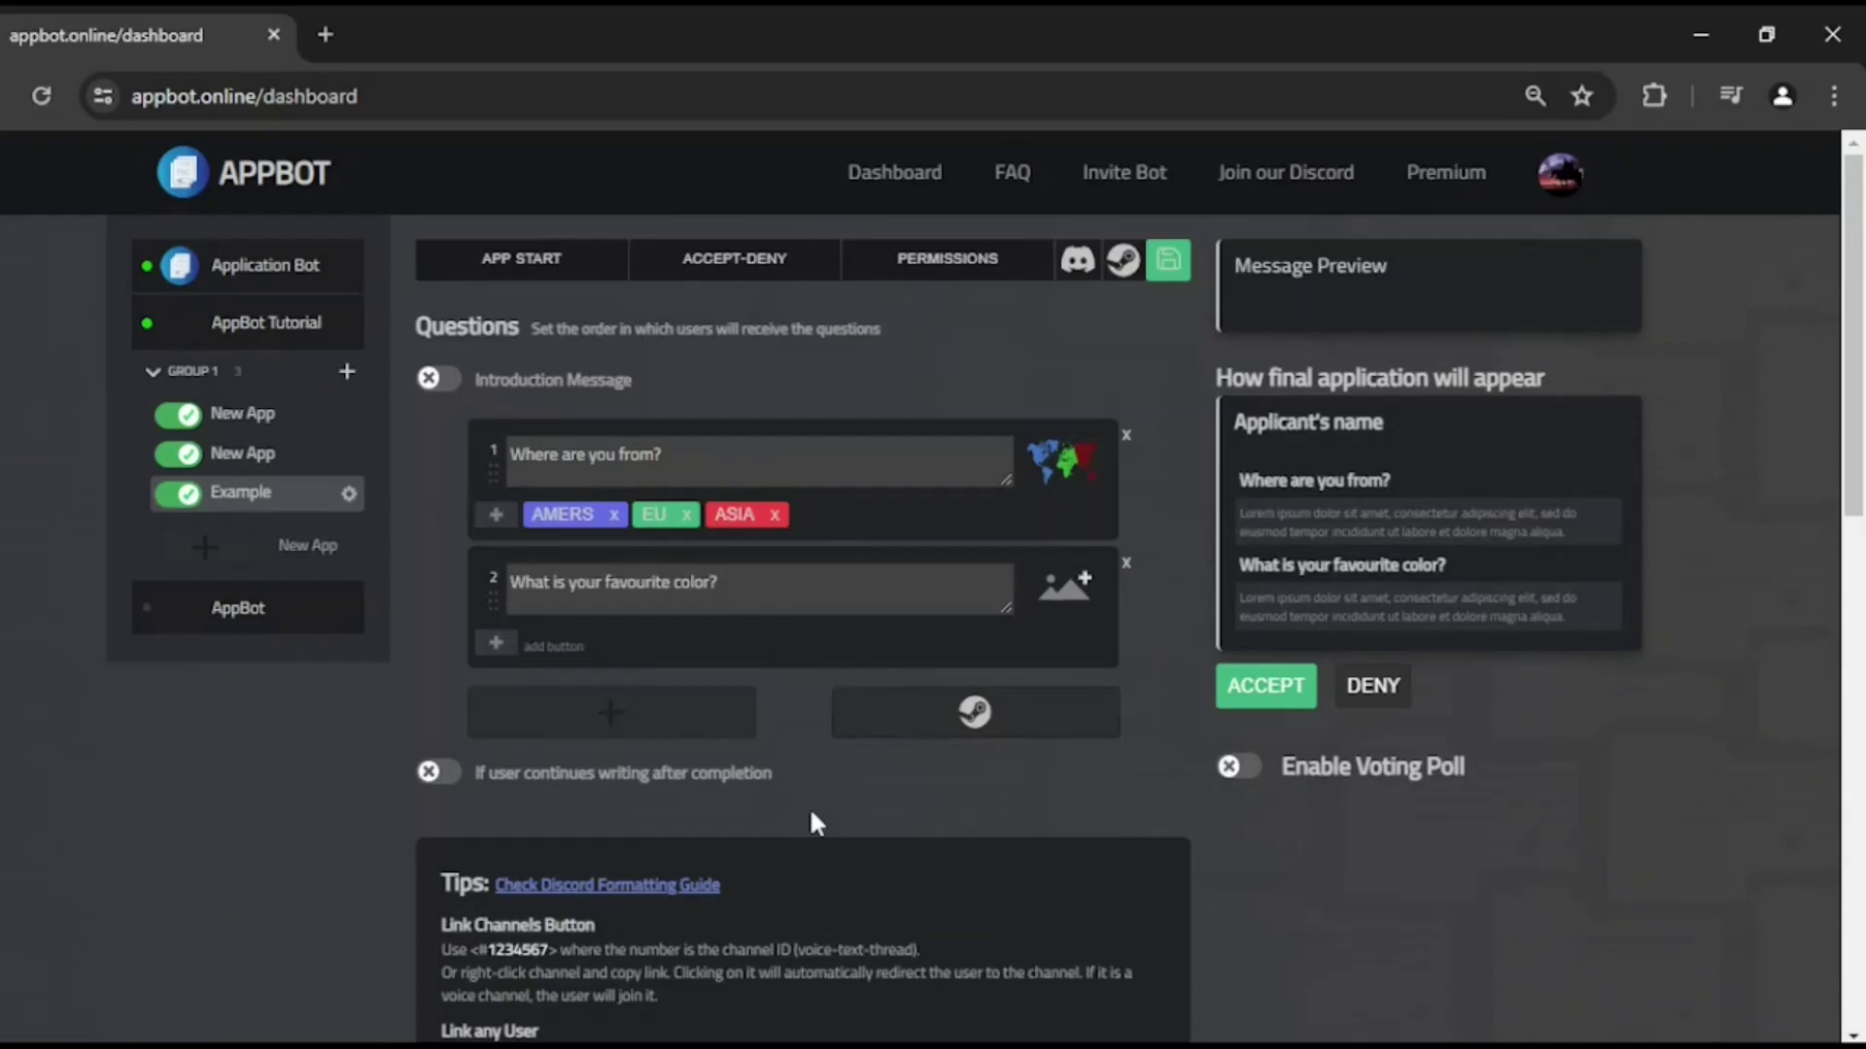
Add question 3 with pasted Lorem ipsum text and the preview title 'Lorem Ipsum'.
left_click(716, 719)
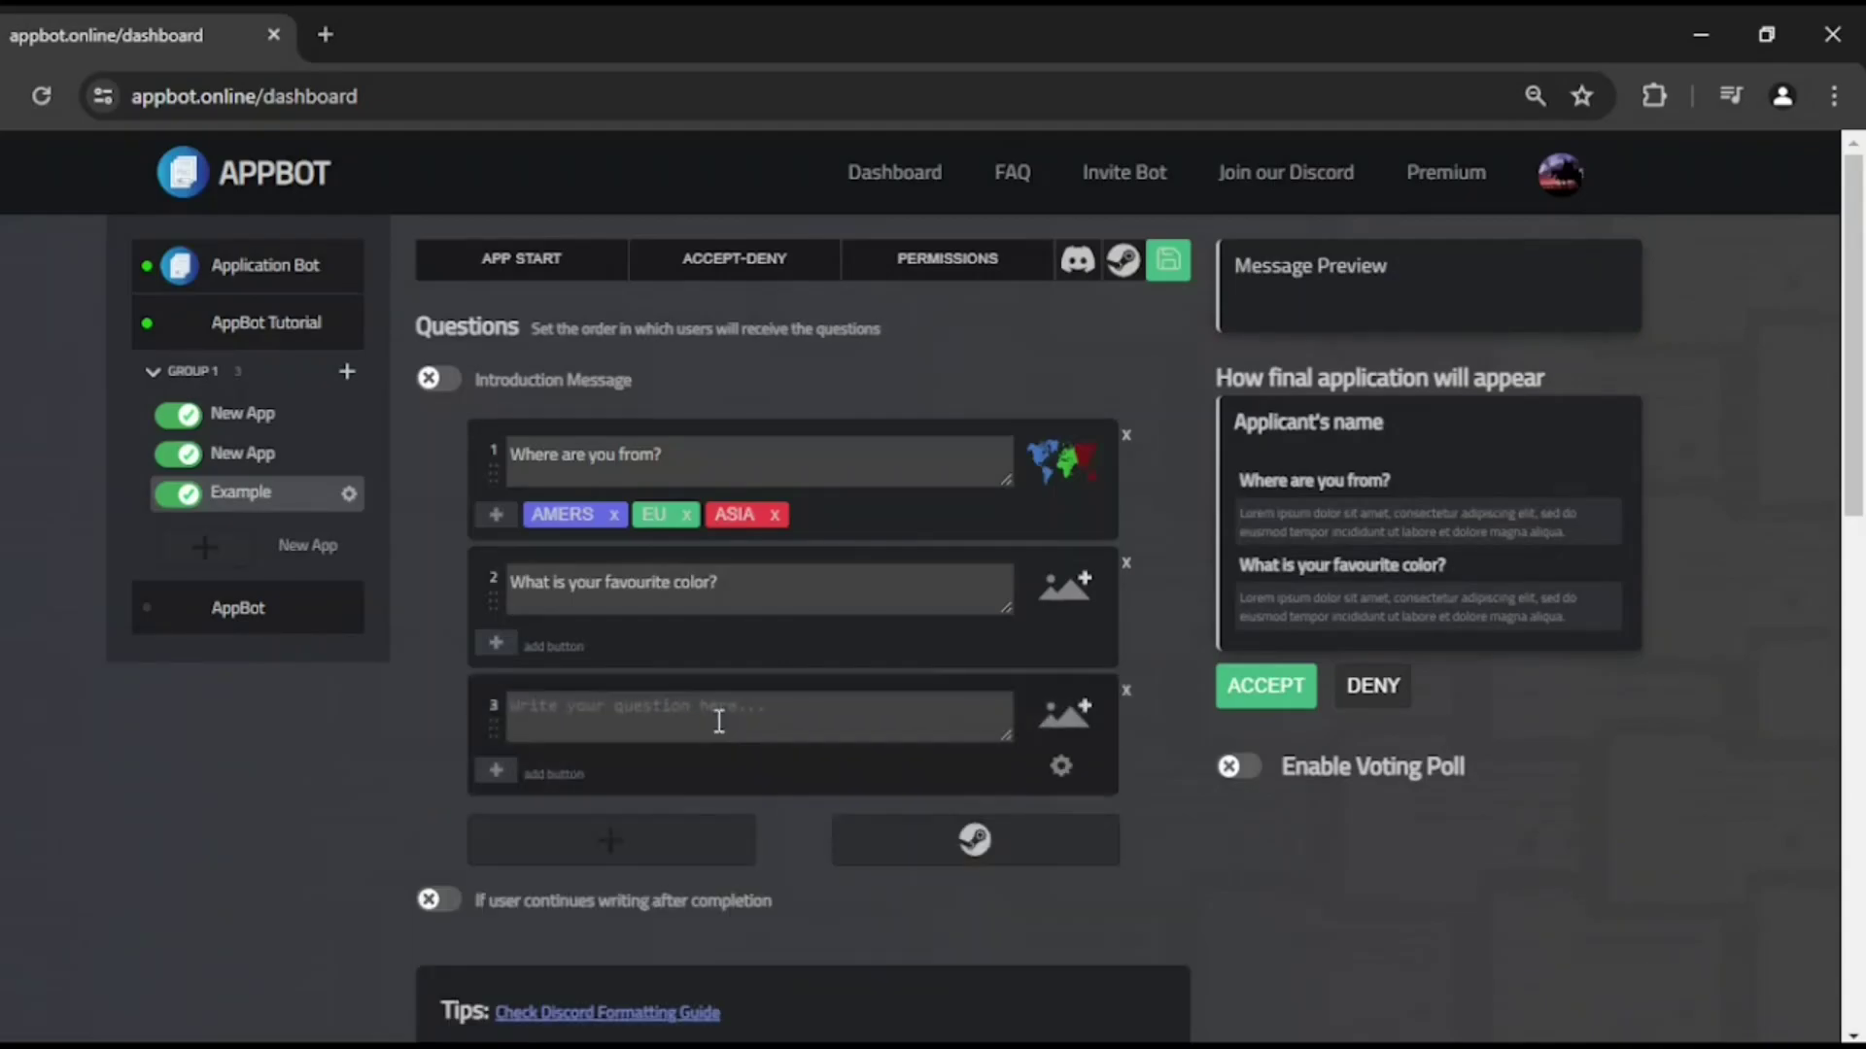
type("Lorem ipsum dolor sit amet, consectetur adipiscing elit, sed do eiusmod tempor incididunt ut labore et dolore magna aliqua.")
left_click(717, 753)
type("Lore")
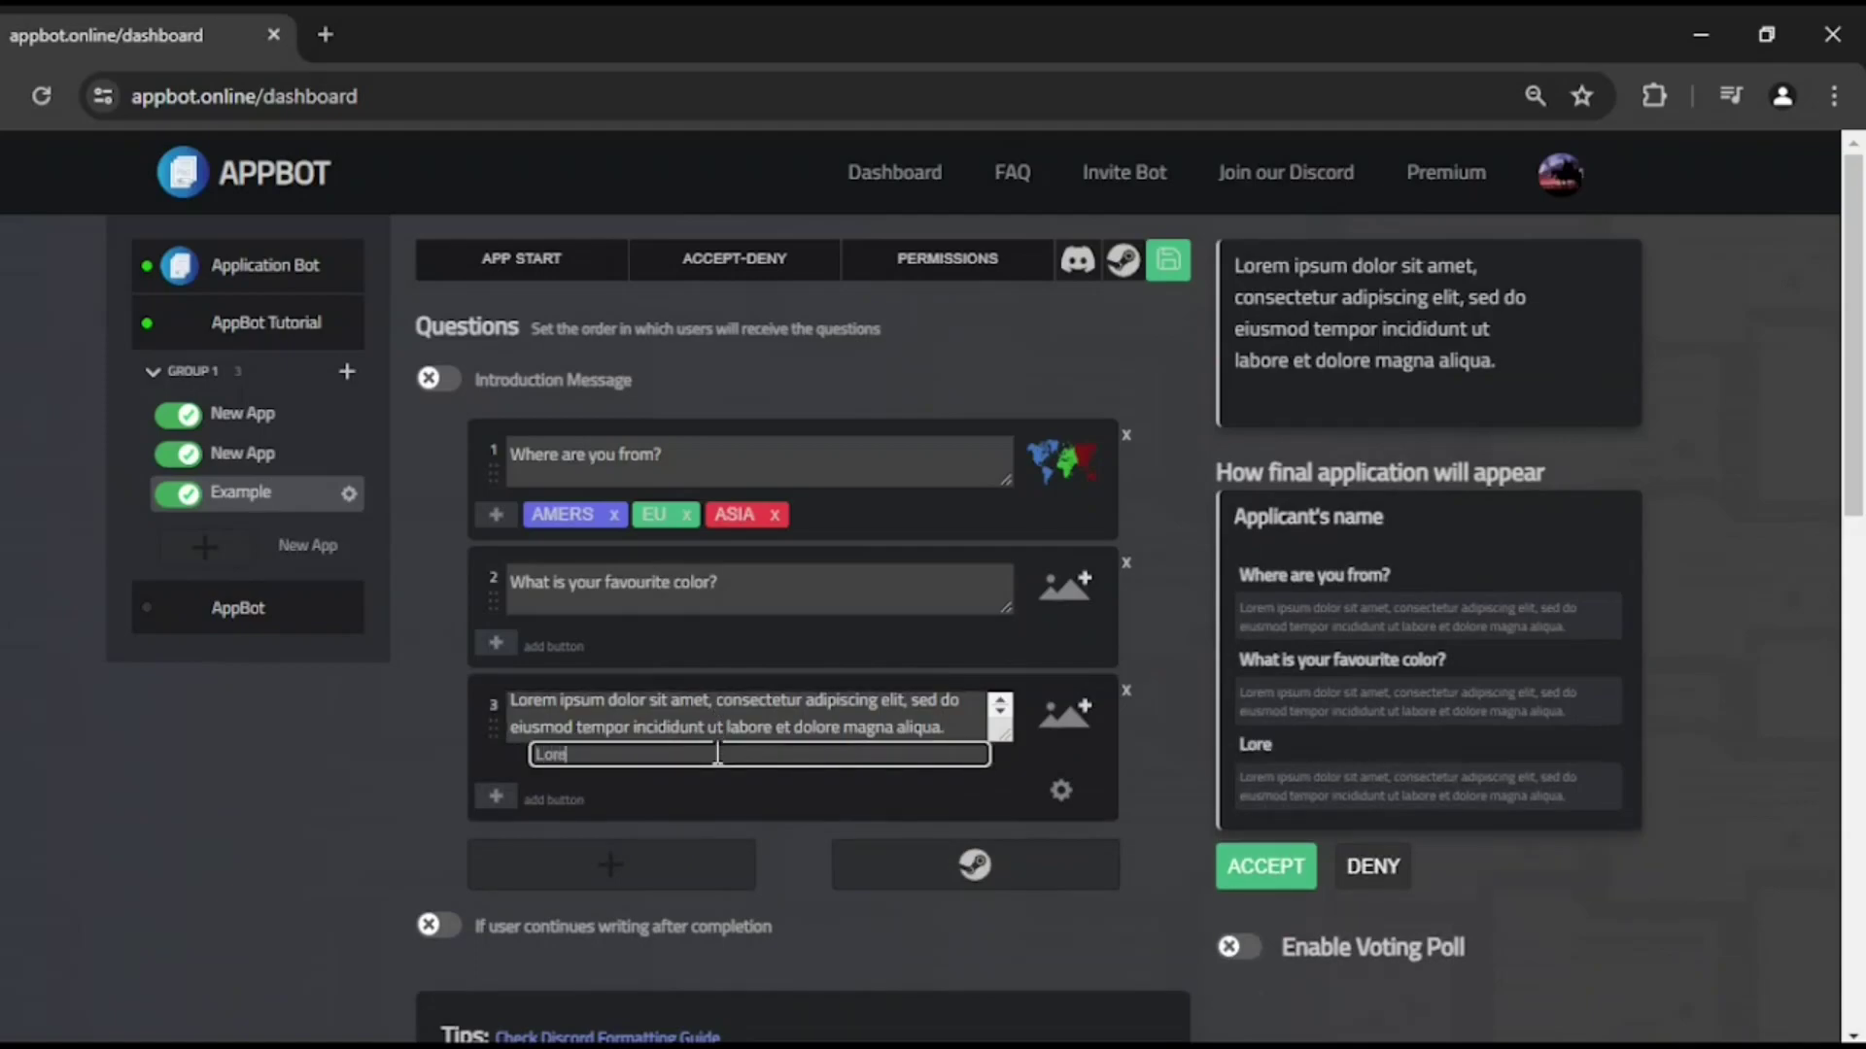
type("m Ipsum")
left_click(783, 925)
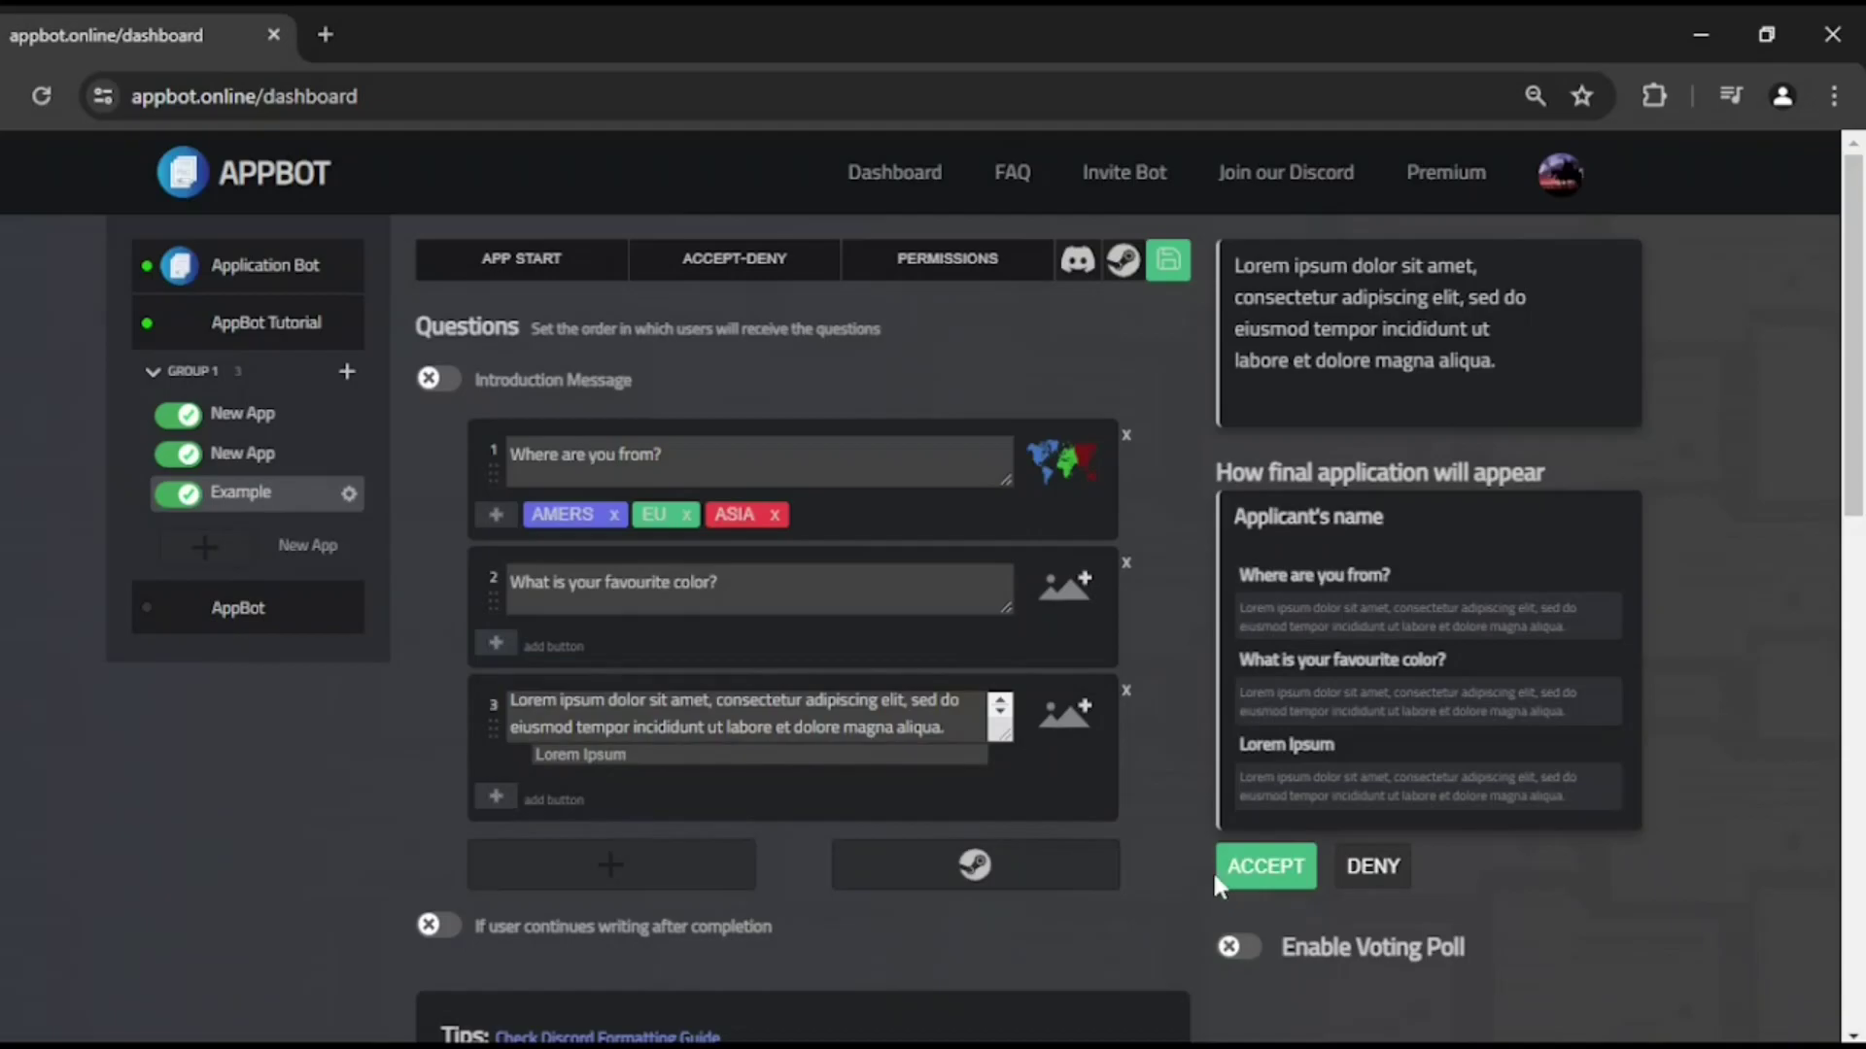
Set the accept comment placeholder to 'Why are you accepting?'.
left_click(1273, 872)
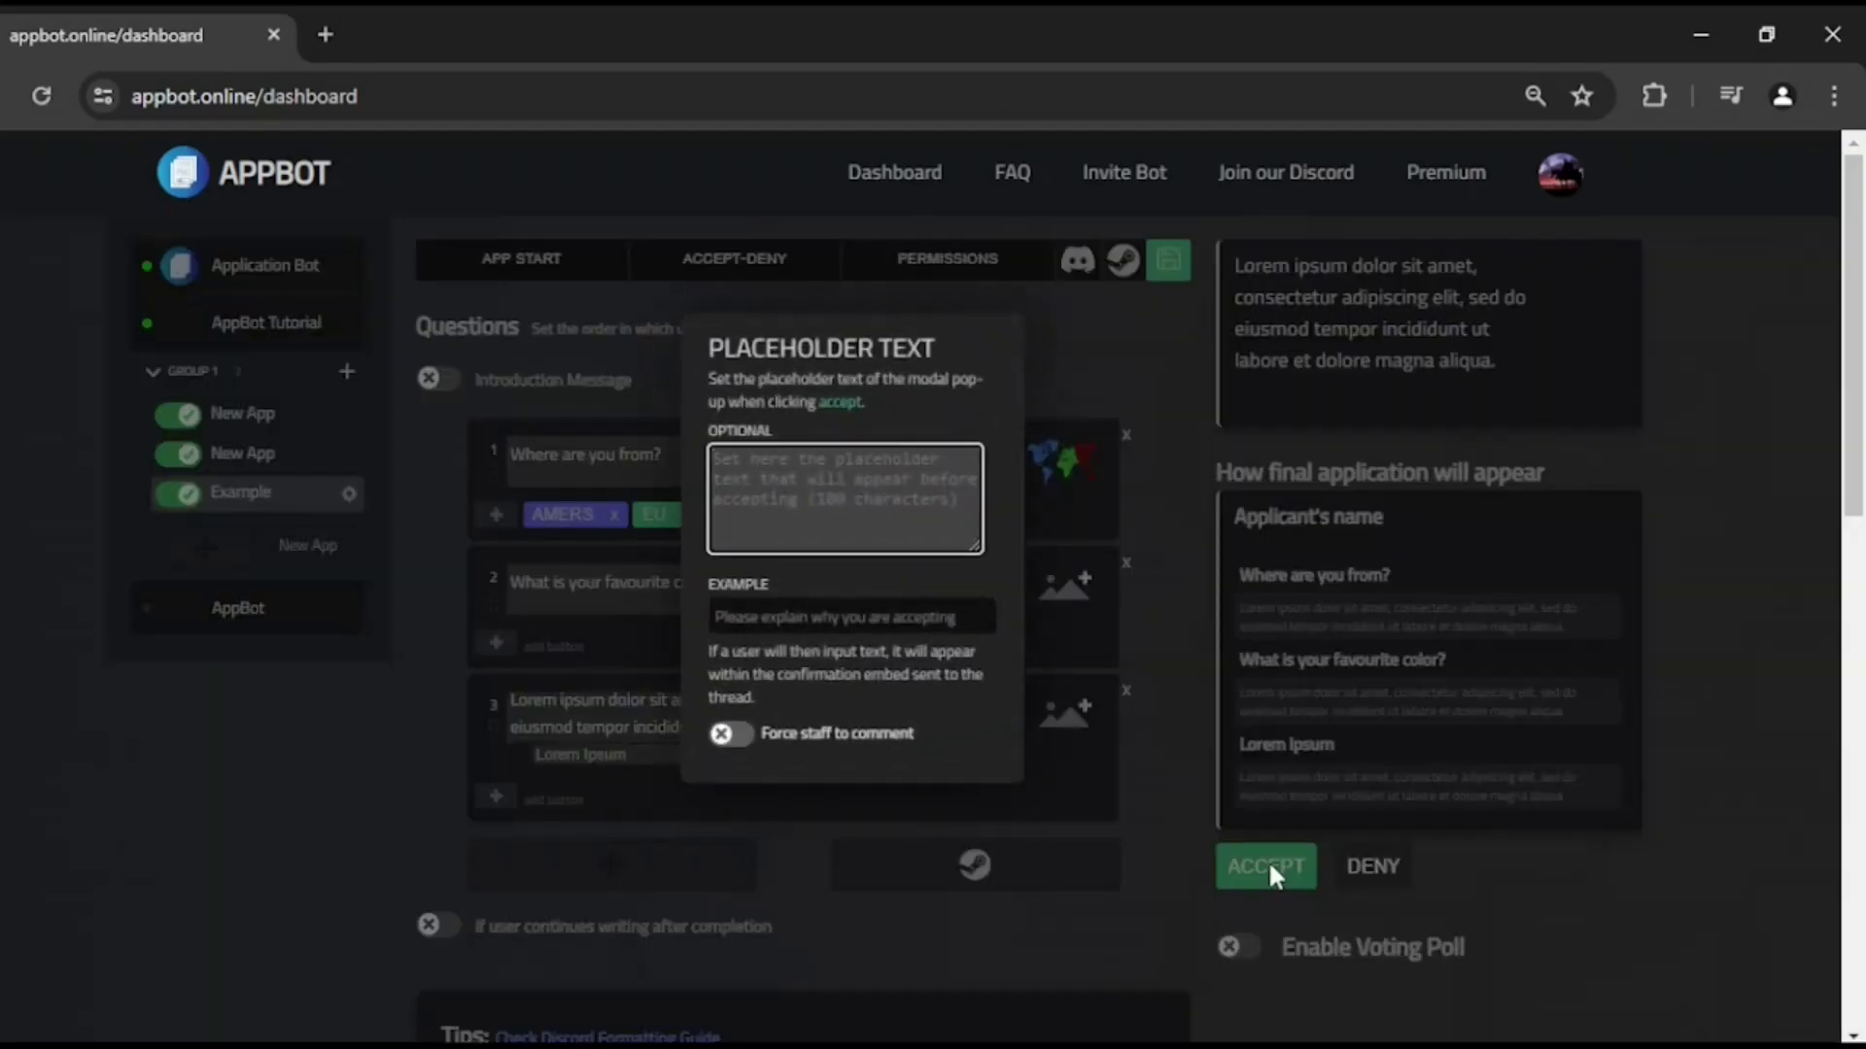
left_click(863, 499)
type("Why are you a")
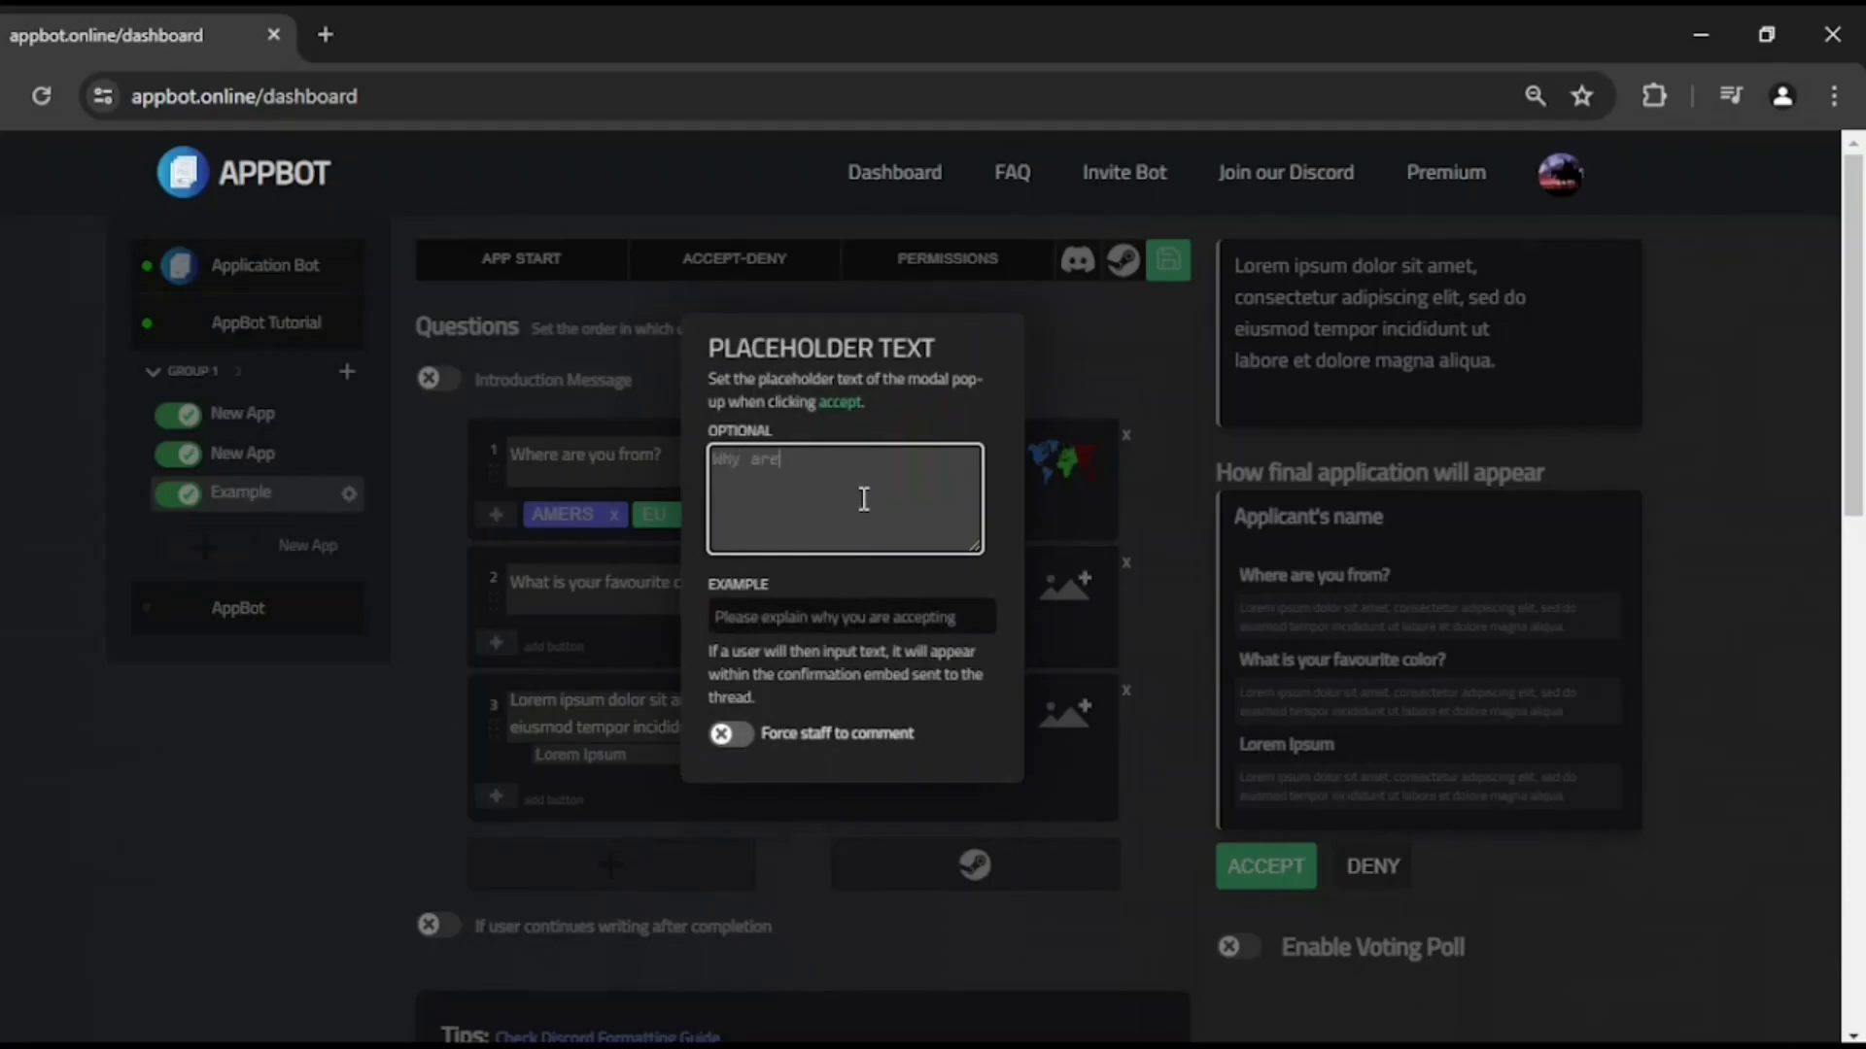
type("ccepting?")
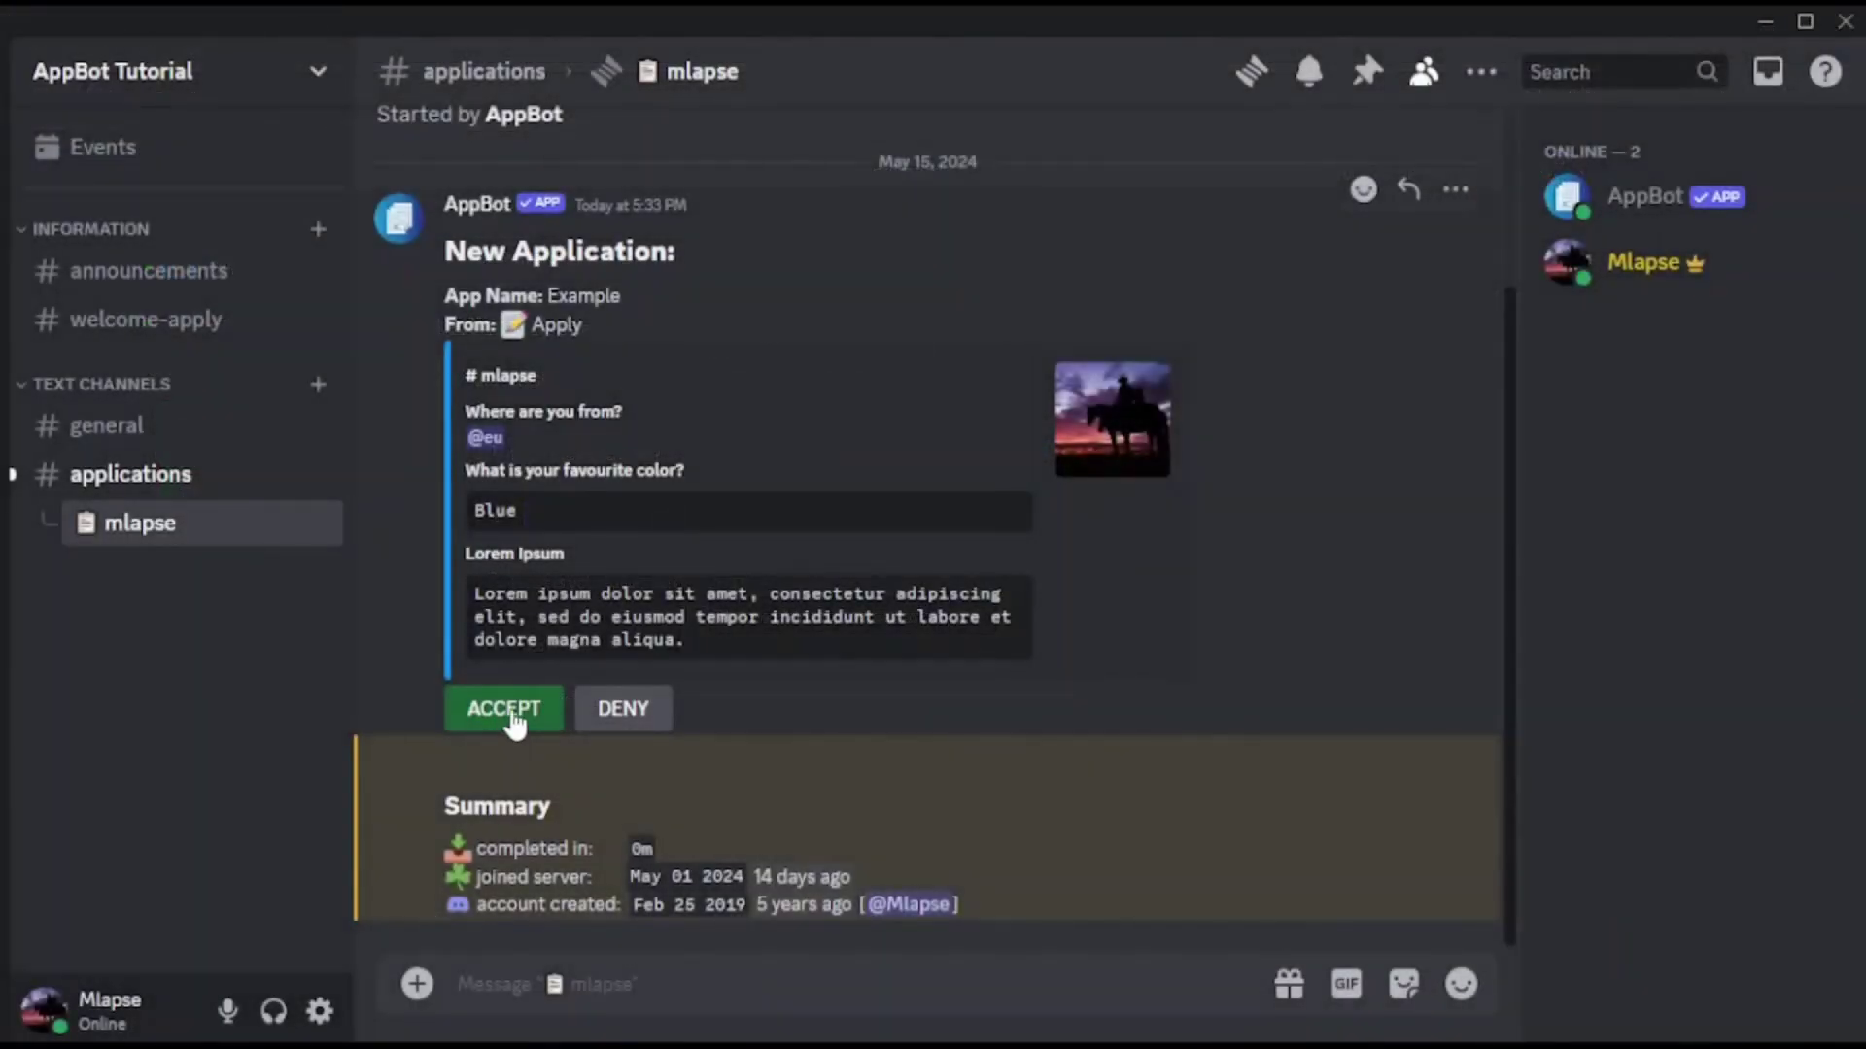
Accept the test application from its Discord thread, submitting the comment 'Correct answers'.
left_click(510, 708)
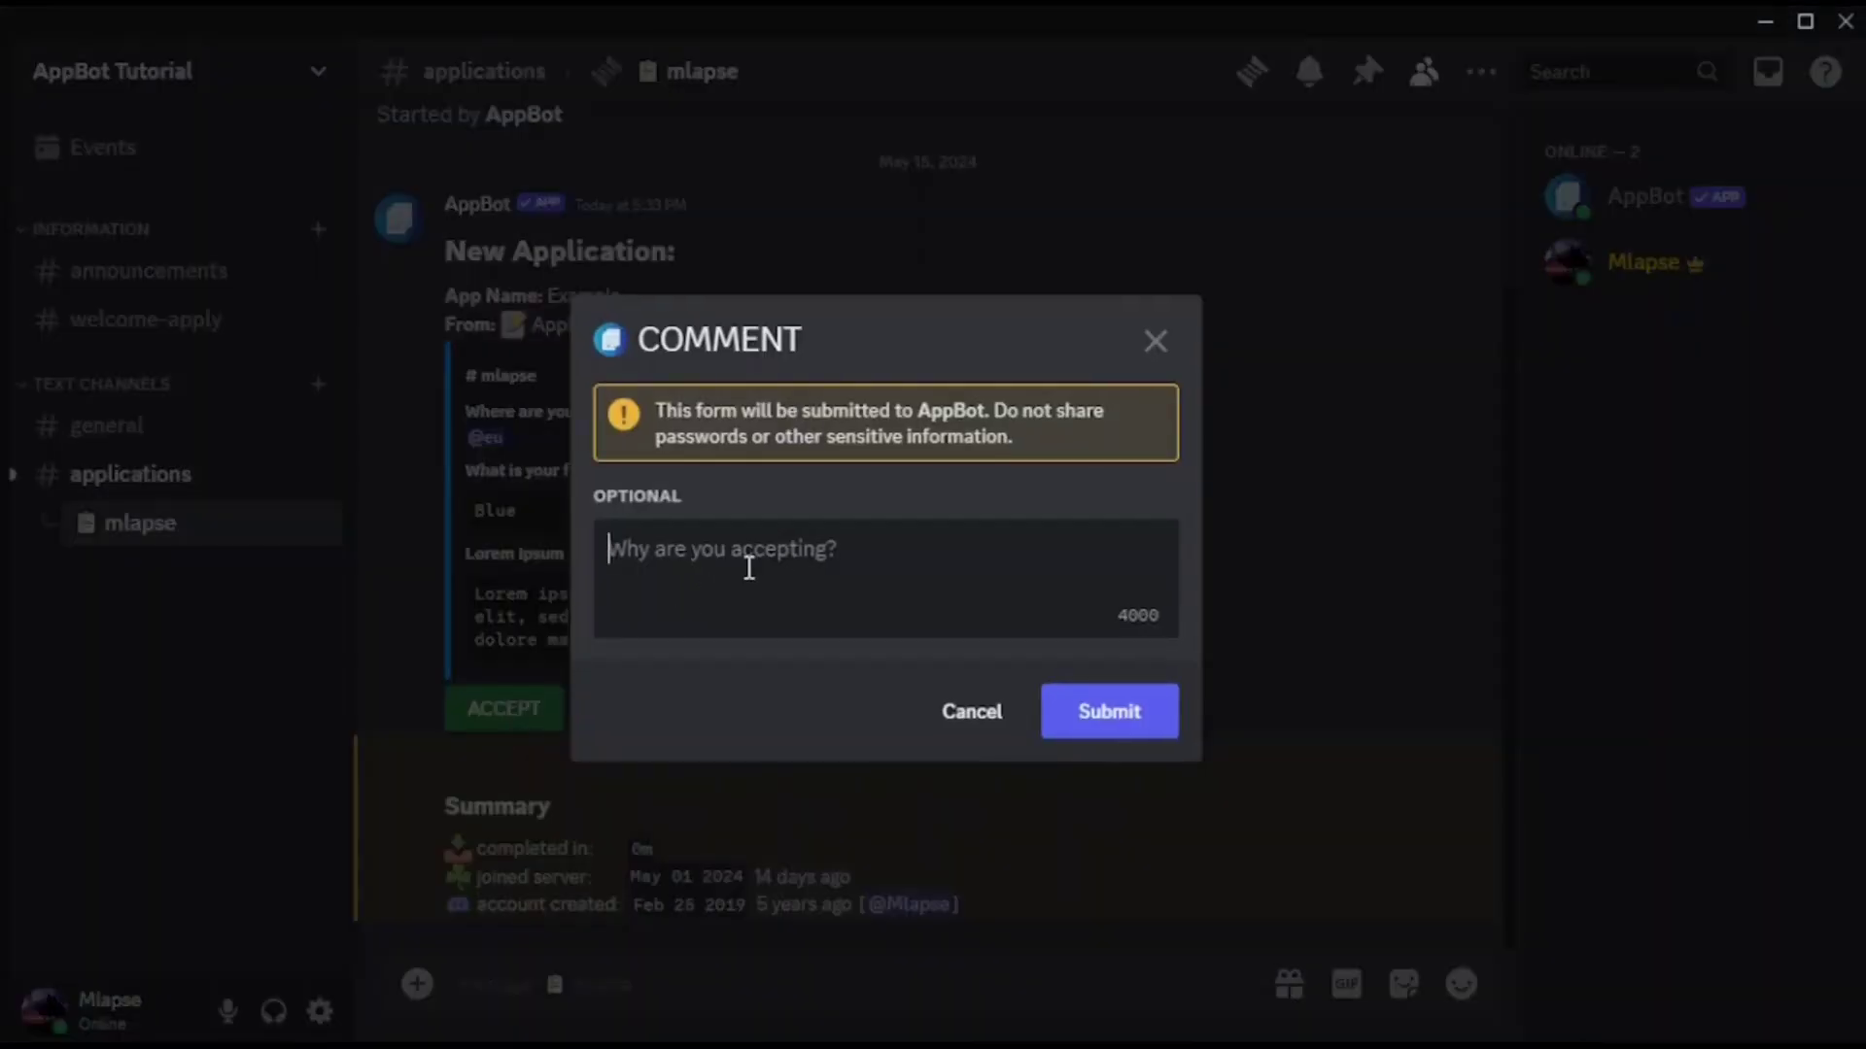
type("qorrect an")
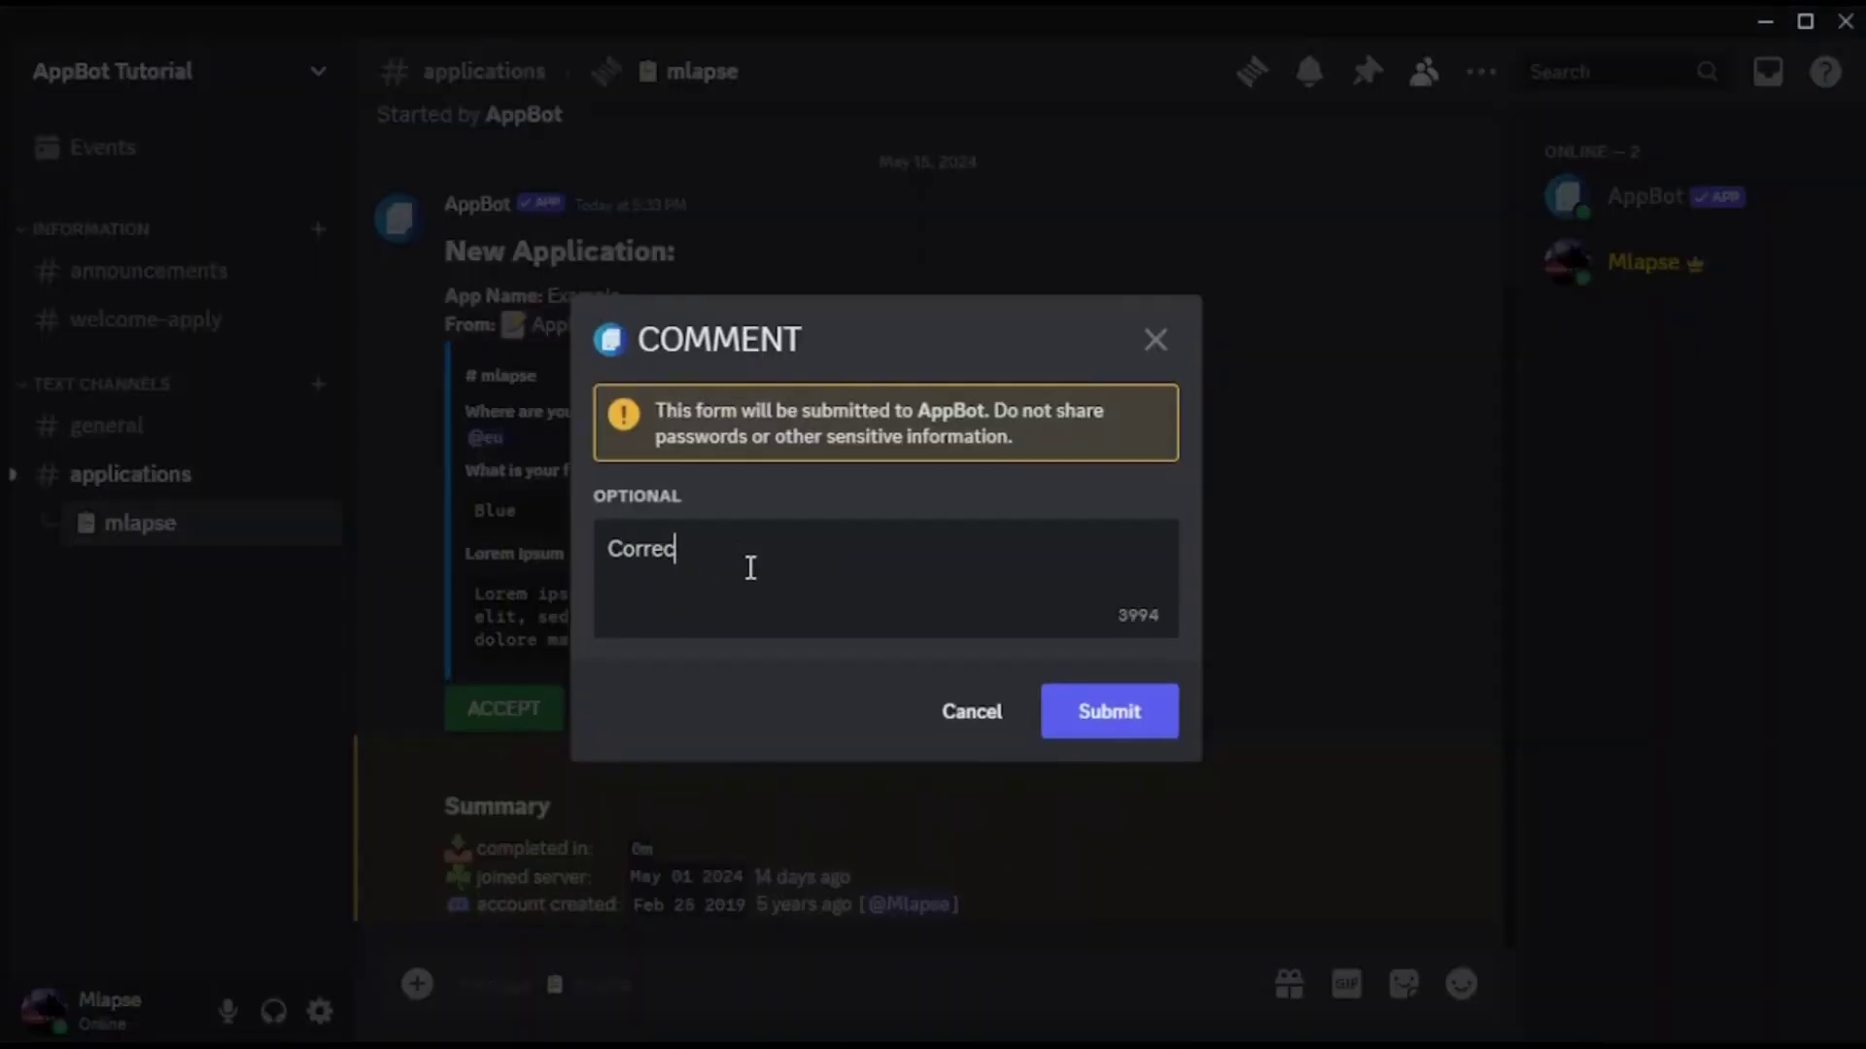
type("swers")
left_click(1066, 688)
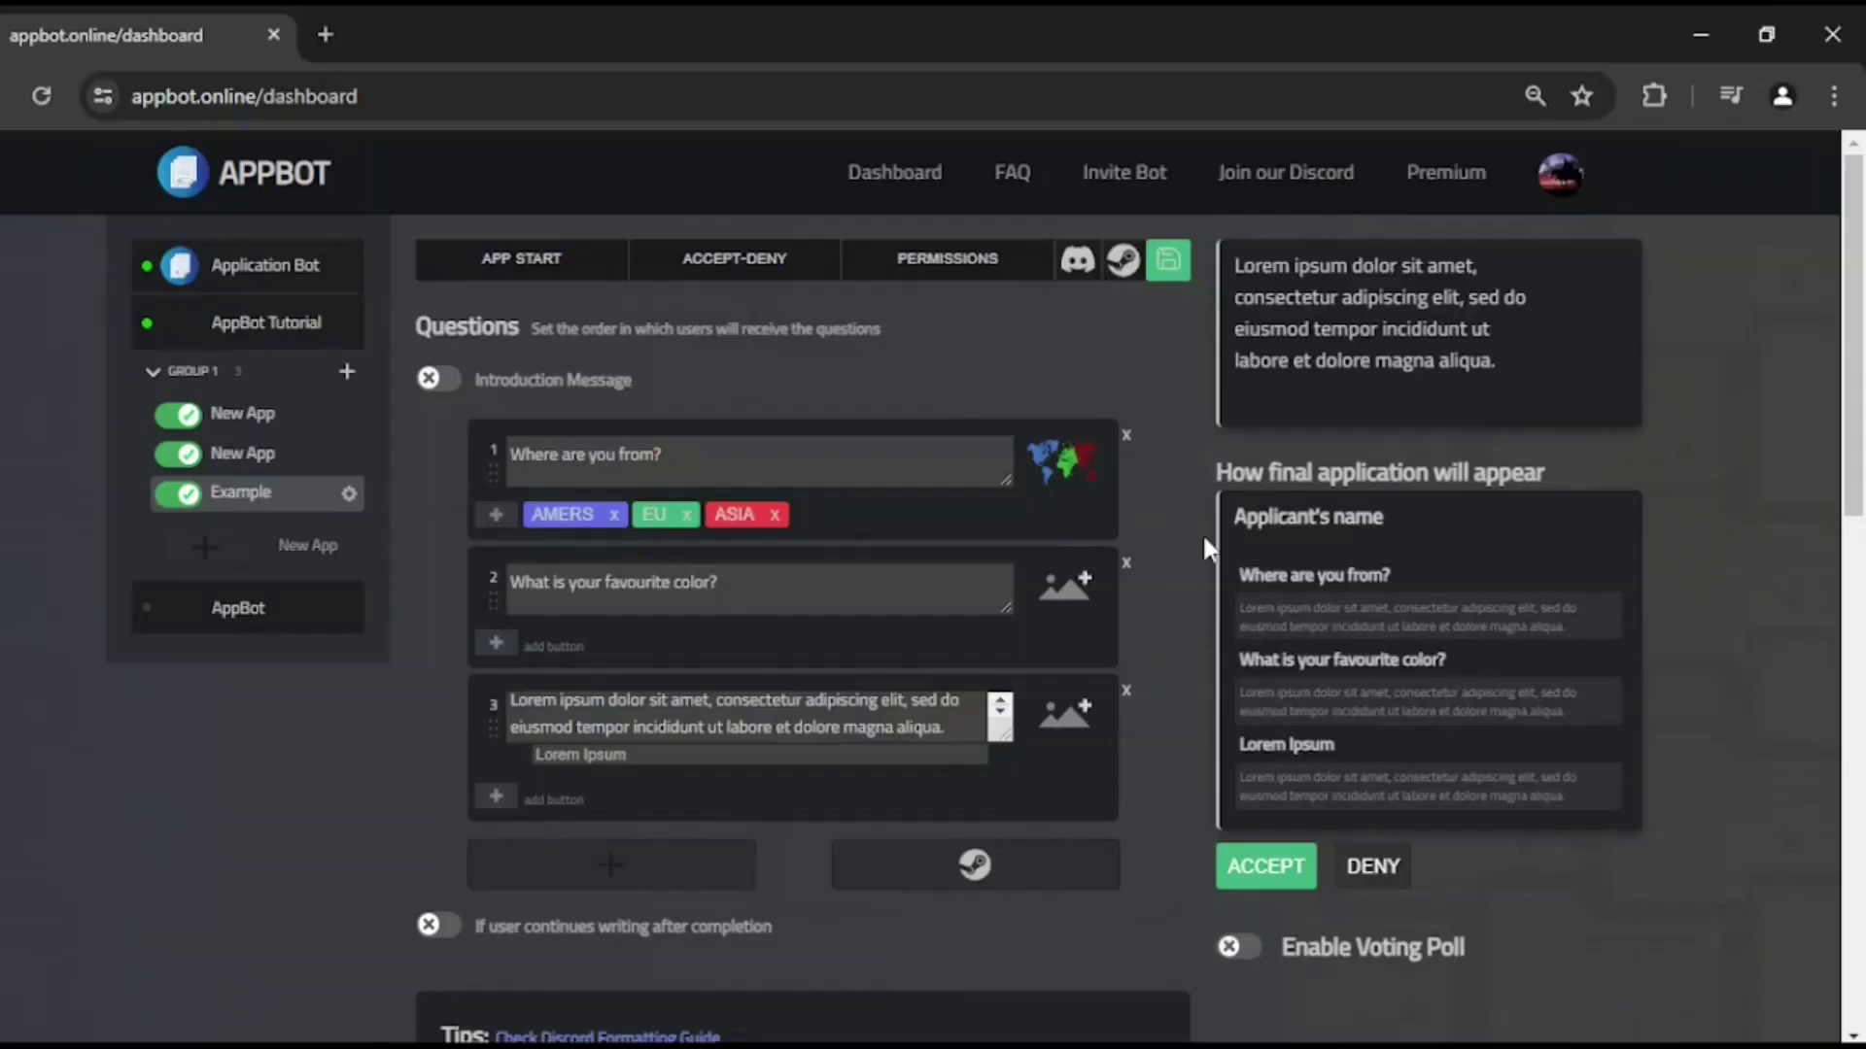
Turn on the voting poll and let only the Mods role accept or deny applications.
scroll(1203, 533, "down", 2)
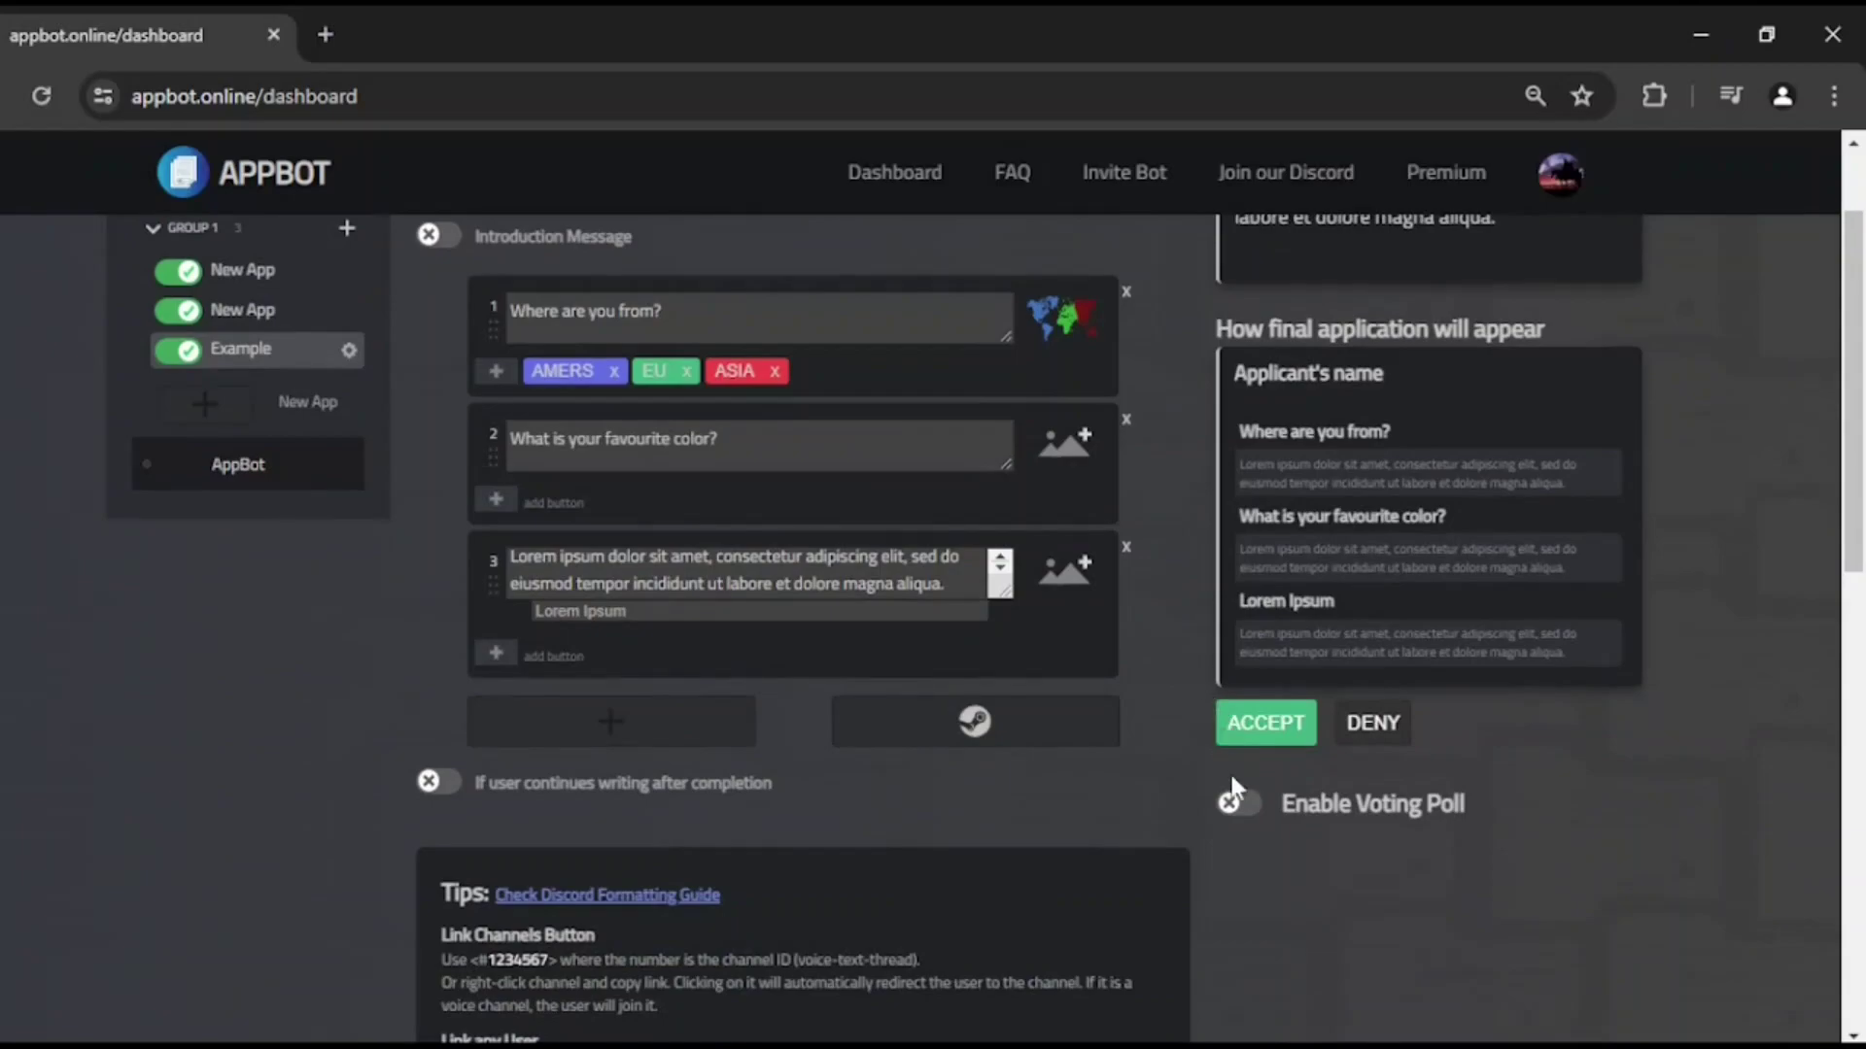
left_click(1234, 804)
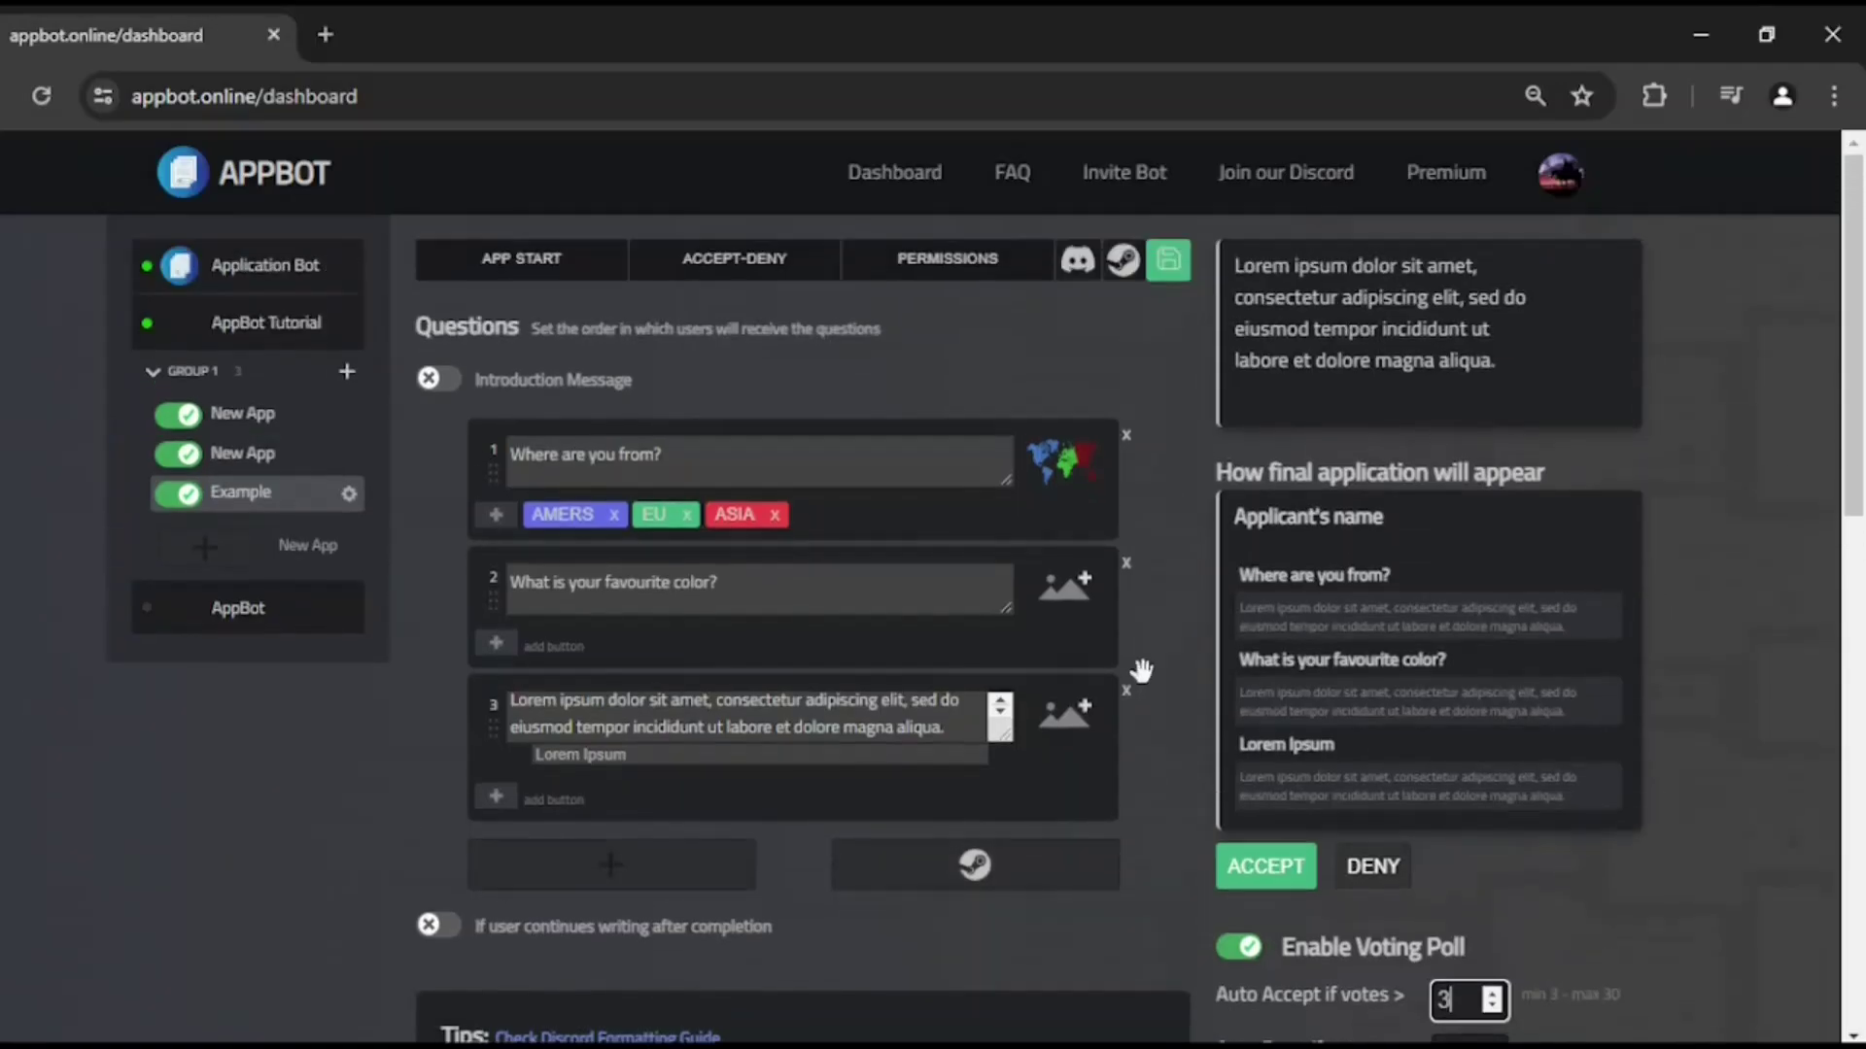
left_click(959, 249)
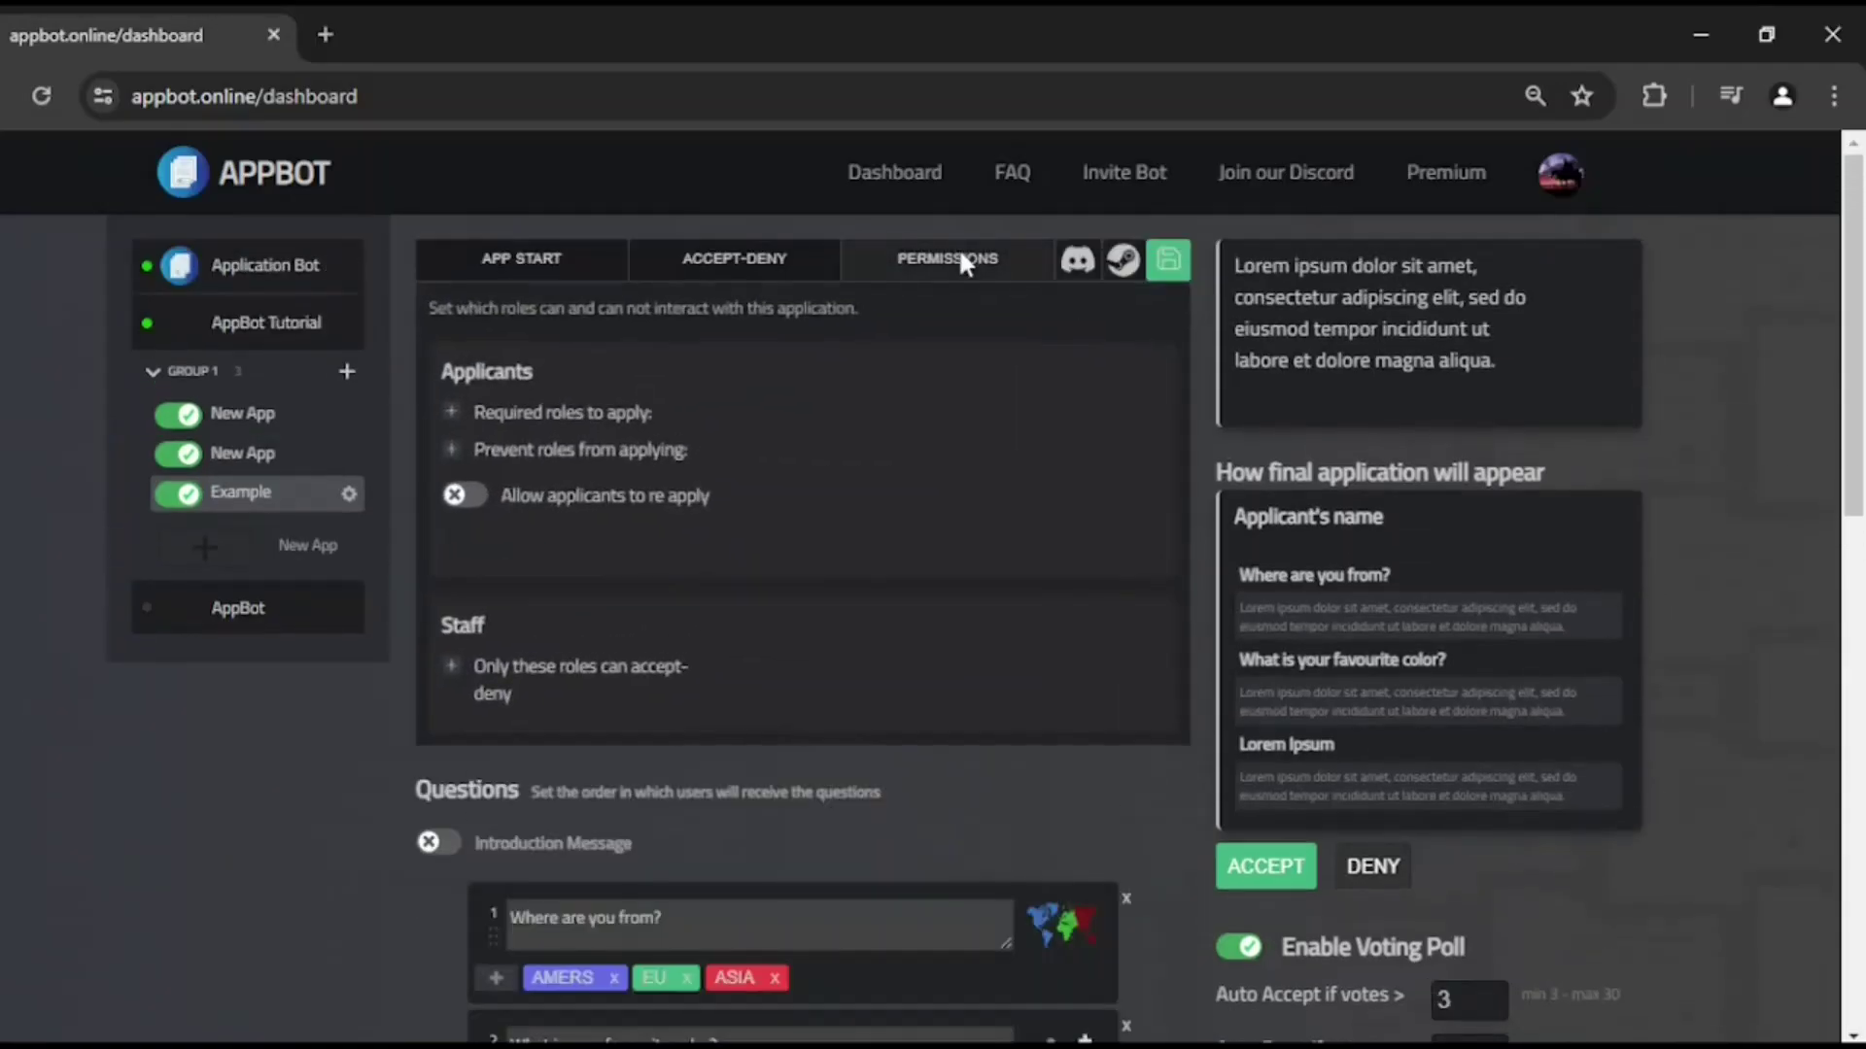
left_click(453, 667)
left_click(530, 484)
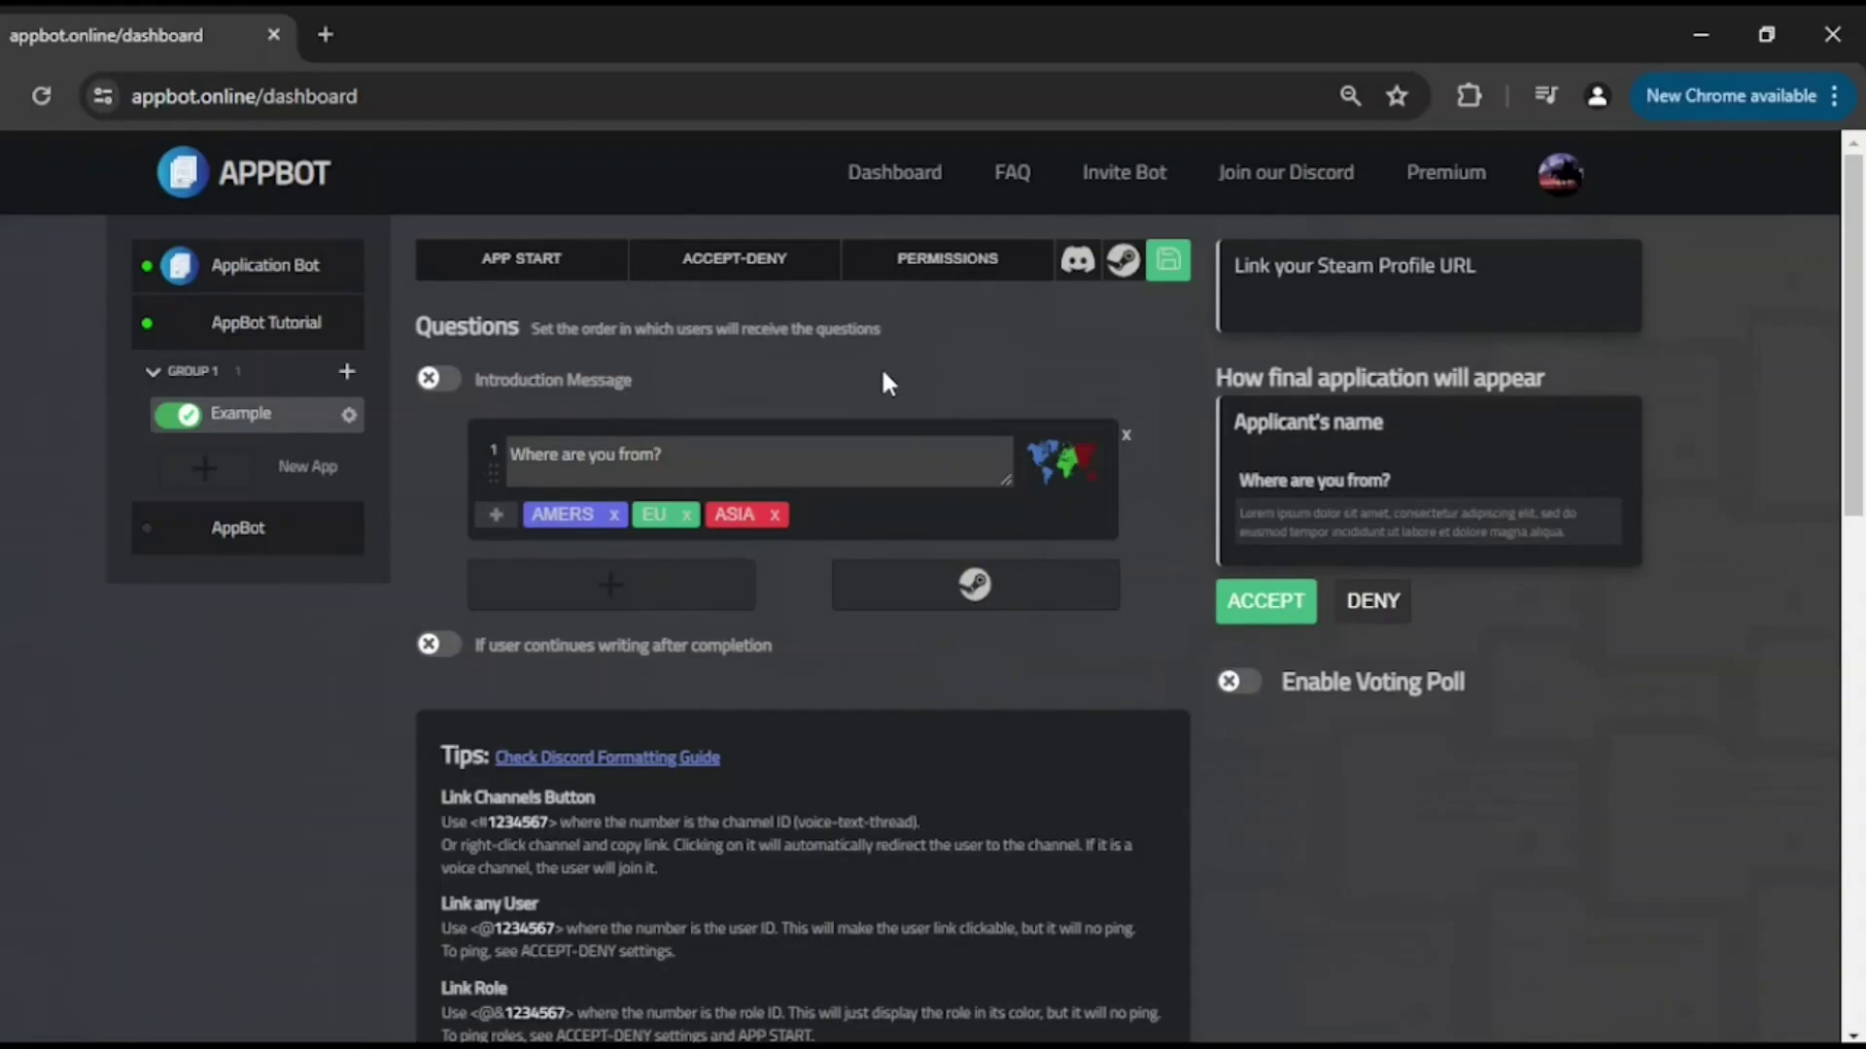
Enable Discord verification with the copied server ID required, then submit the application to authorize.
left_click(1069, 277)
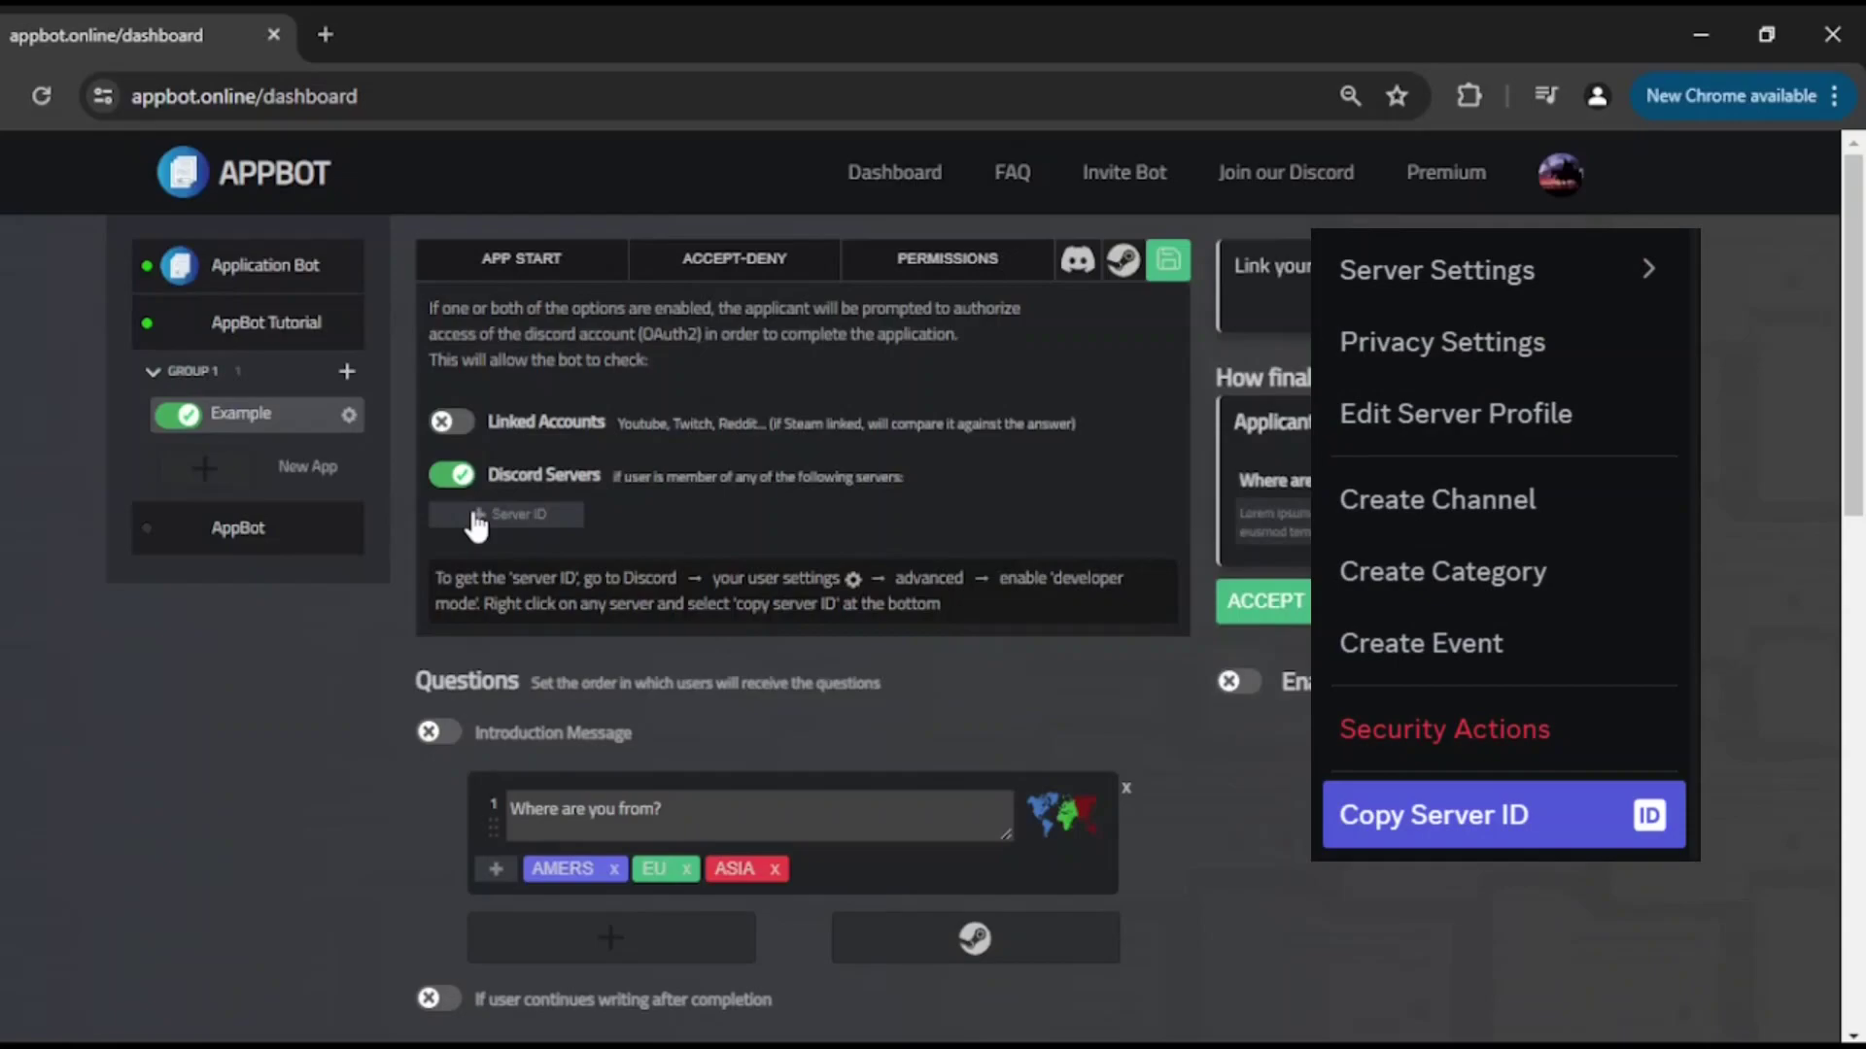
left_click(506, 514)
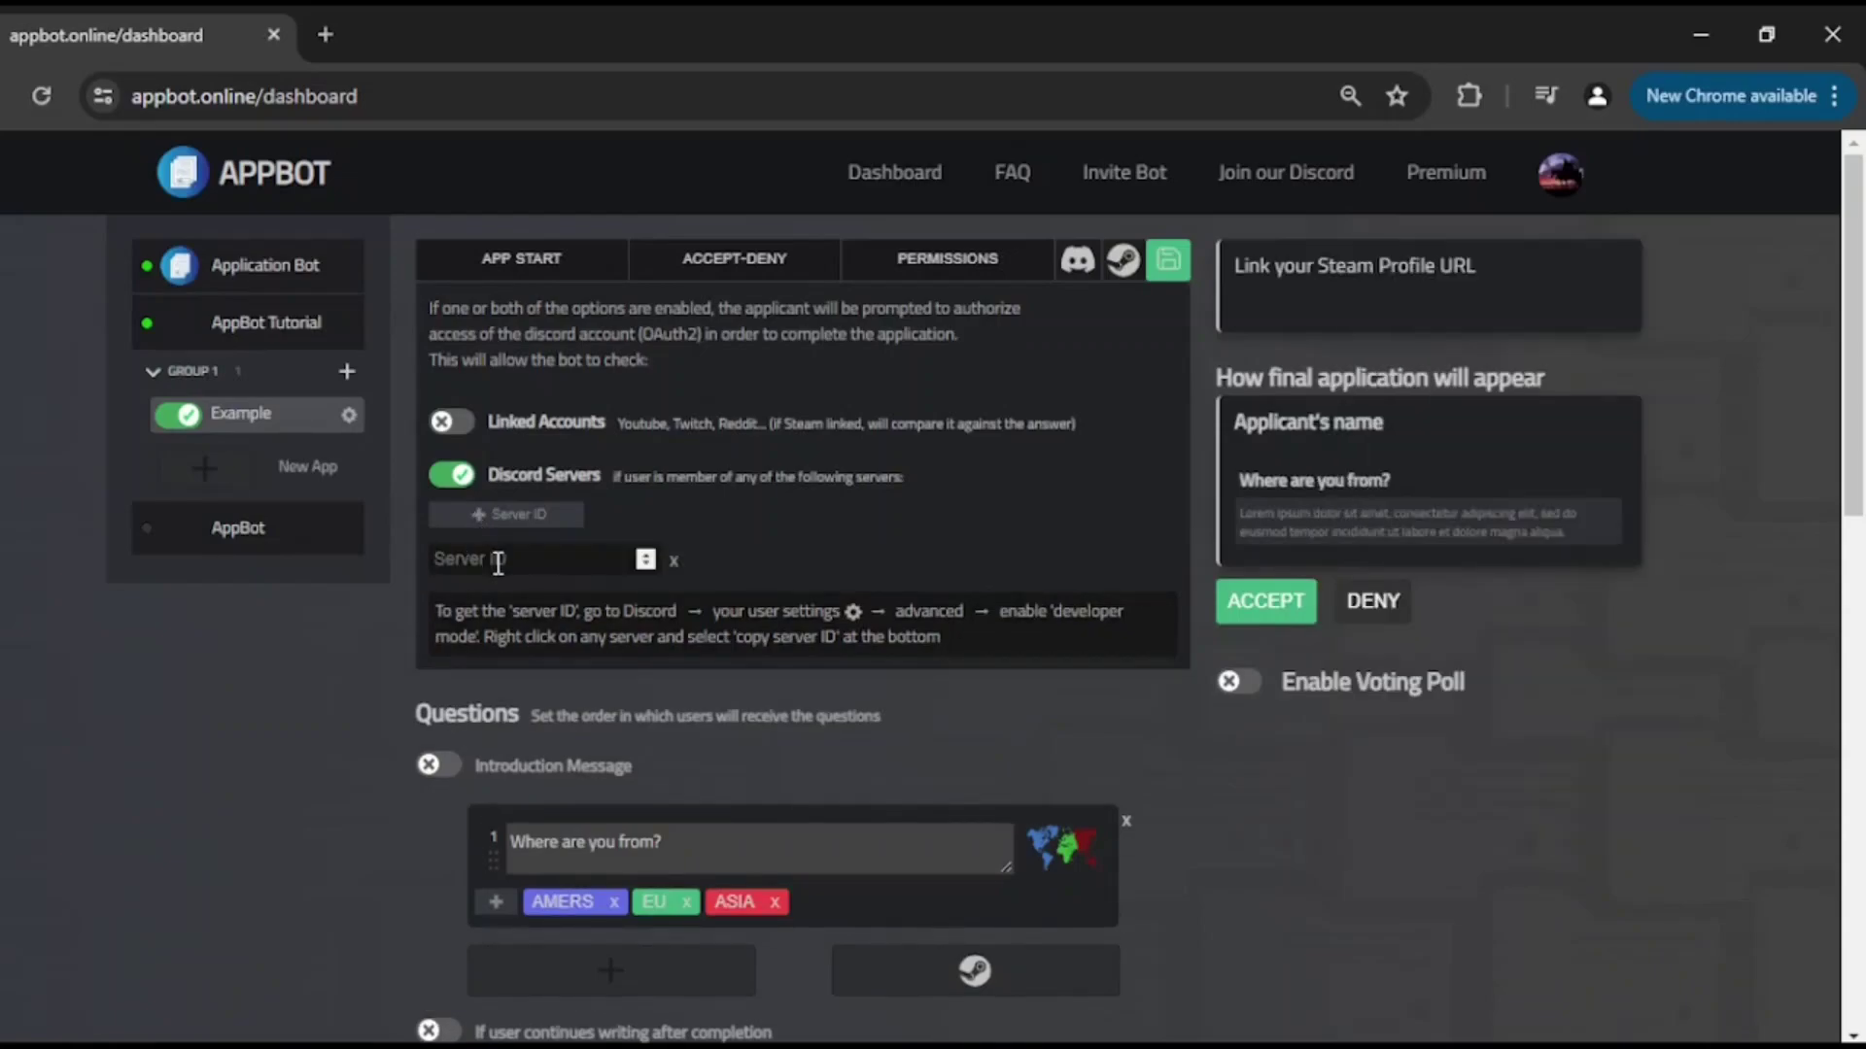
left_click(498, 562)
key("ctrl+v")
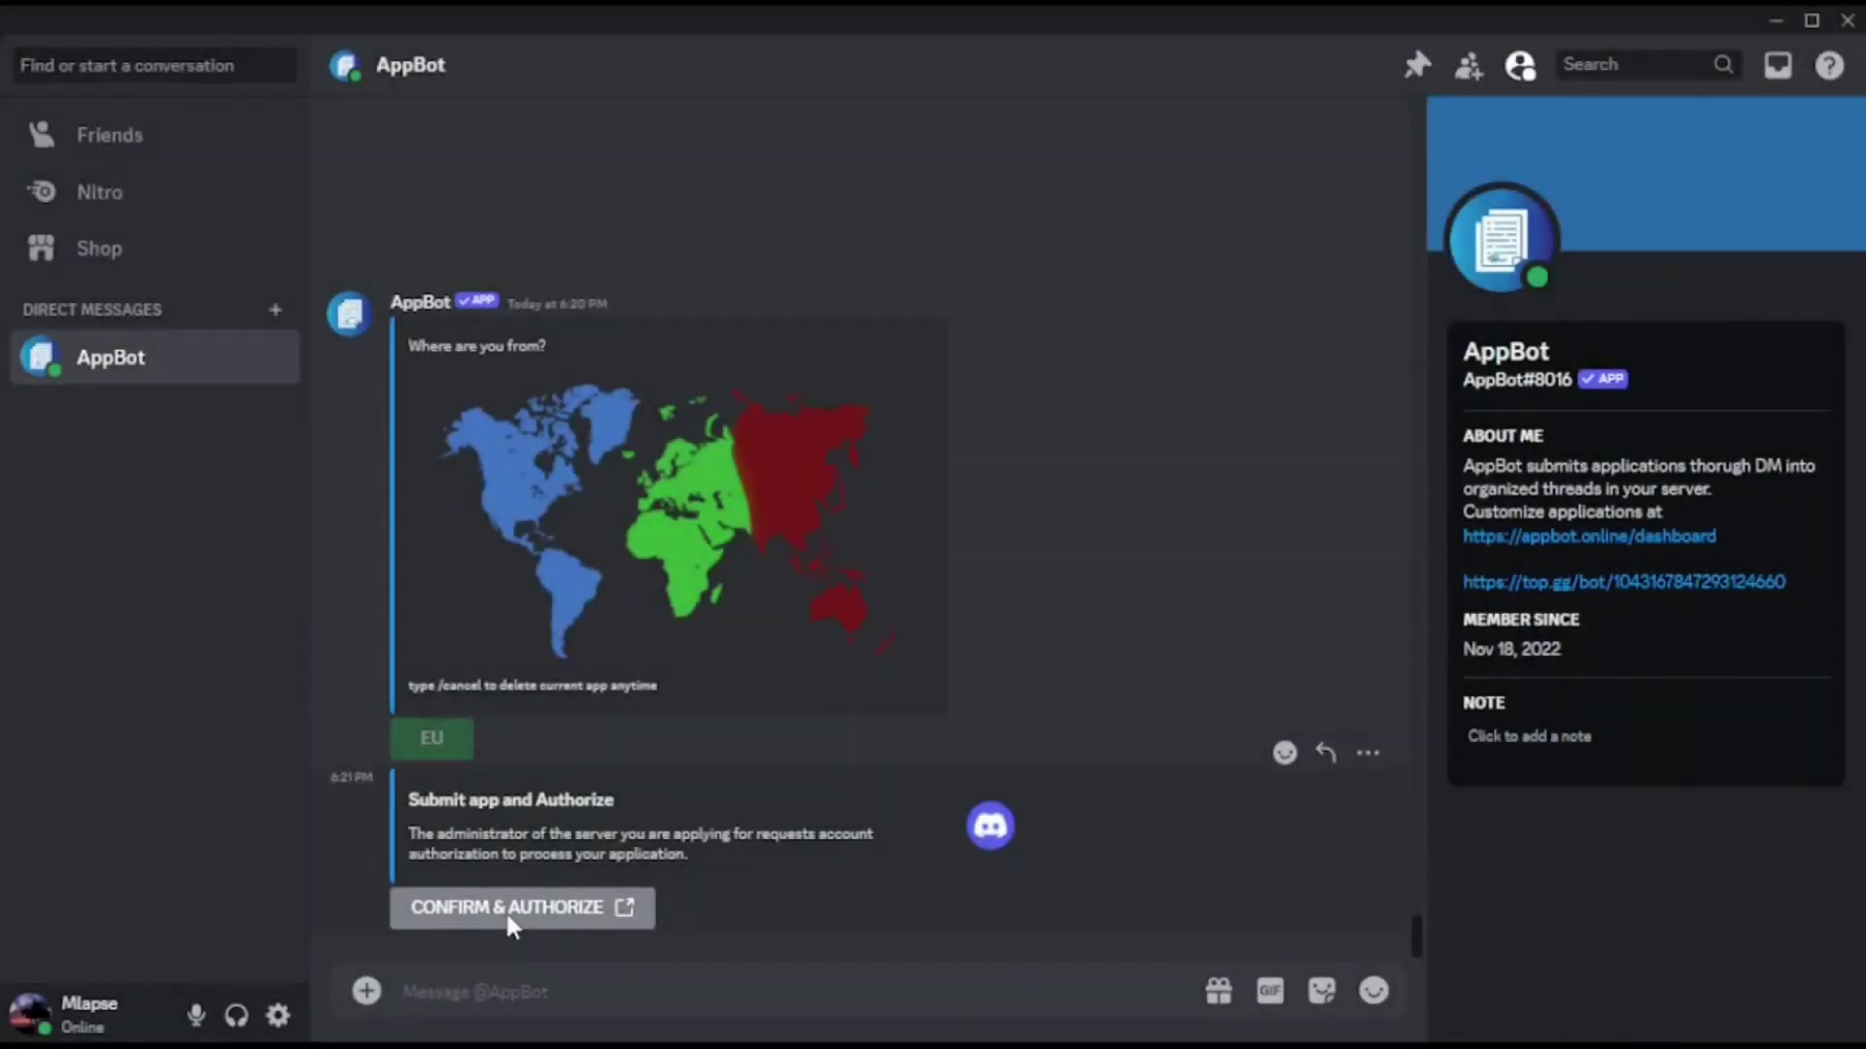
left_click(505, 909)
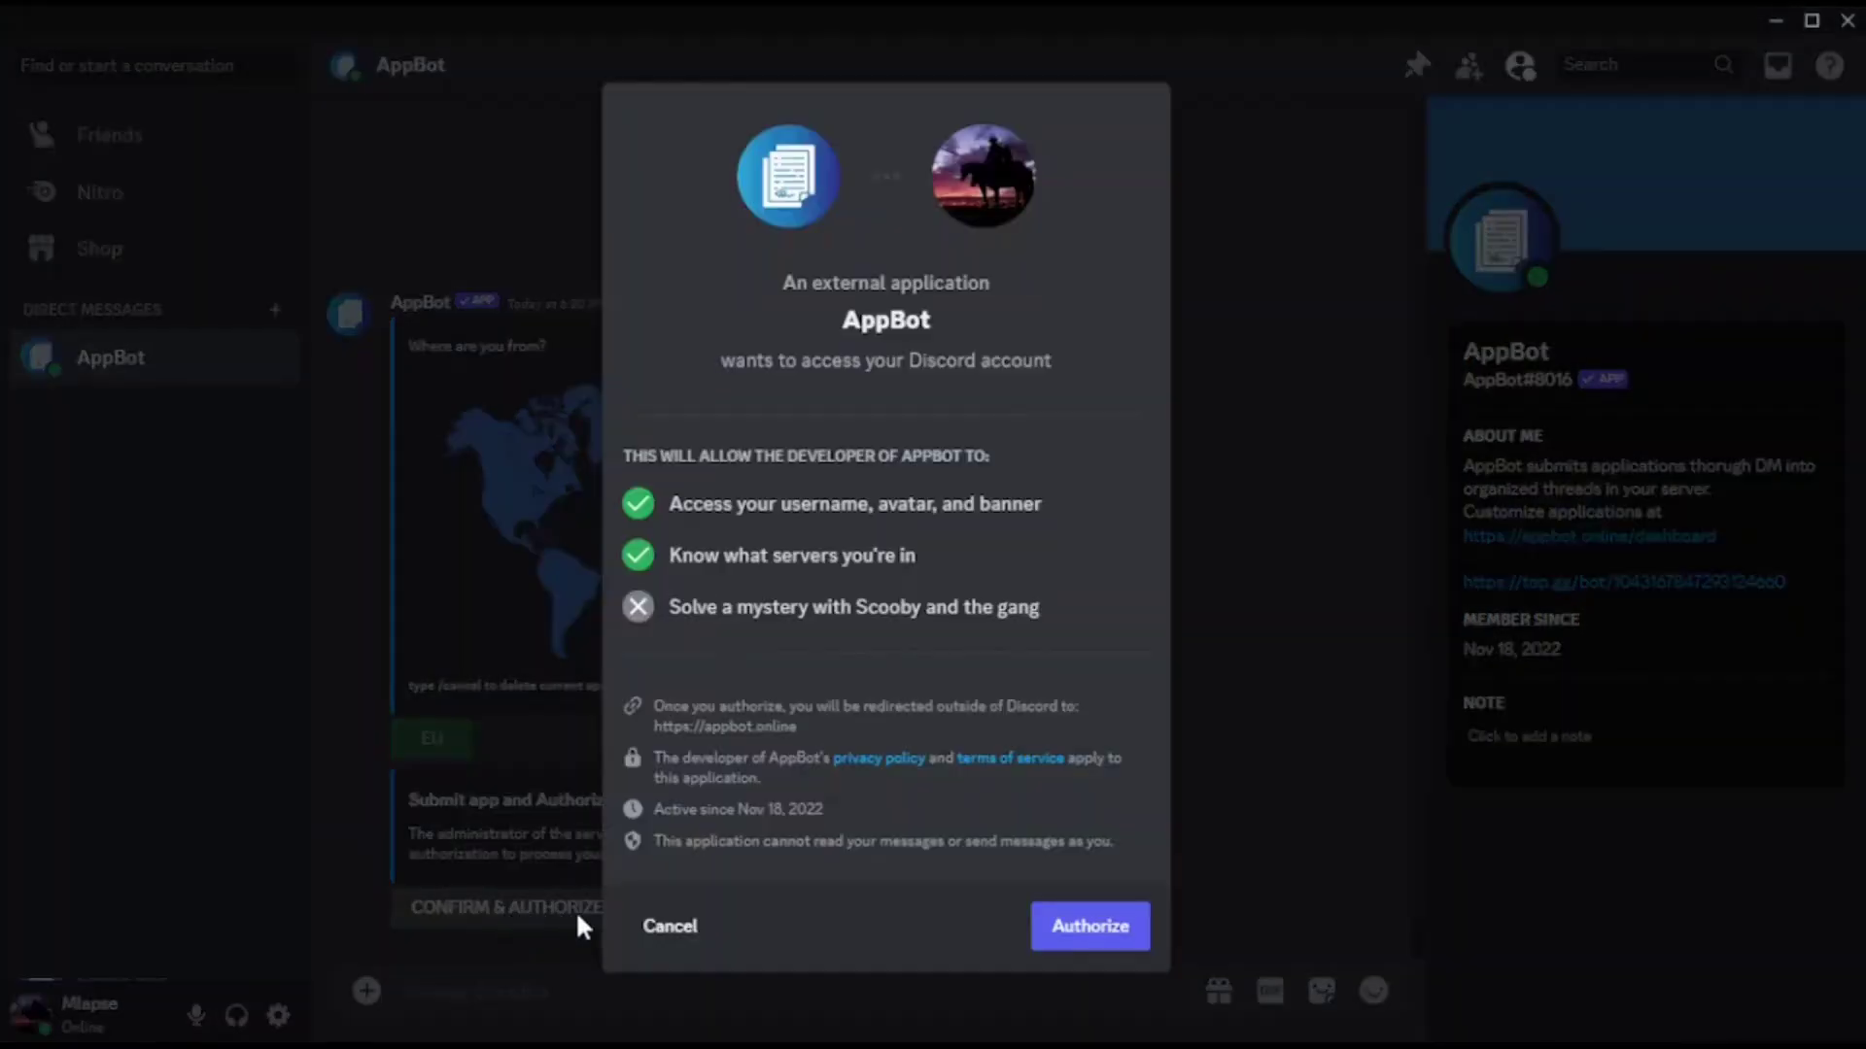
Authorize AppBot on the Discord account and open the new thread under #applications.
left_click(1086, 938)
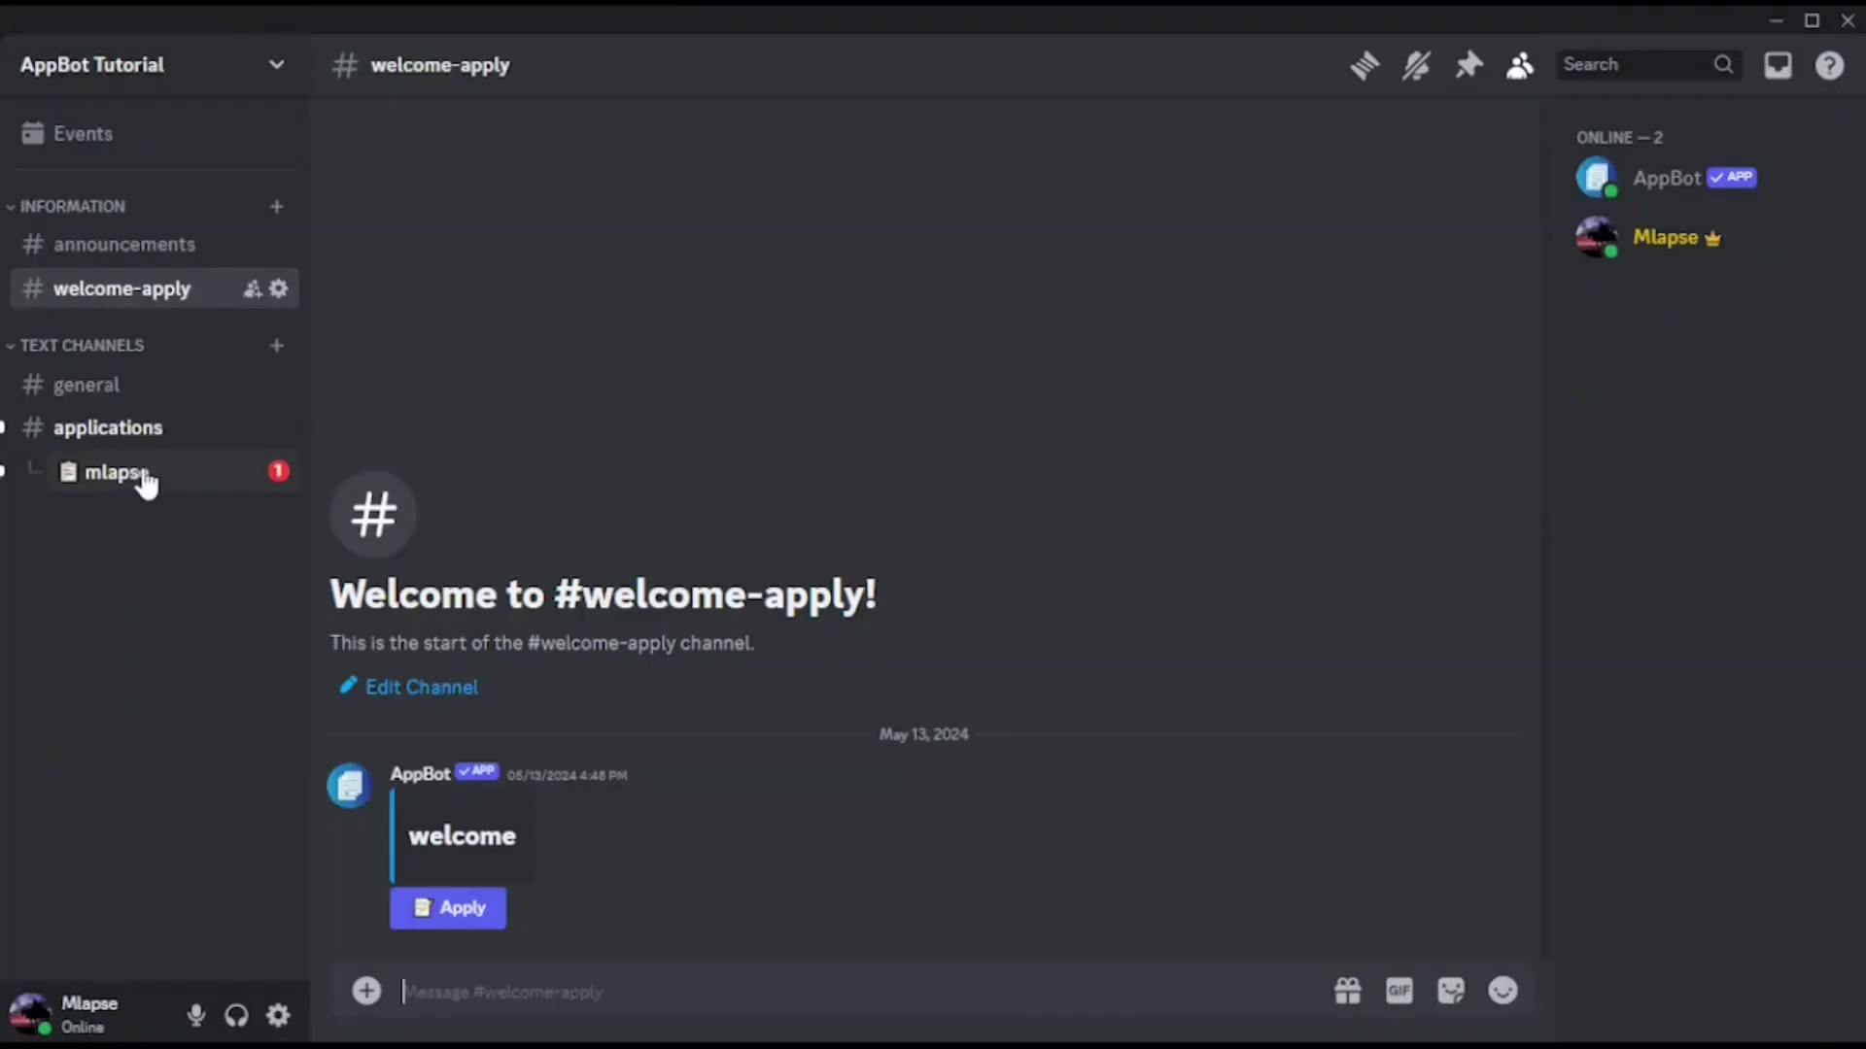
left_click(191, 481)
scroll(1047, 744, "down", 2)
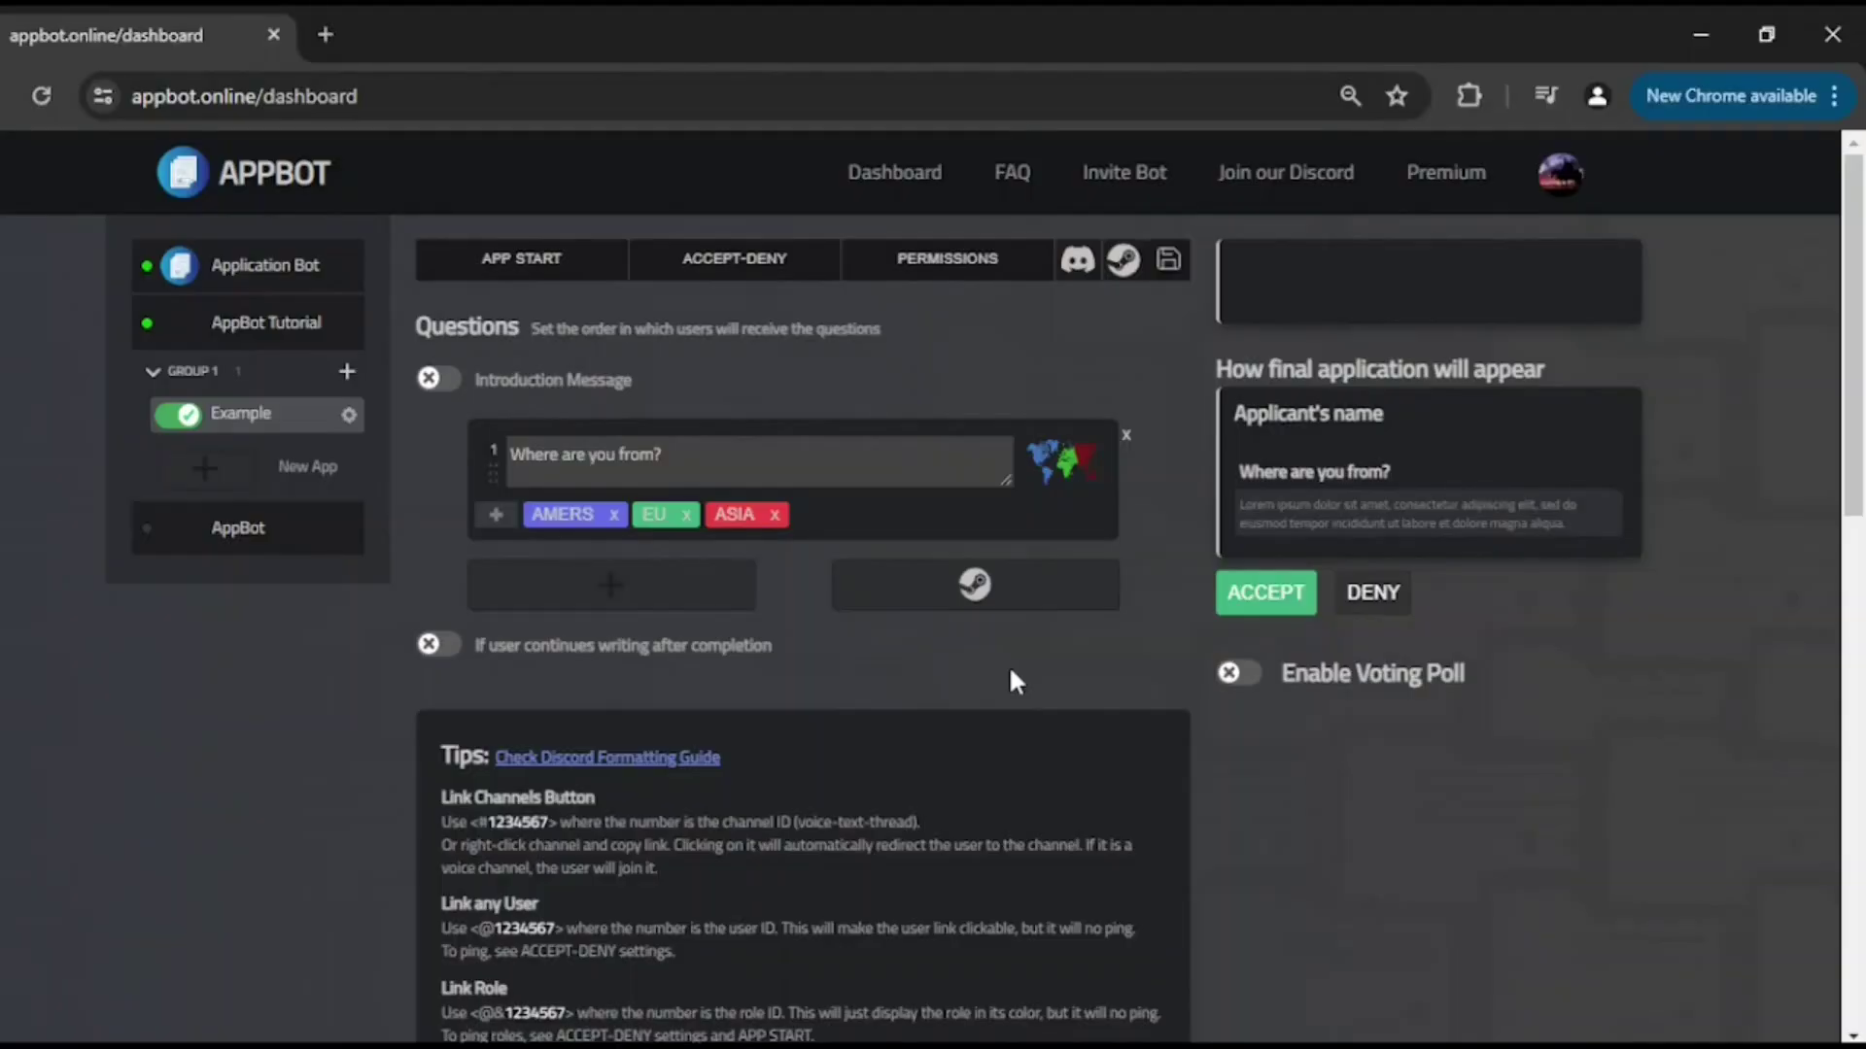
Add a Steam profile question with Microsoft Flight Simulator and Grand Theft Auto V as games.
left_click(1003, 586)
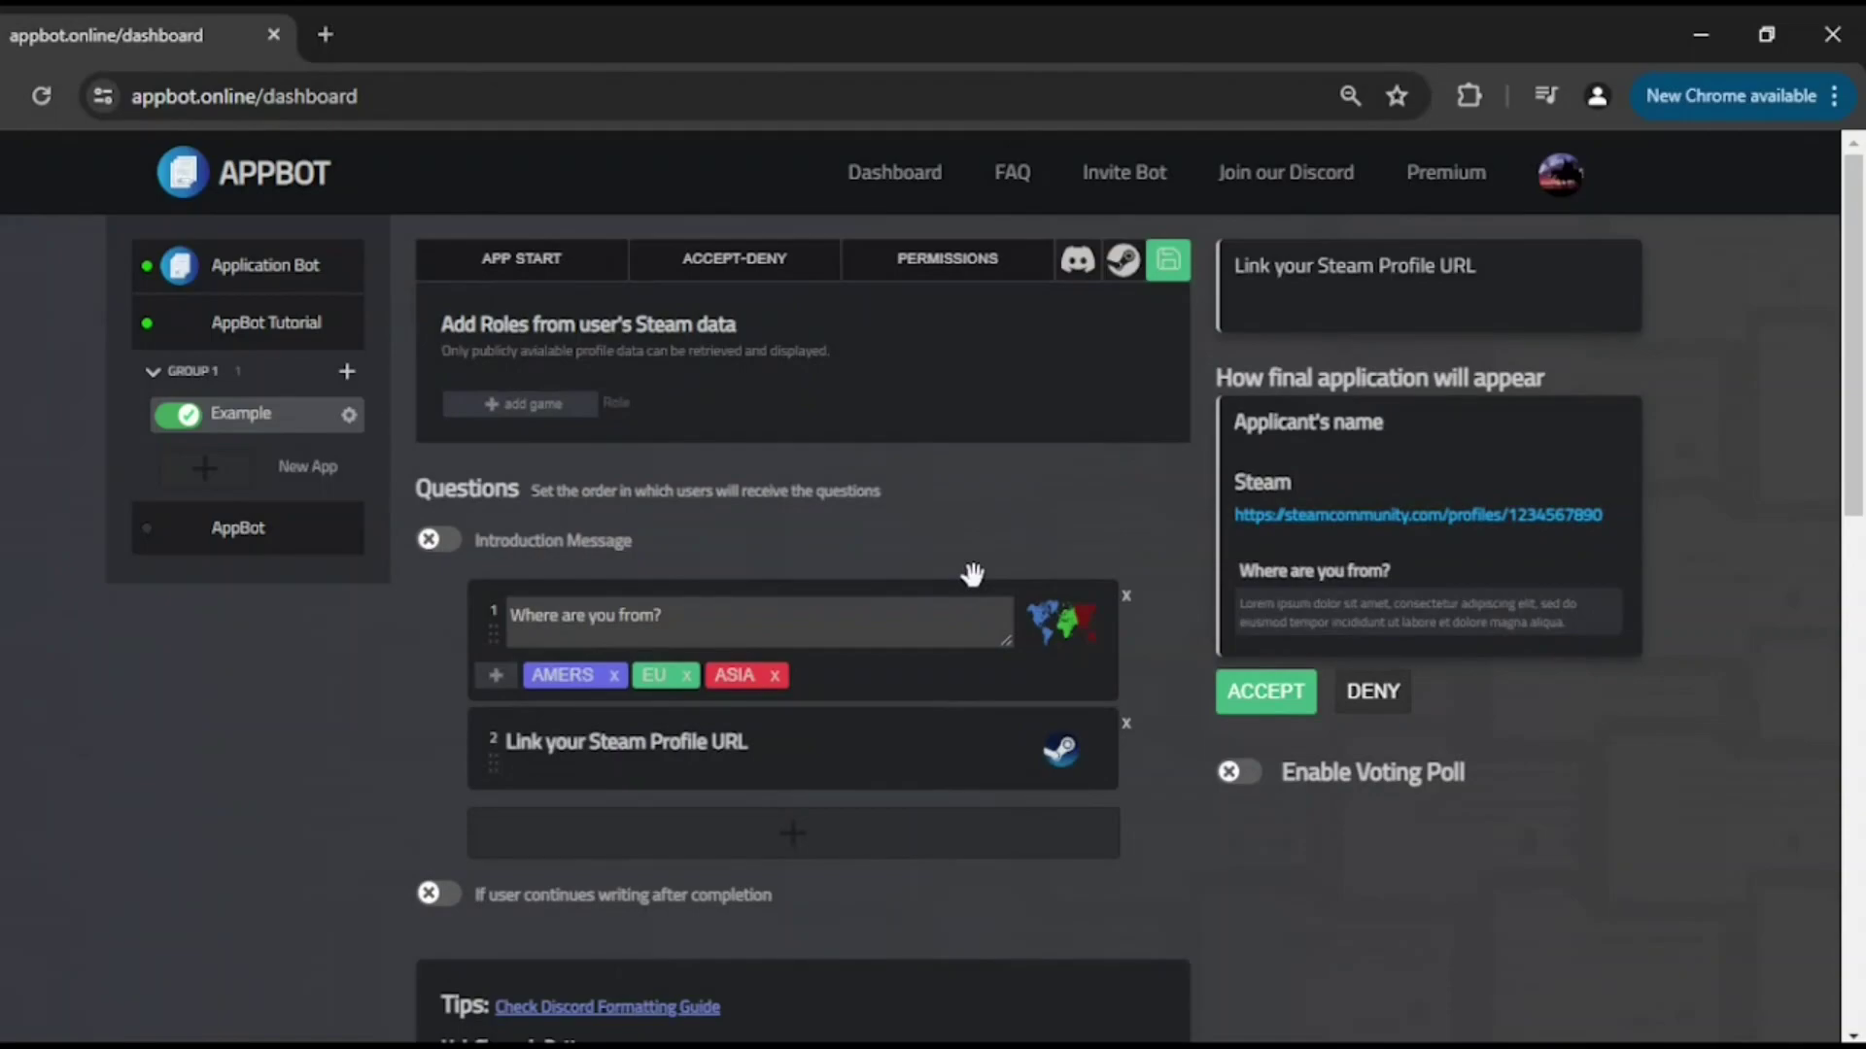
left_click(562, 414)
type("fli")
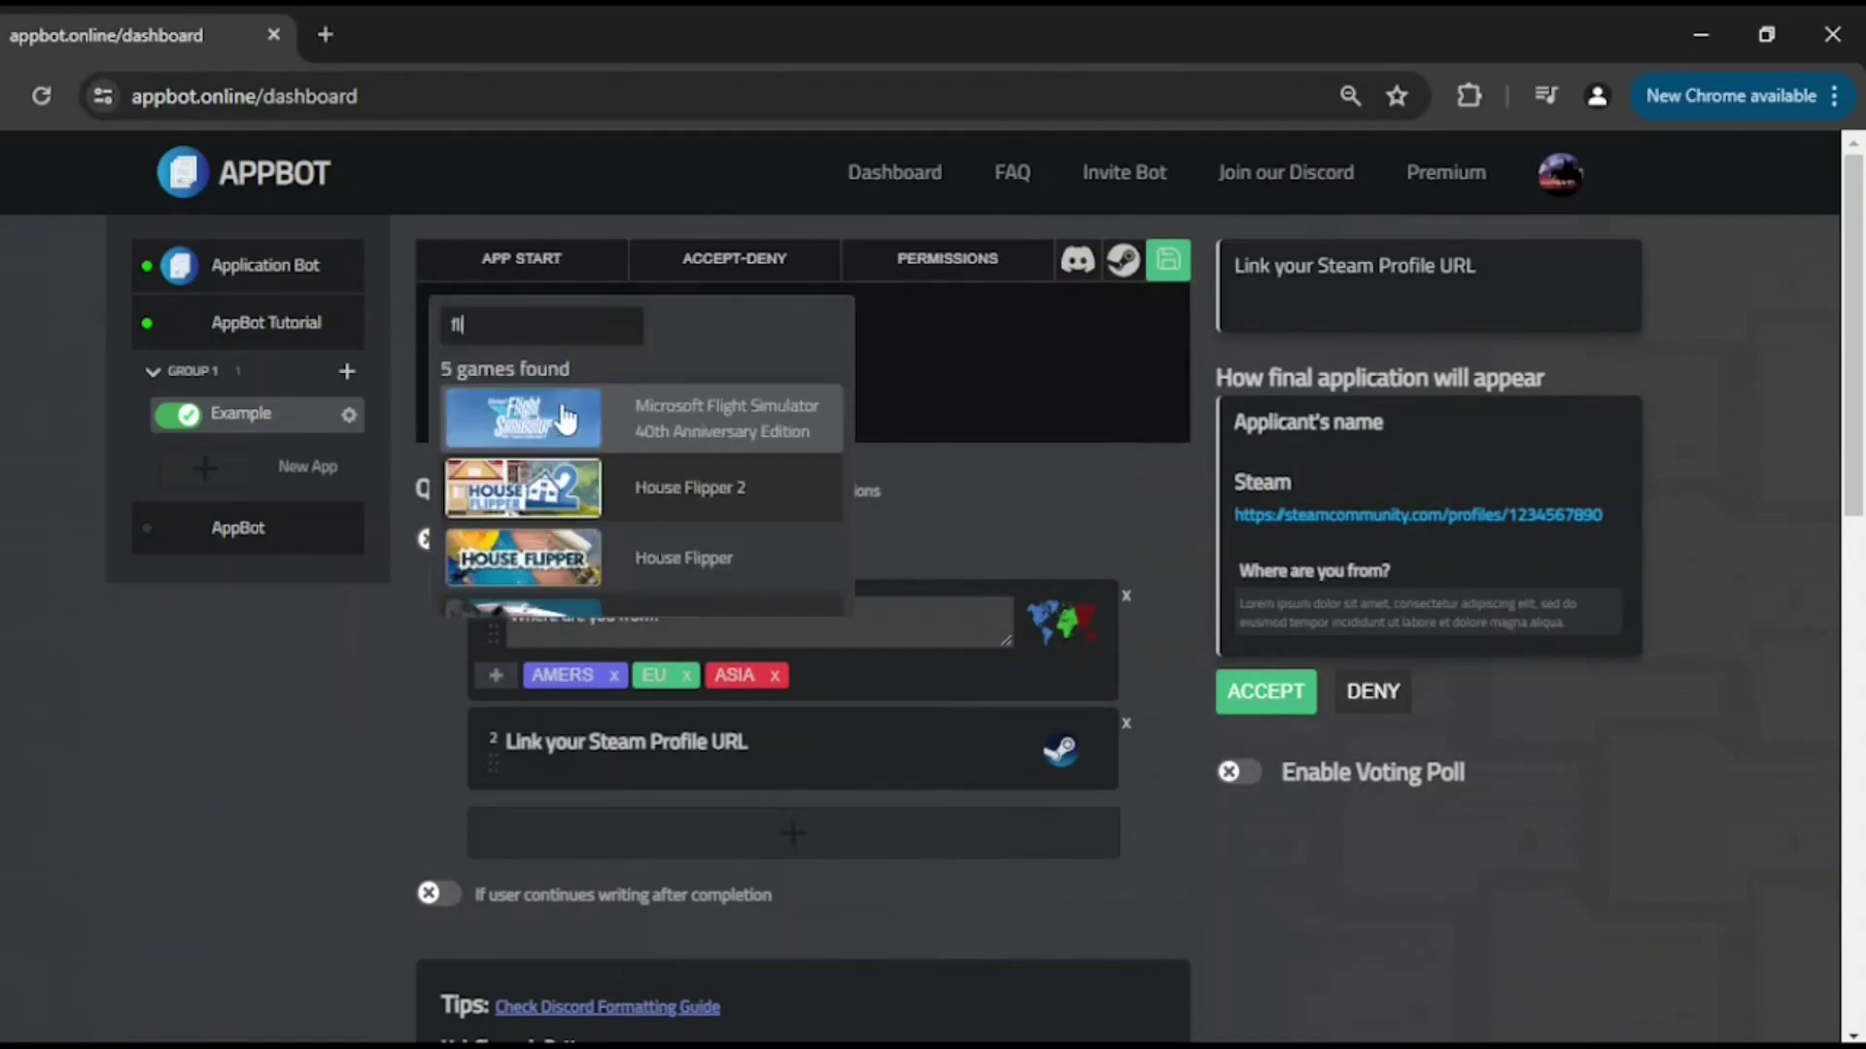
left_click(564, 418)
left_click(566, 418)
type("gta")
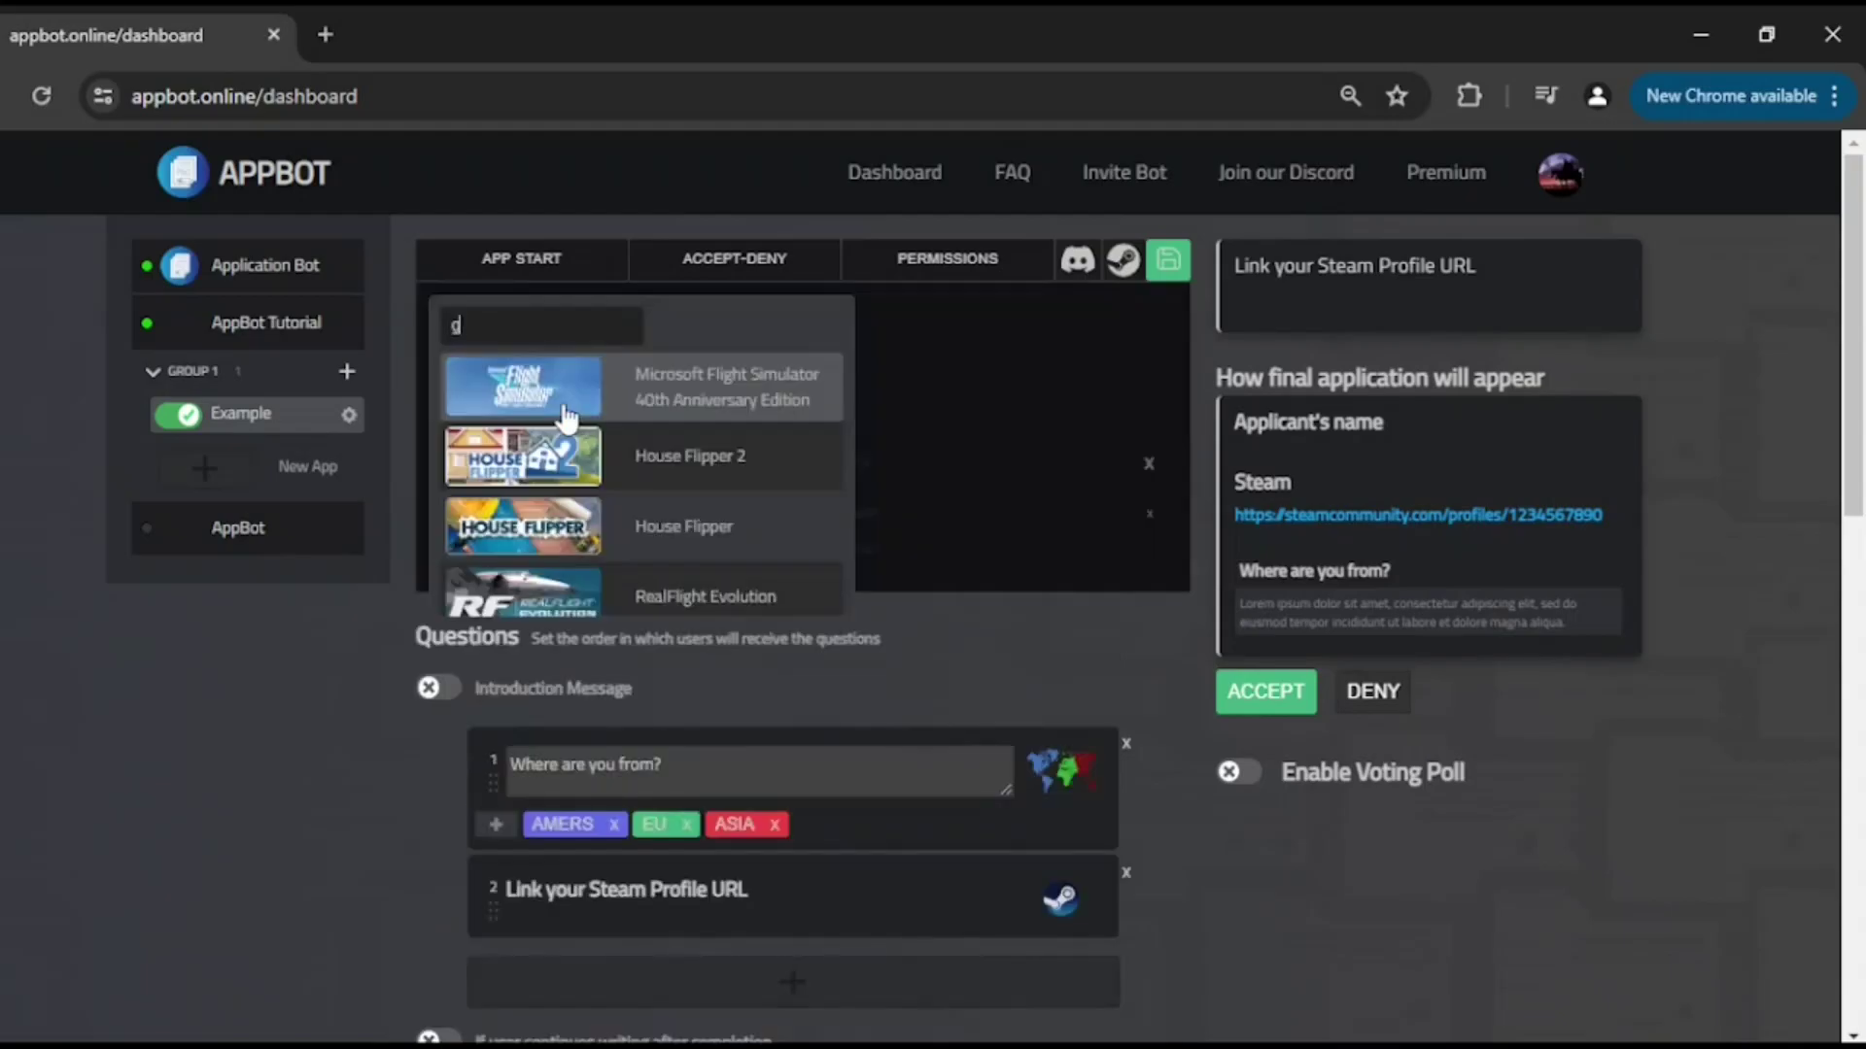
left_click(571, 418)
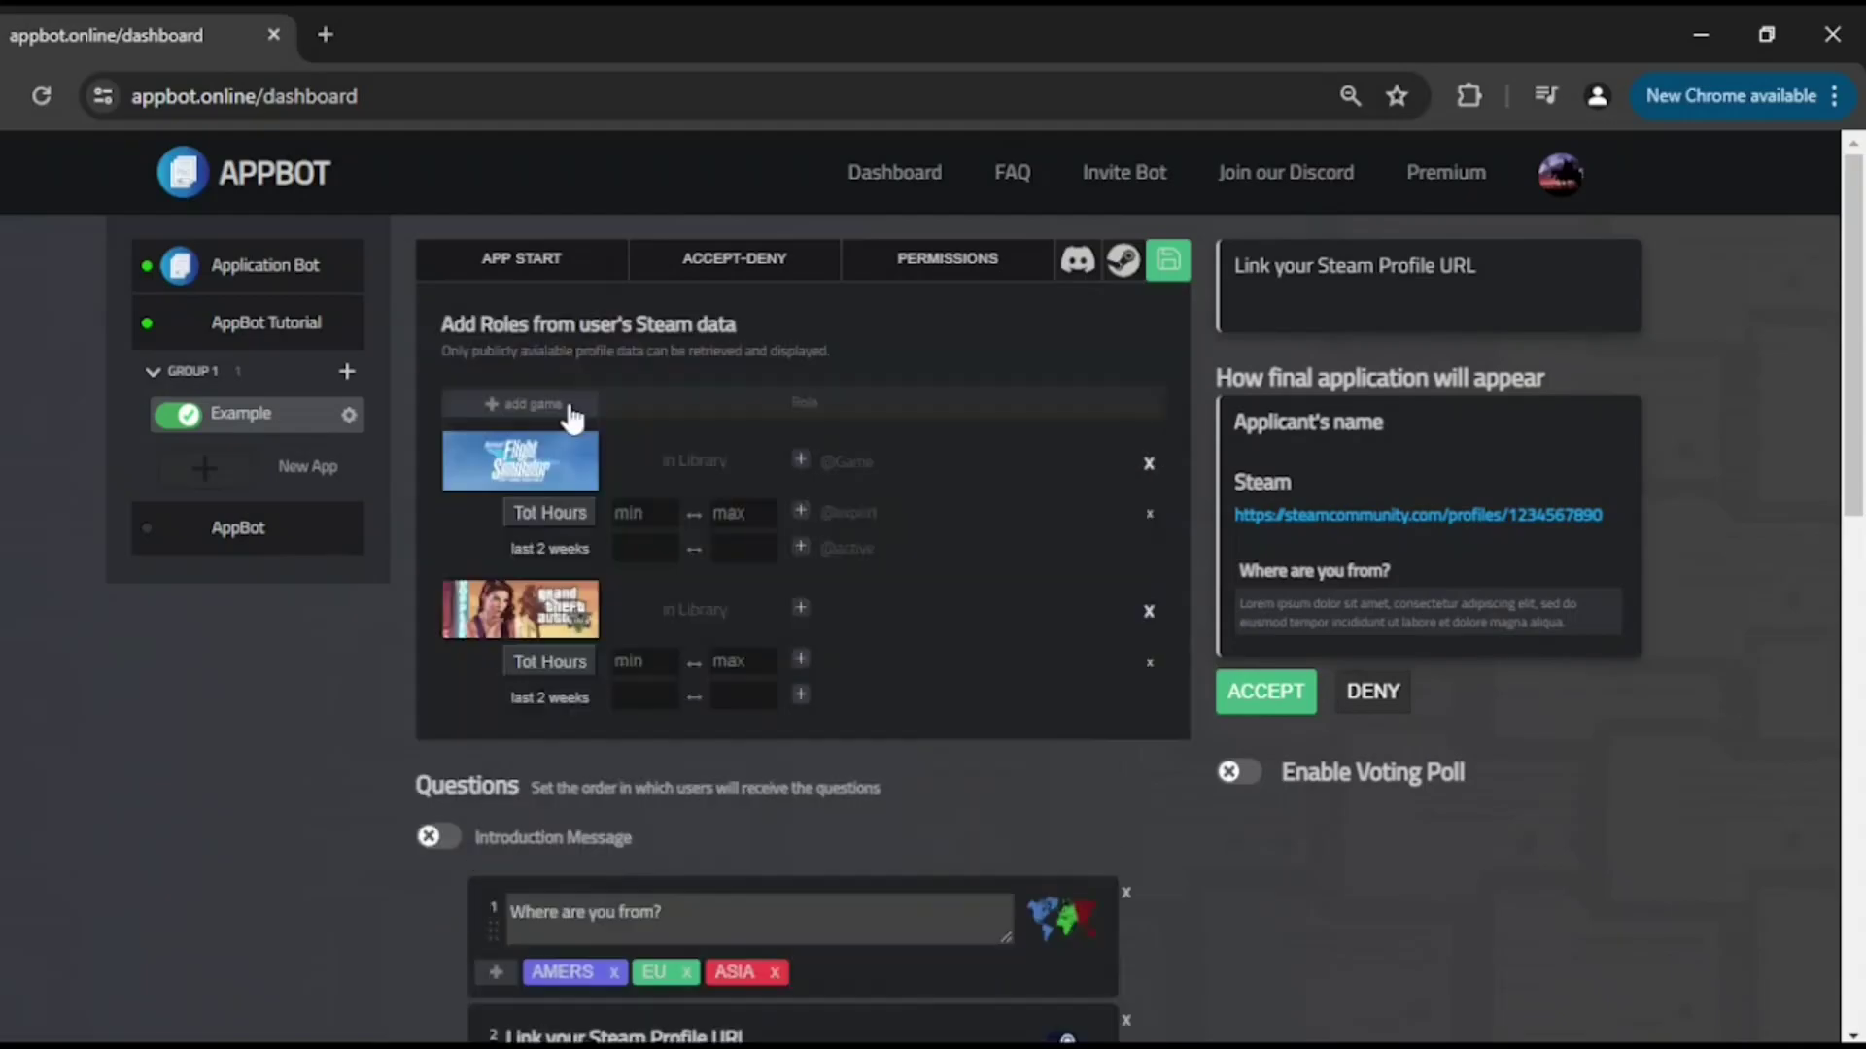
Reward the games with MS FS, GTA V and Student Pilot roles, and enable Linked Accounts.
left_click(798, 457)
type("ms")
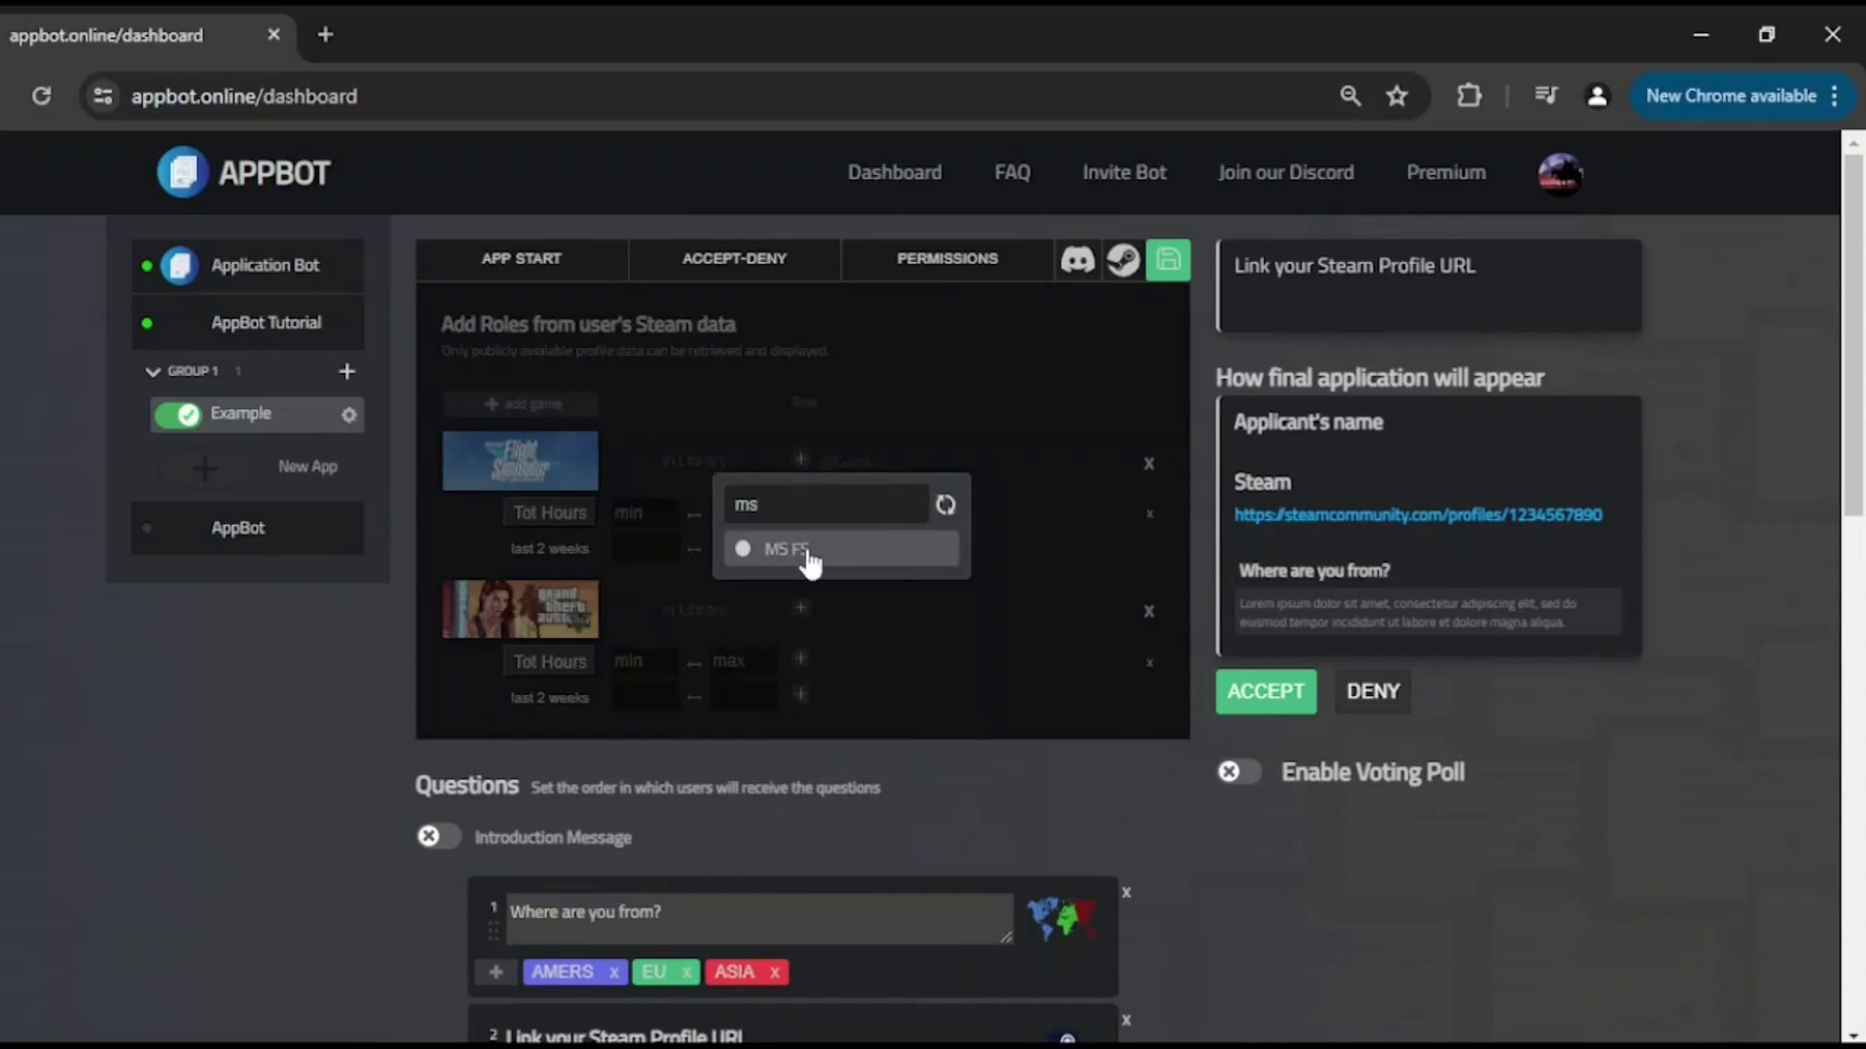
left_click(807, 552)
left_click(797, 611)
type("gt")
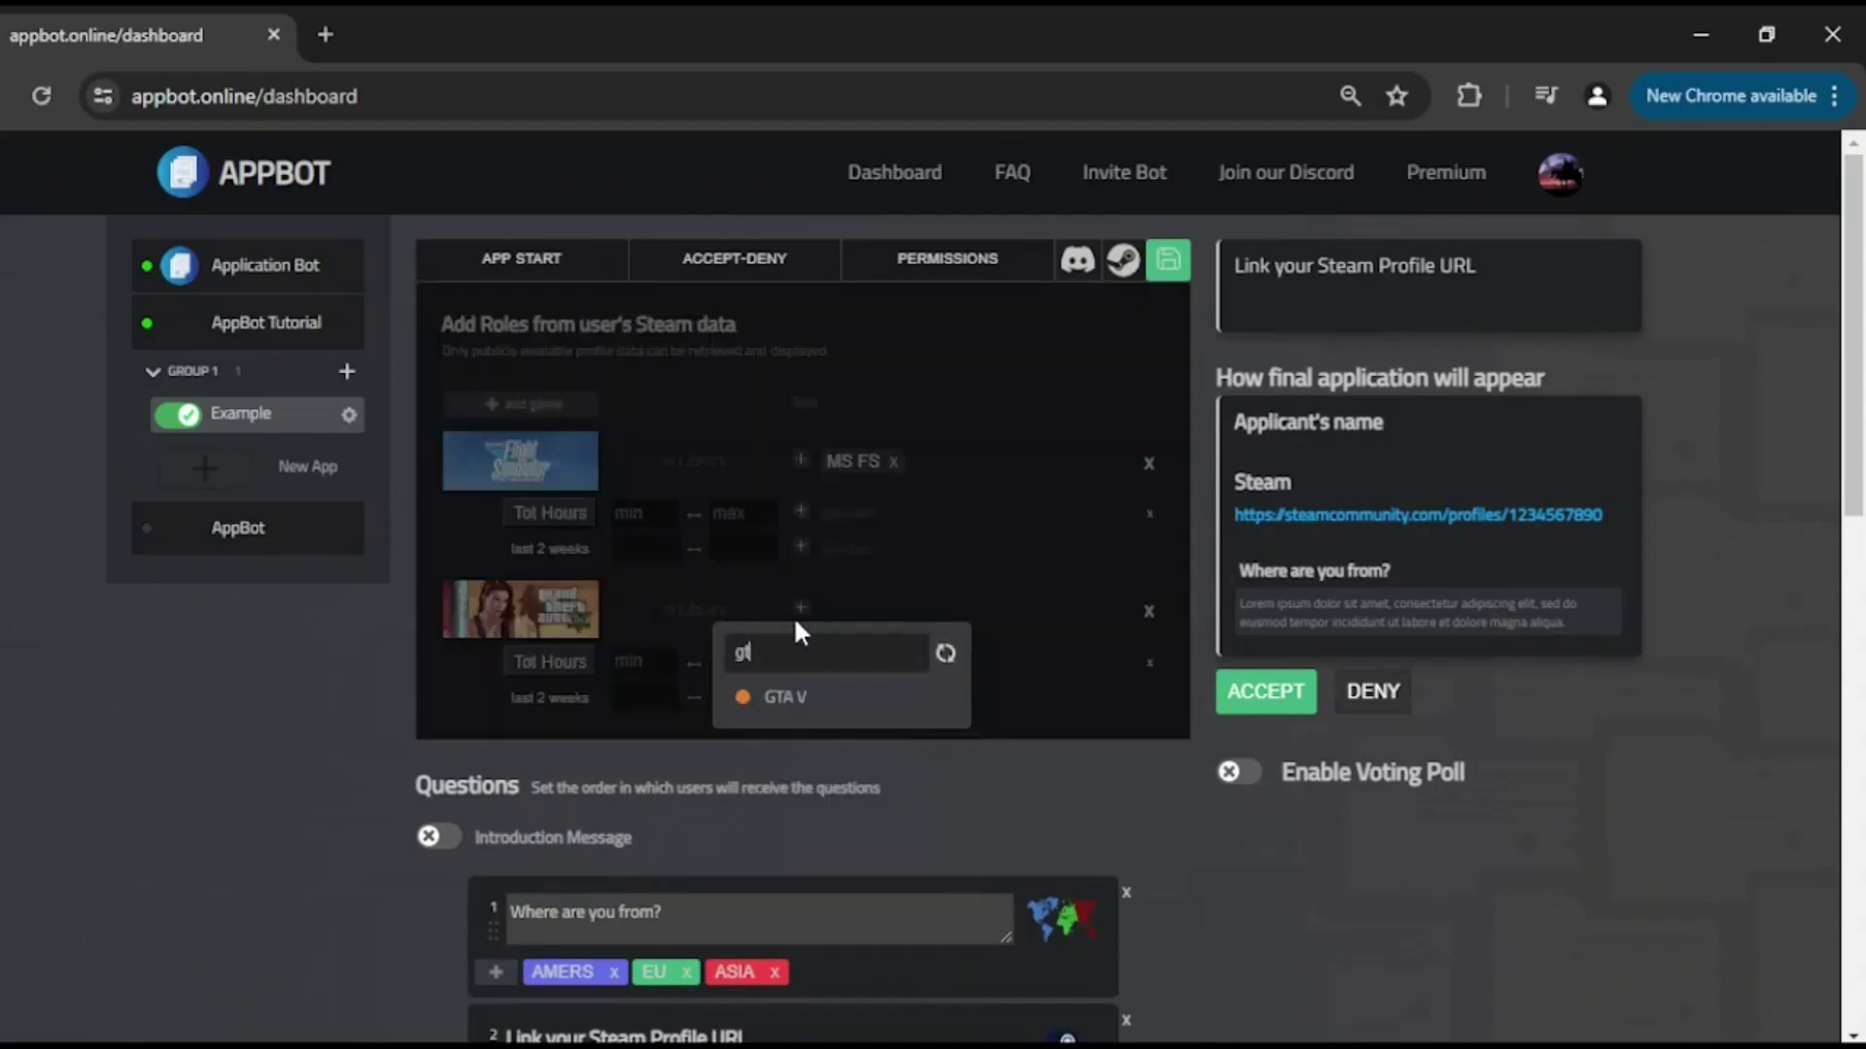
left_click(804, 697)
left_click(800, 512)
type("st")
left_click(819, 605)
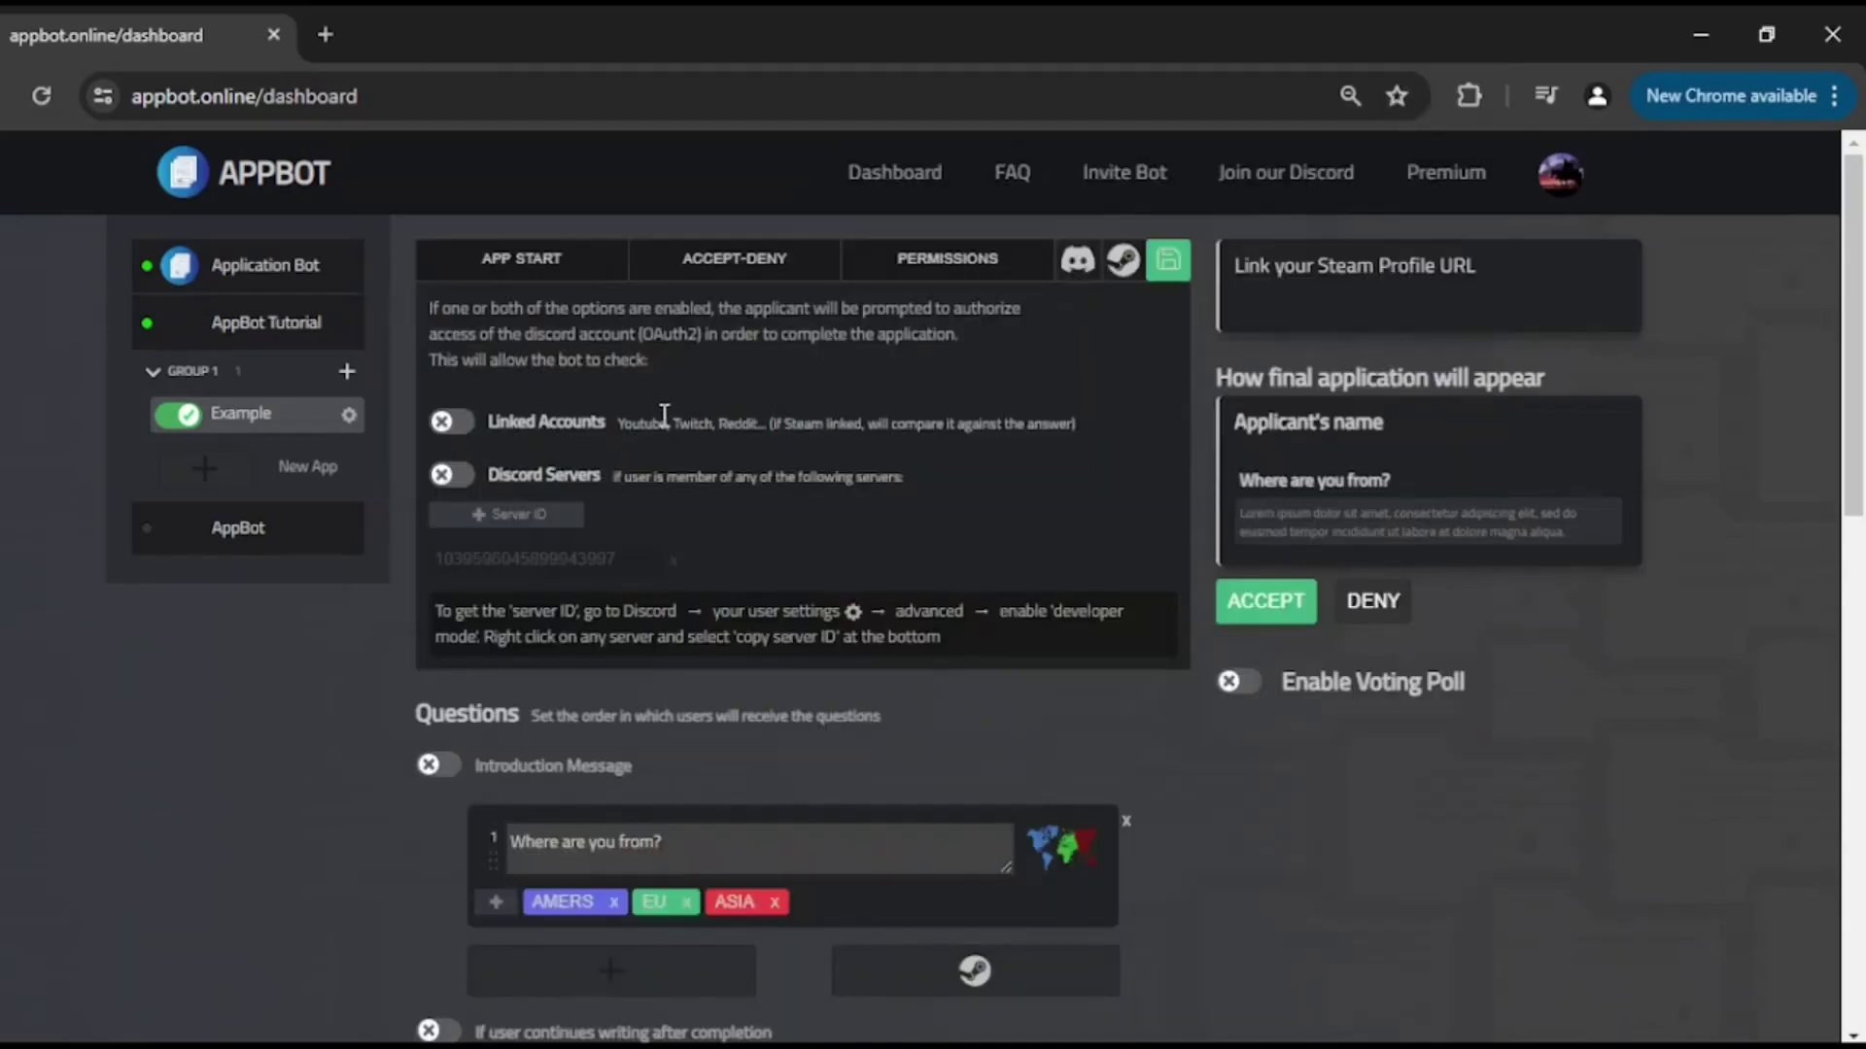
left_click(468, 425)
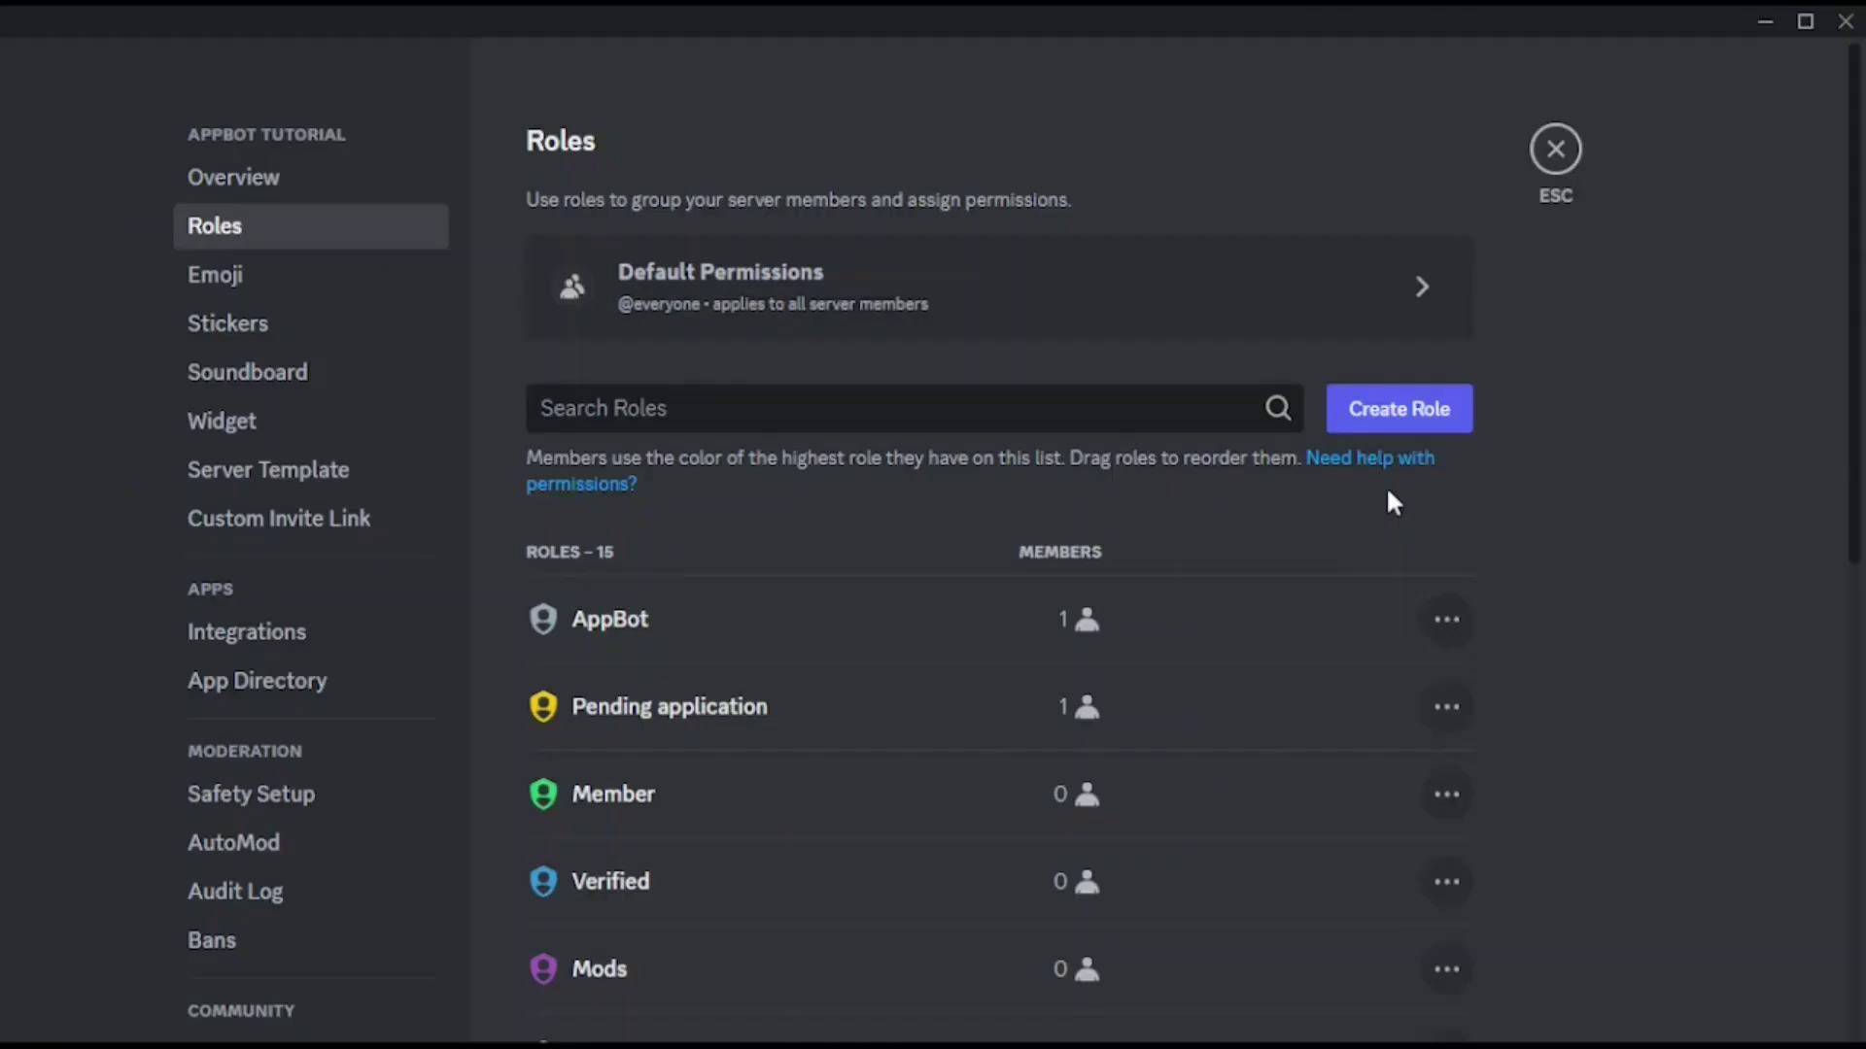
Create and save a 'Steam Linked' role requiring a connected Steam account with Account Age enabled.
left_click(1402, 409)
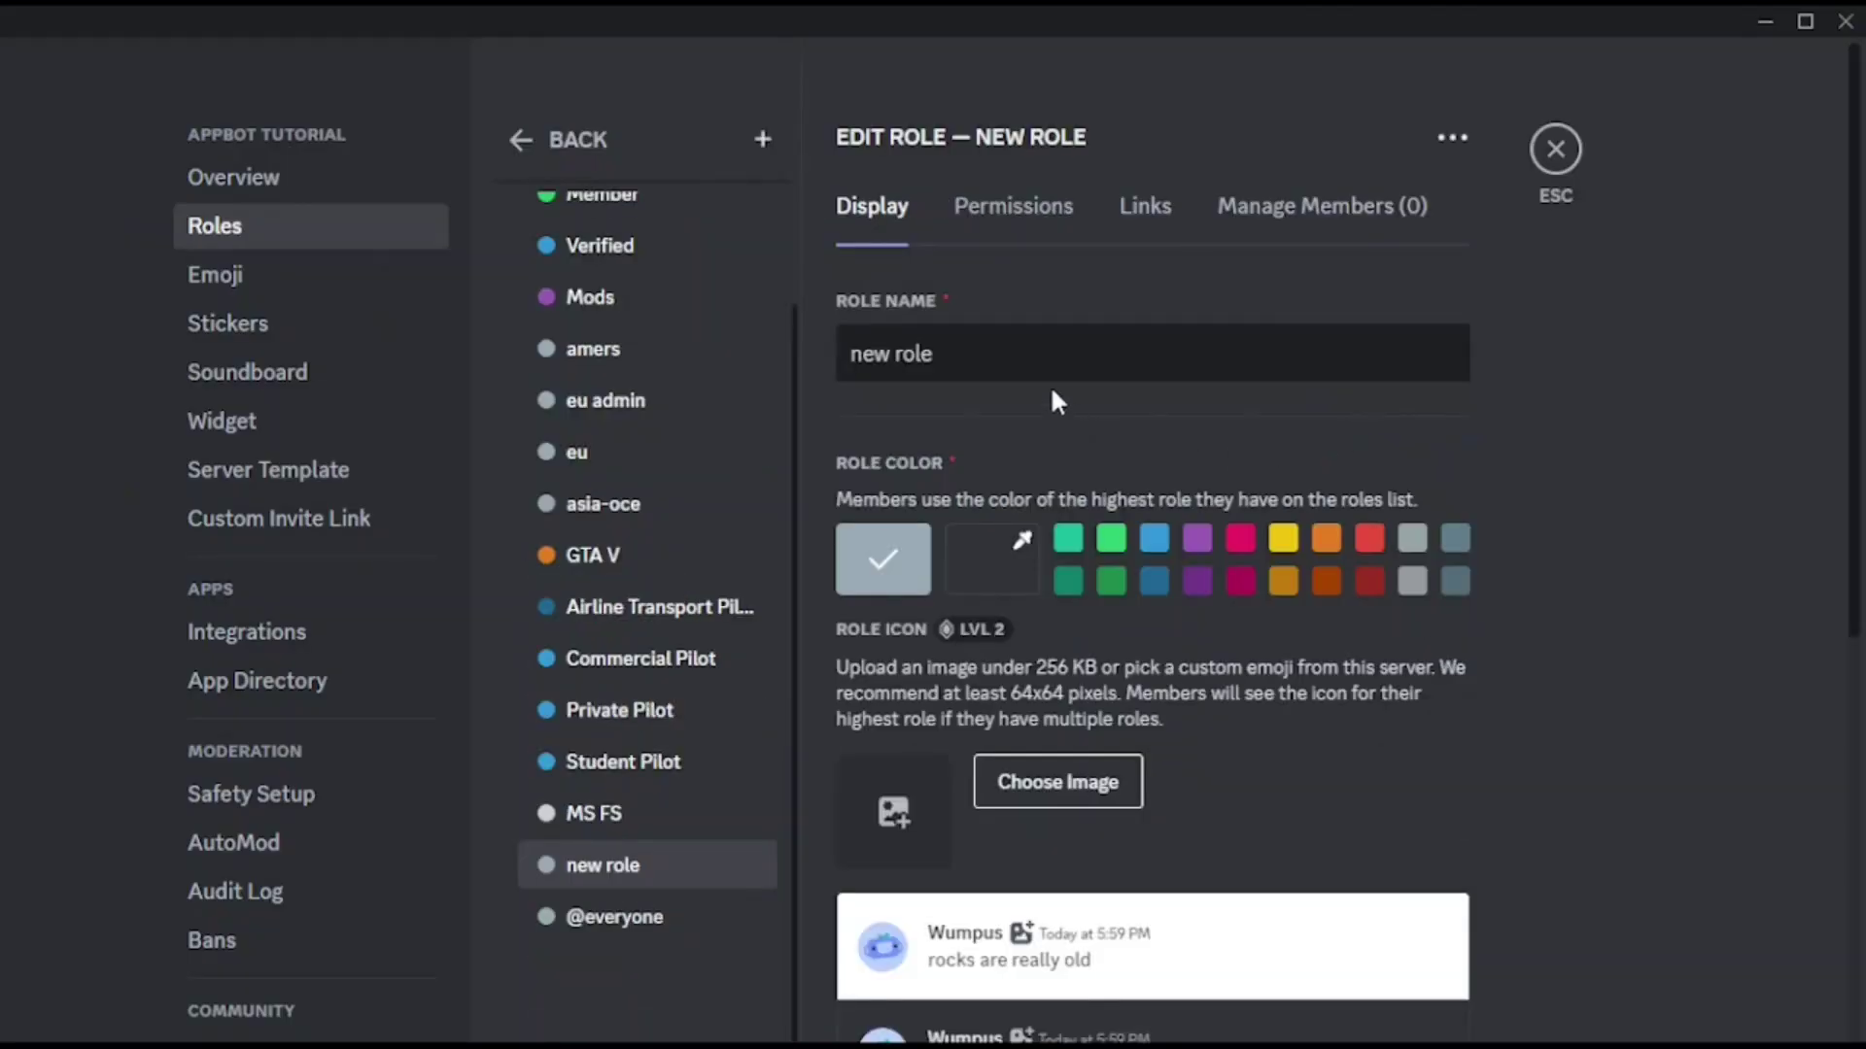
left_click_drag(991, 357, 789, 360)
type("Steam Linked")
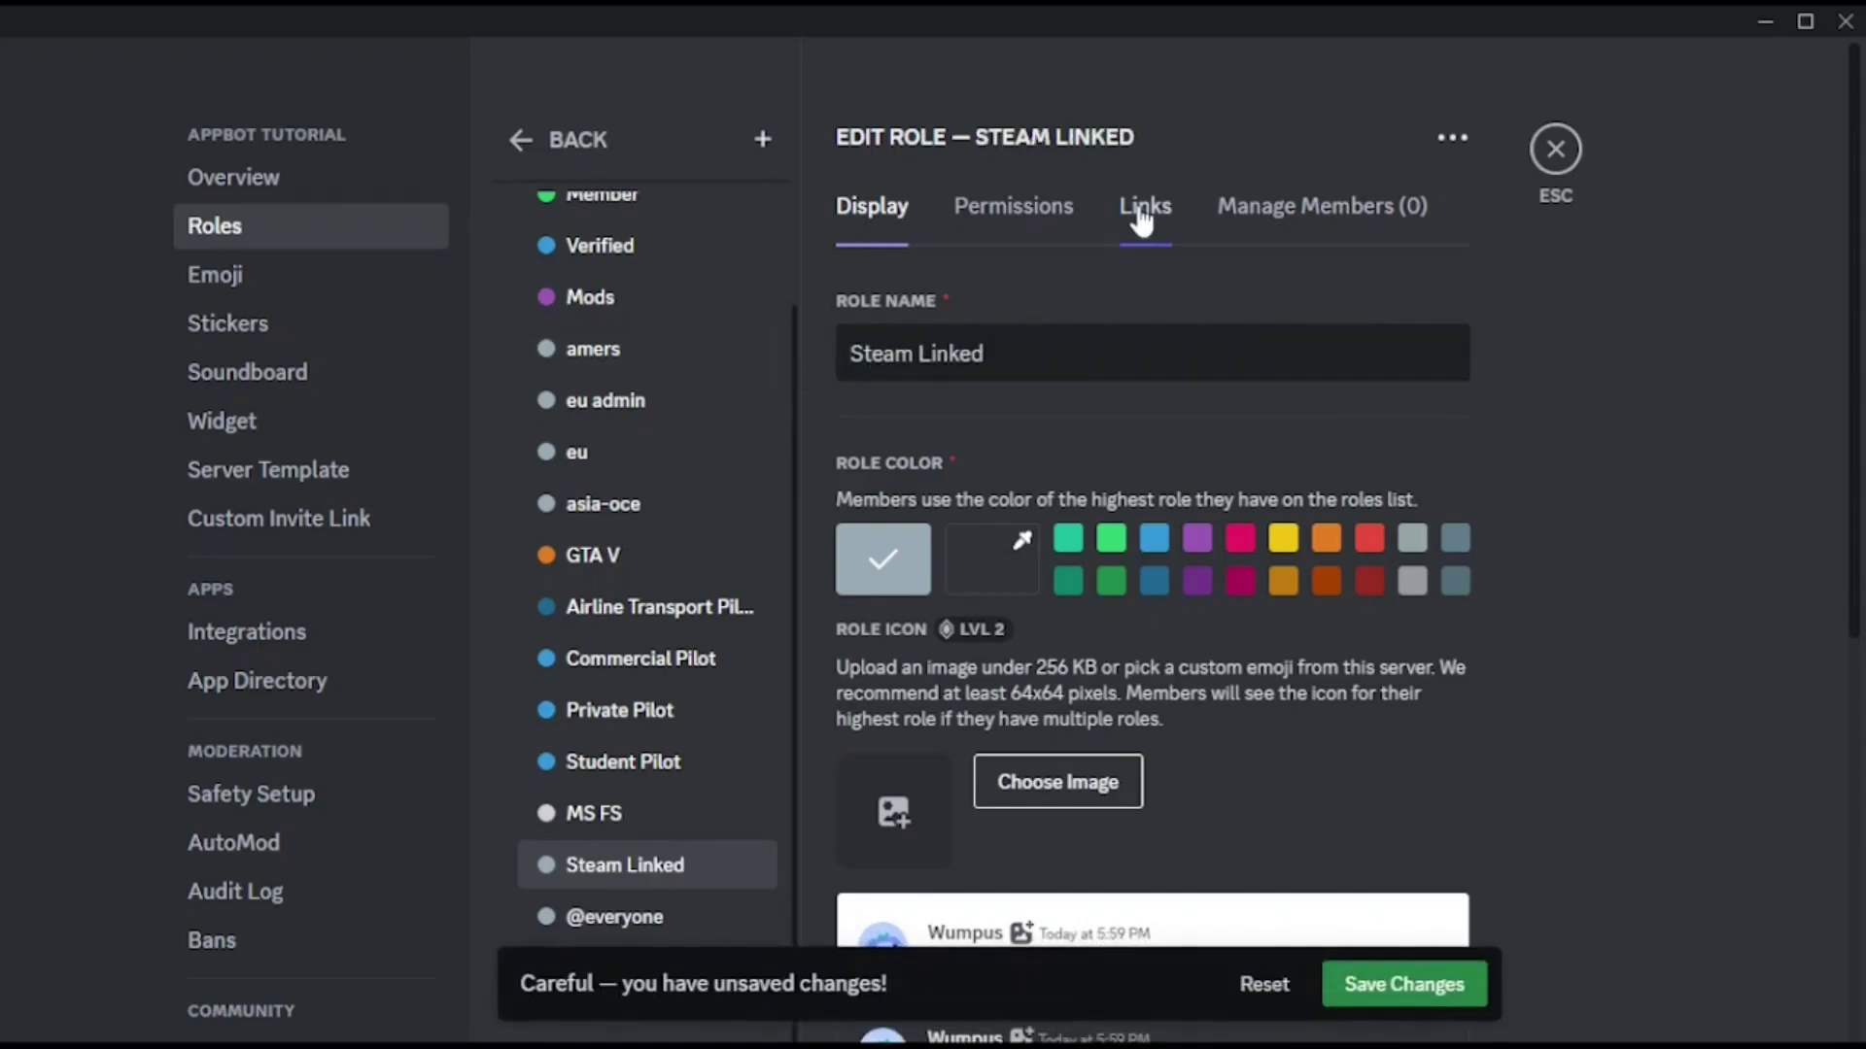
left_click(1143, 209)
left_click(1098, 433)
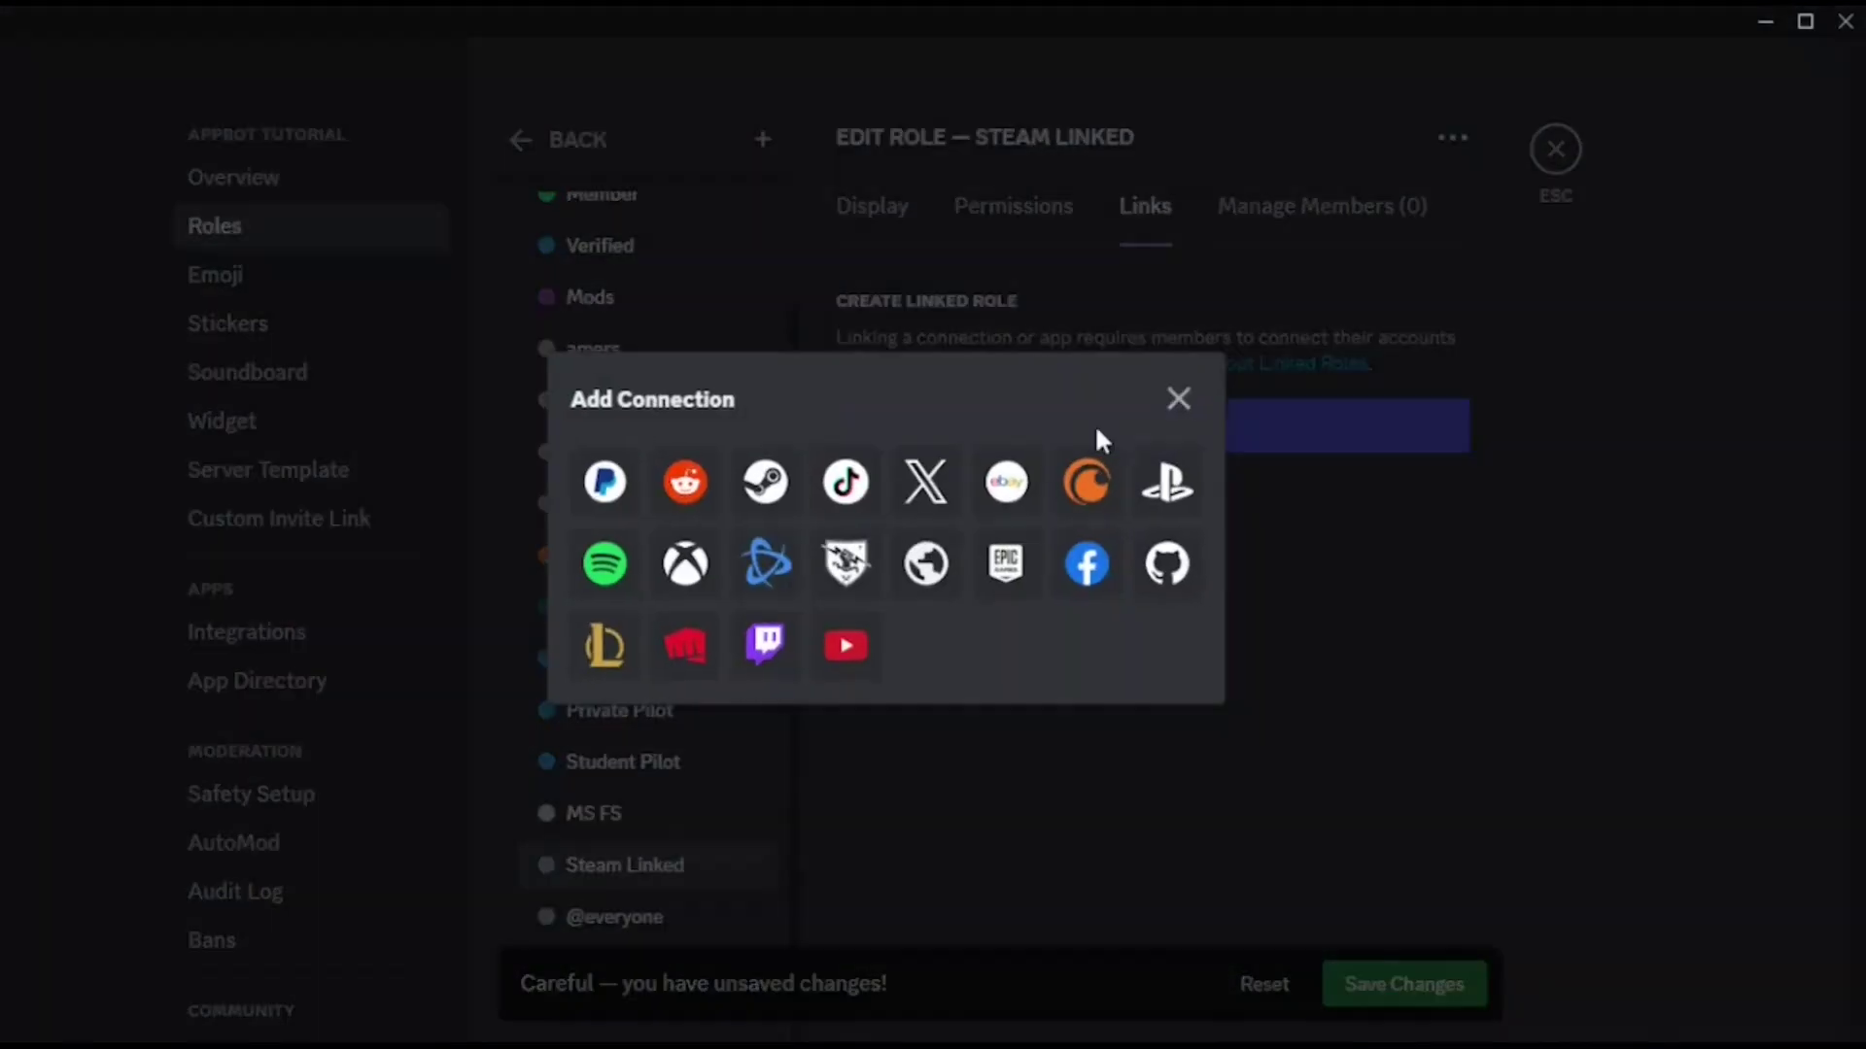
left_click(756, 502)
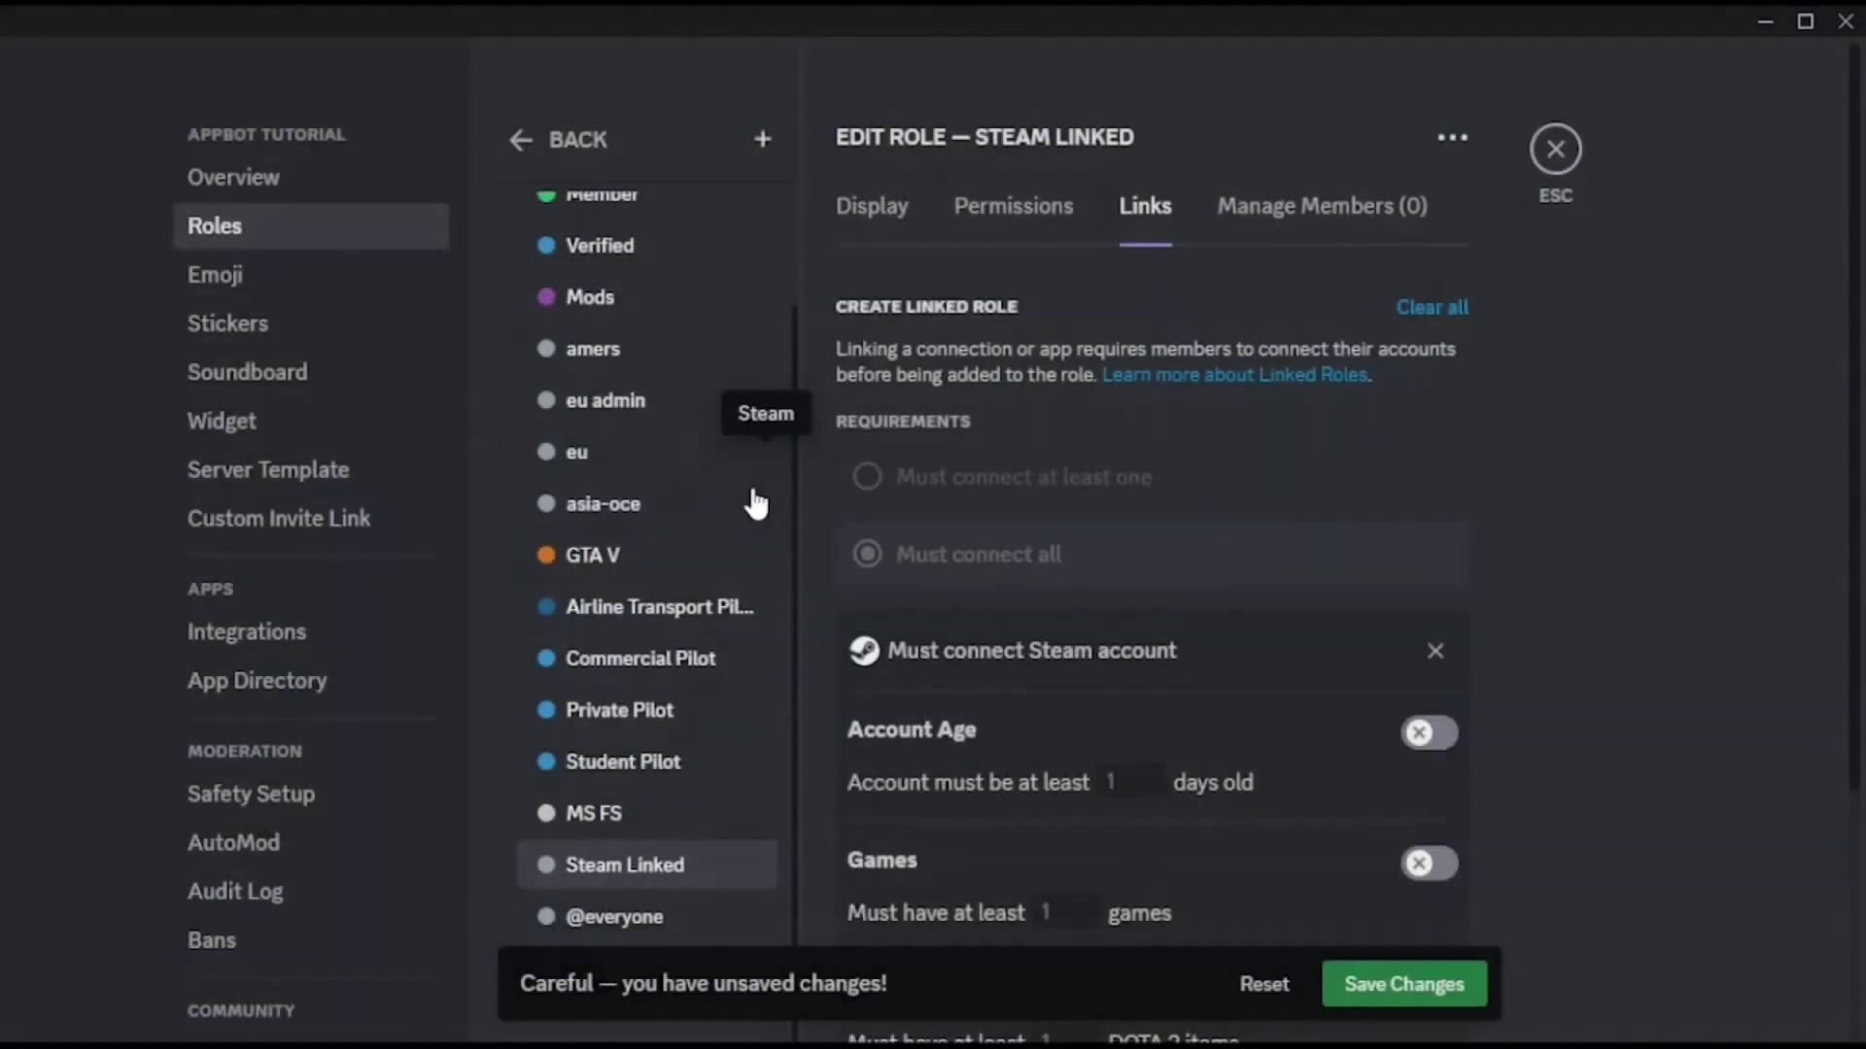
left_click(1425, 735)
left_click(1399, 981)
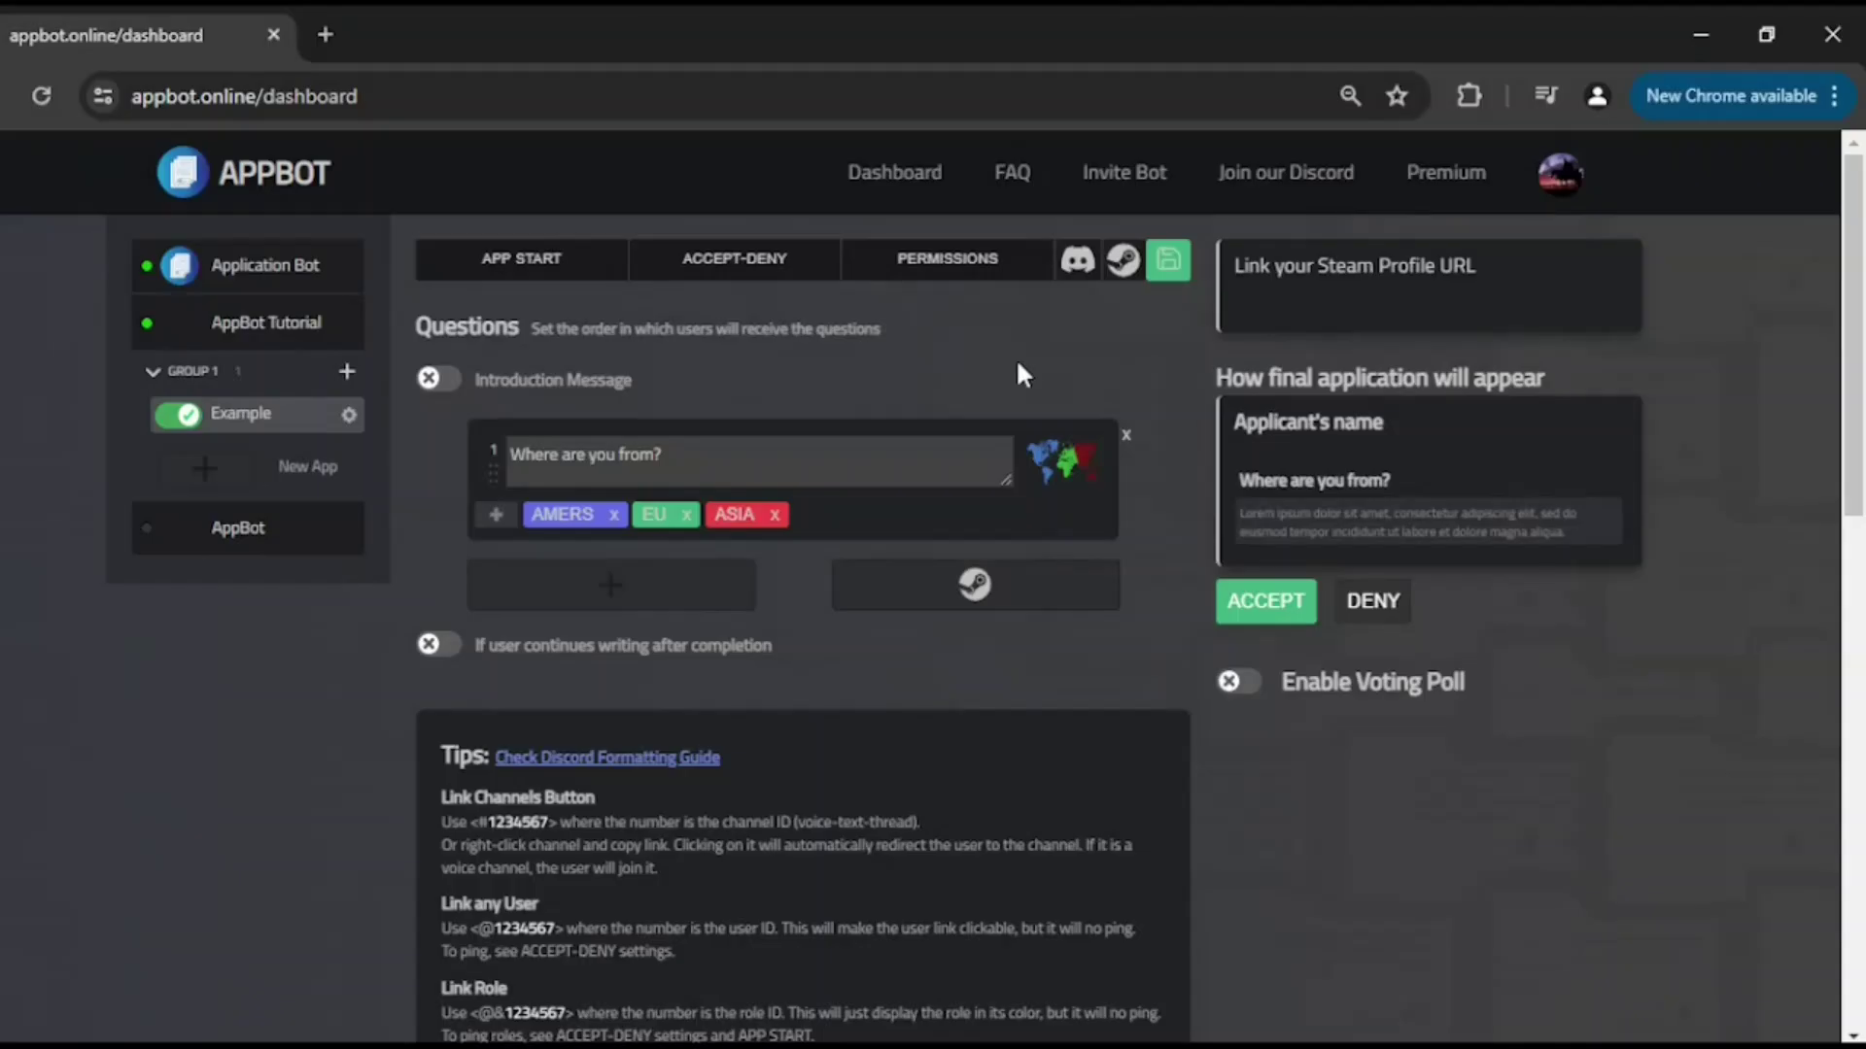
Make the Steam Linked role required to apply.
left_click(989, 263)
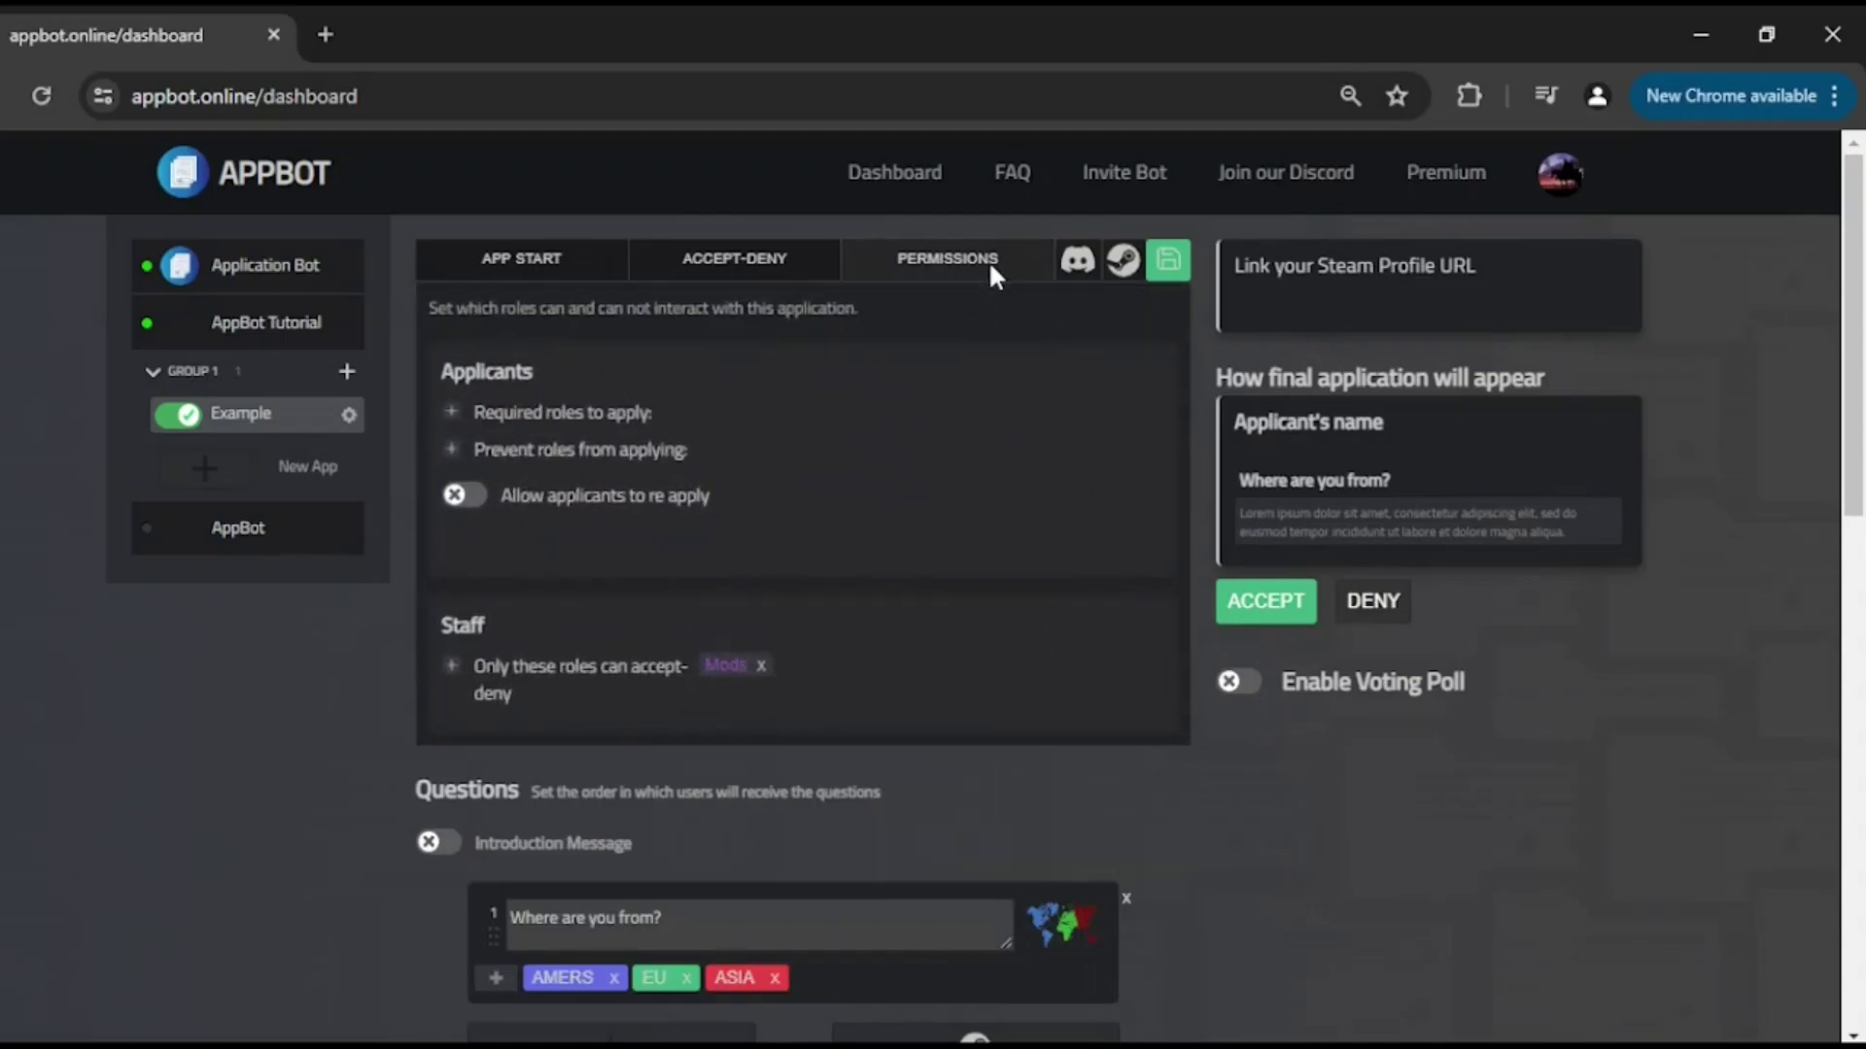
left_click(447, 412)
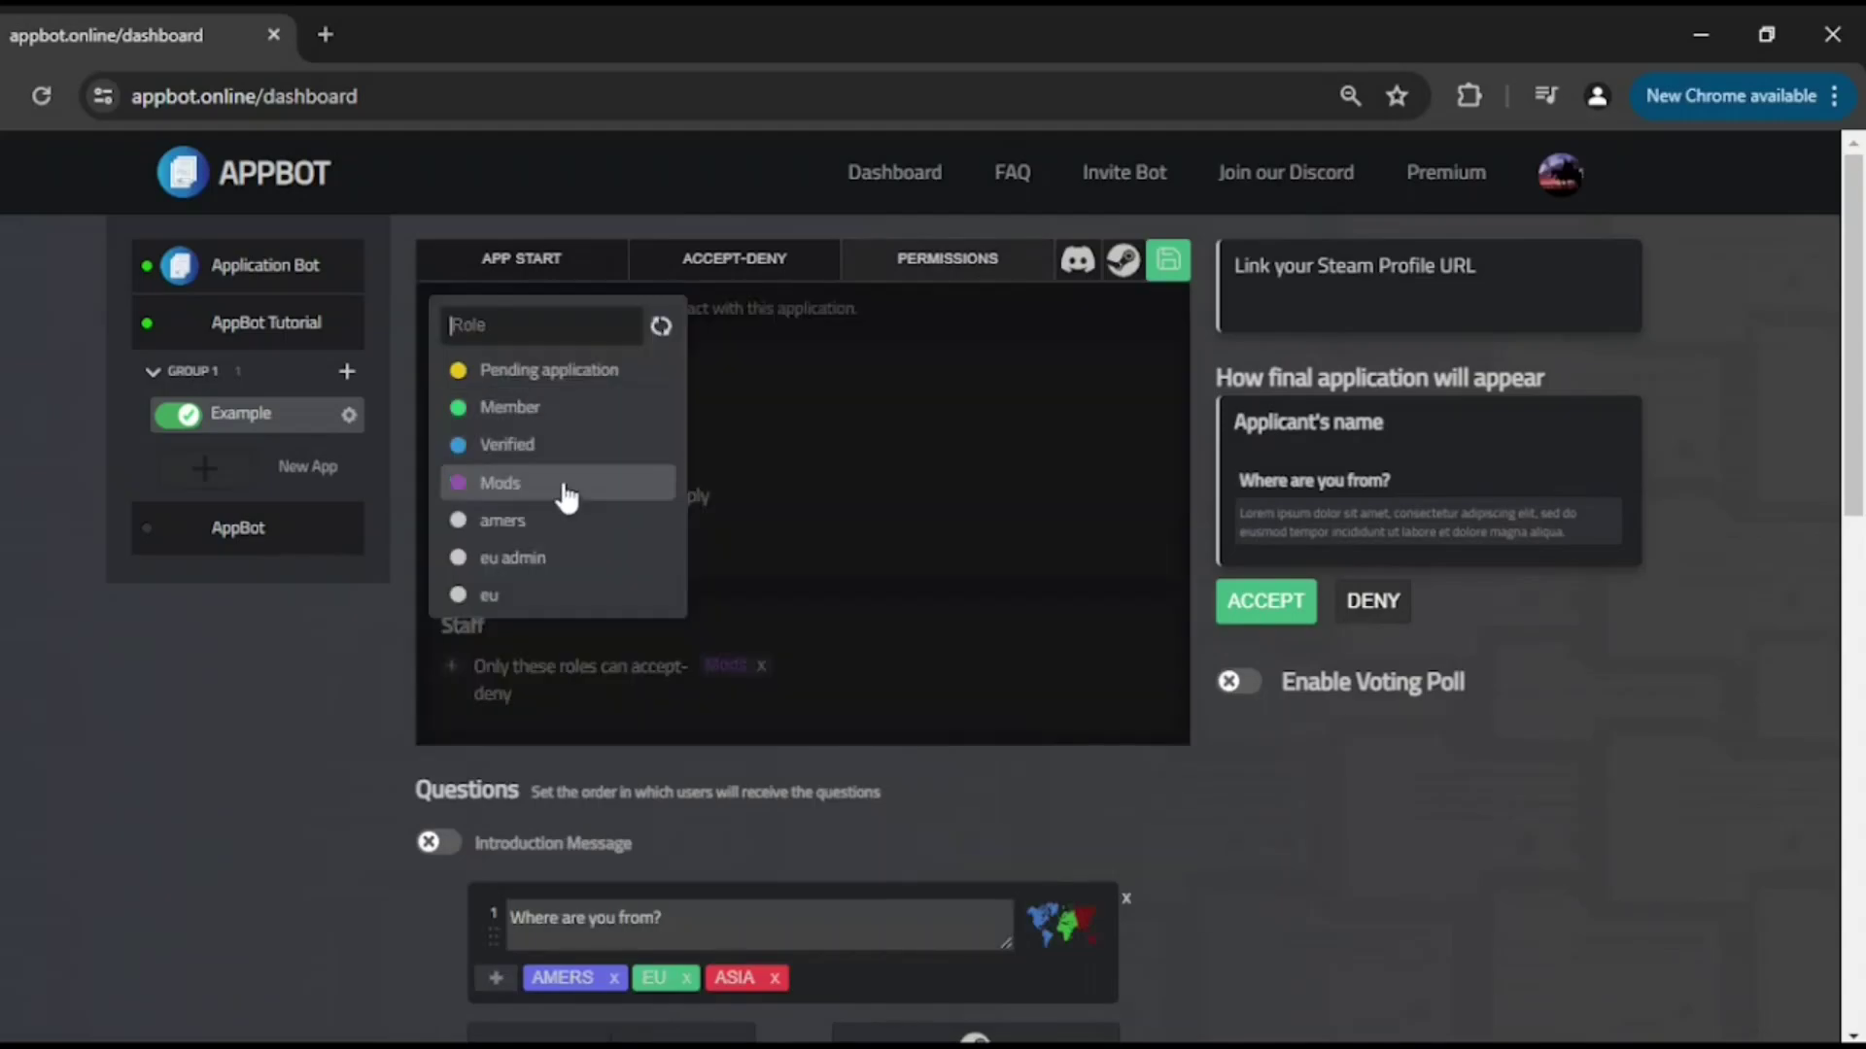
scroll(563, 487, "down", 2)
scroll(610, 525, "down", 3)
left_click(596, 552)
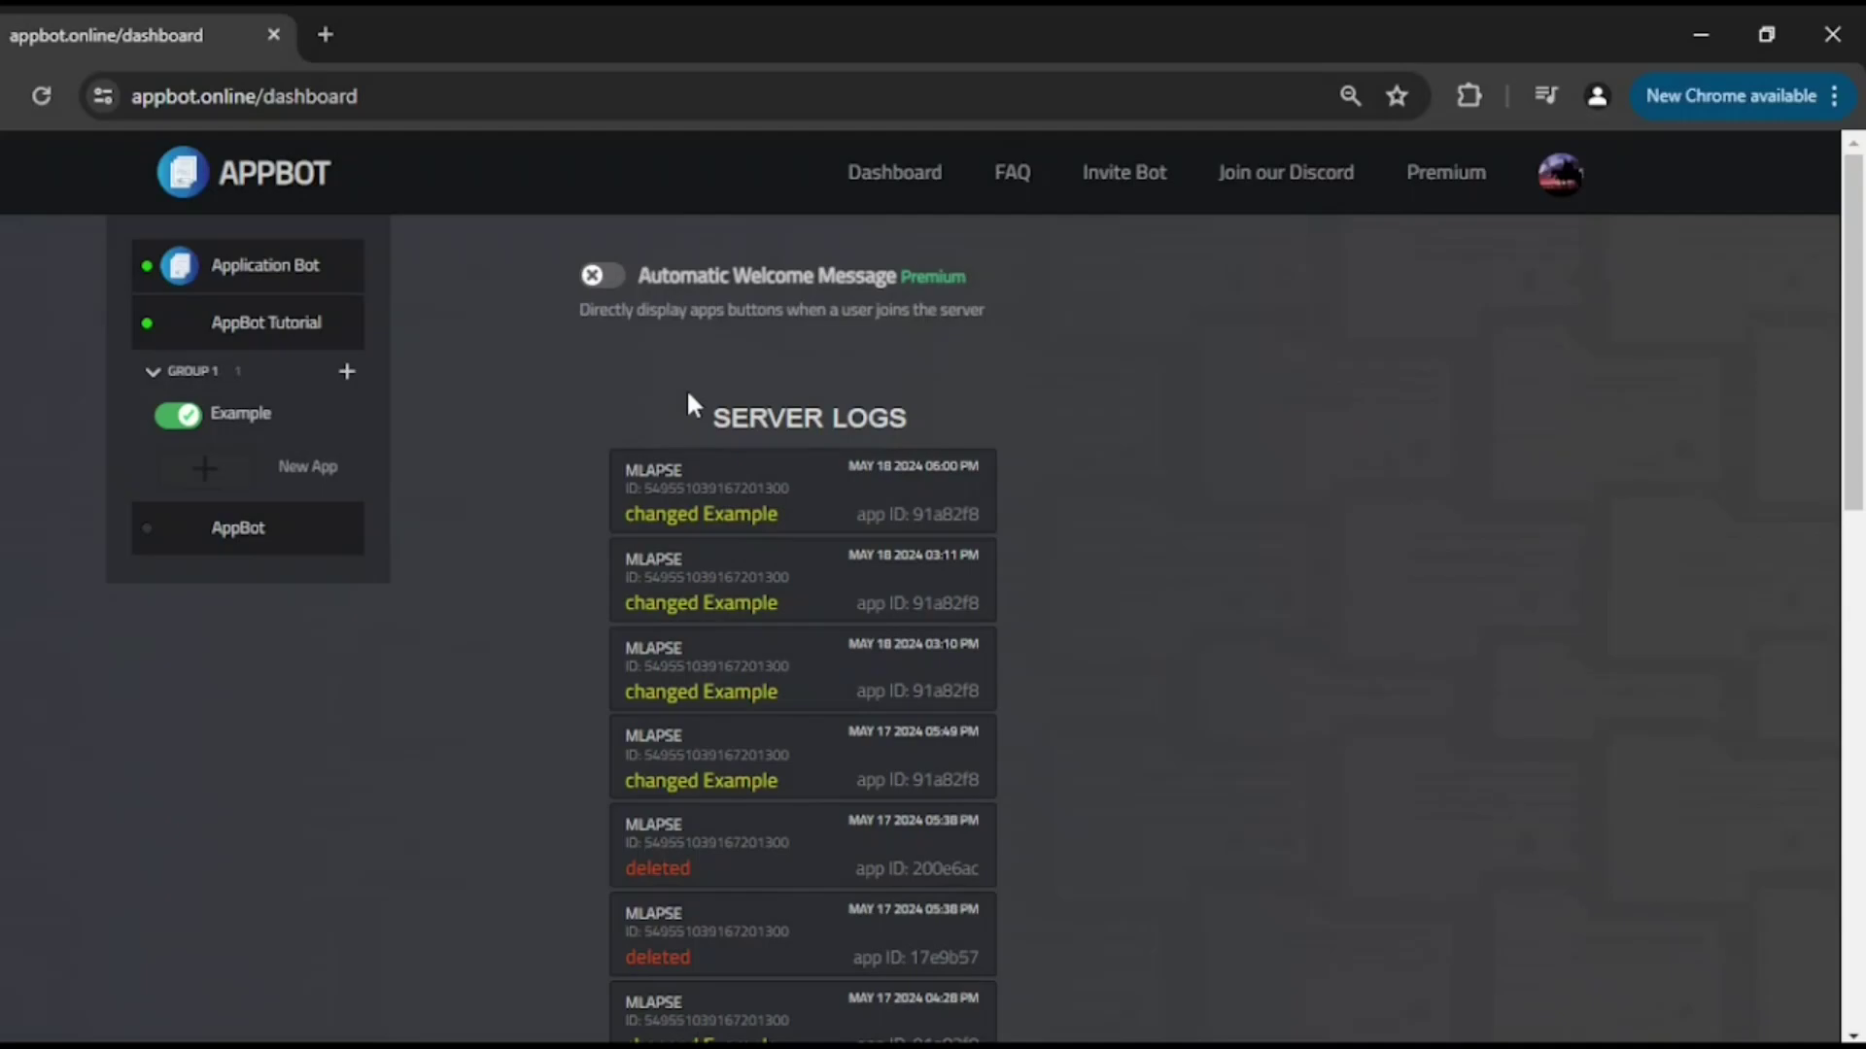
Turn on the automatic welcome message posted in #general.
left_click(606, 275)
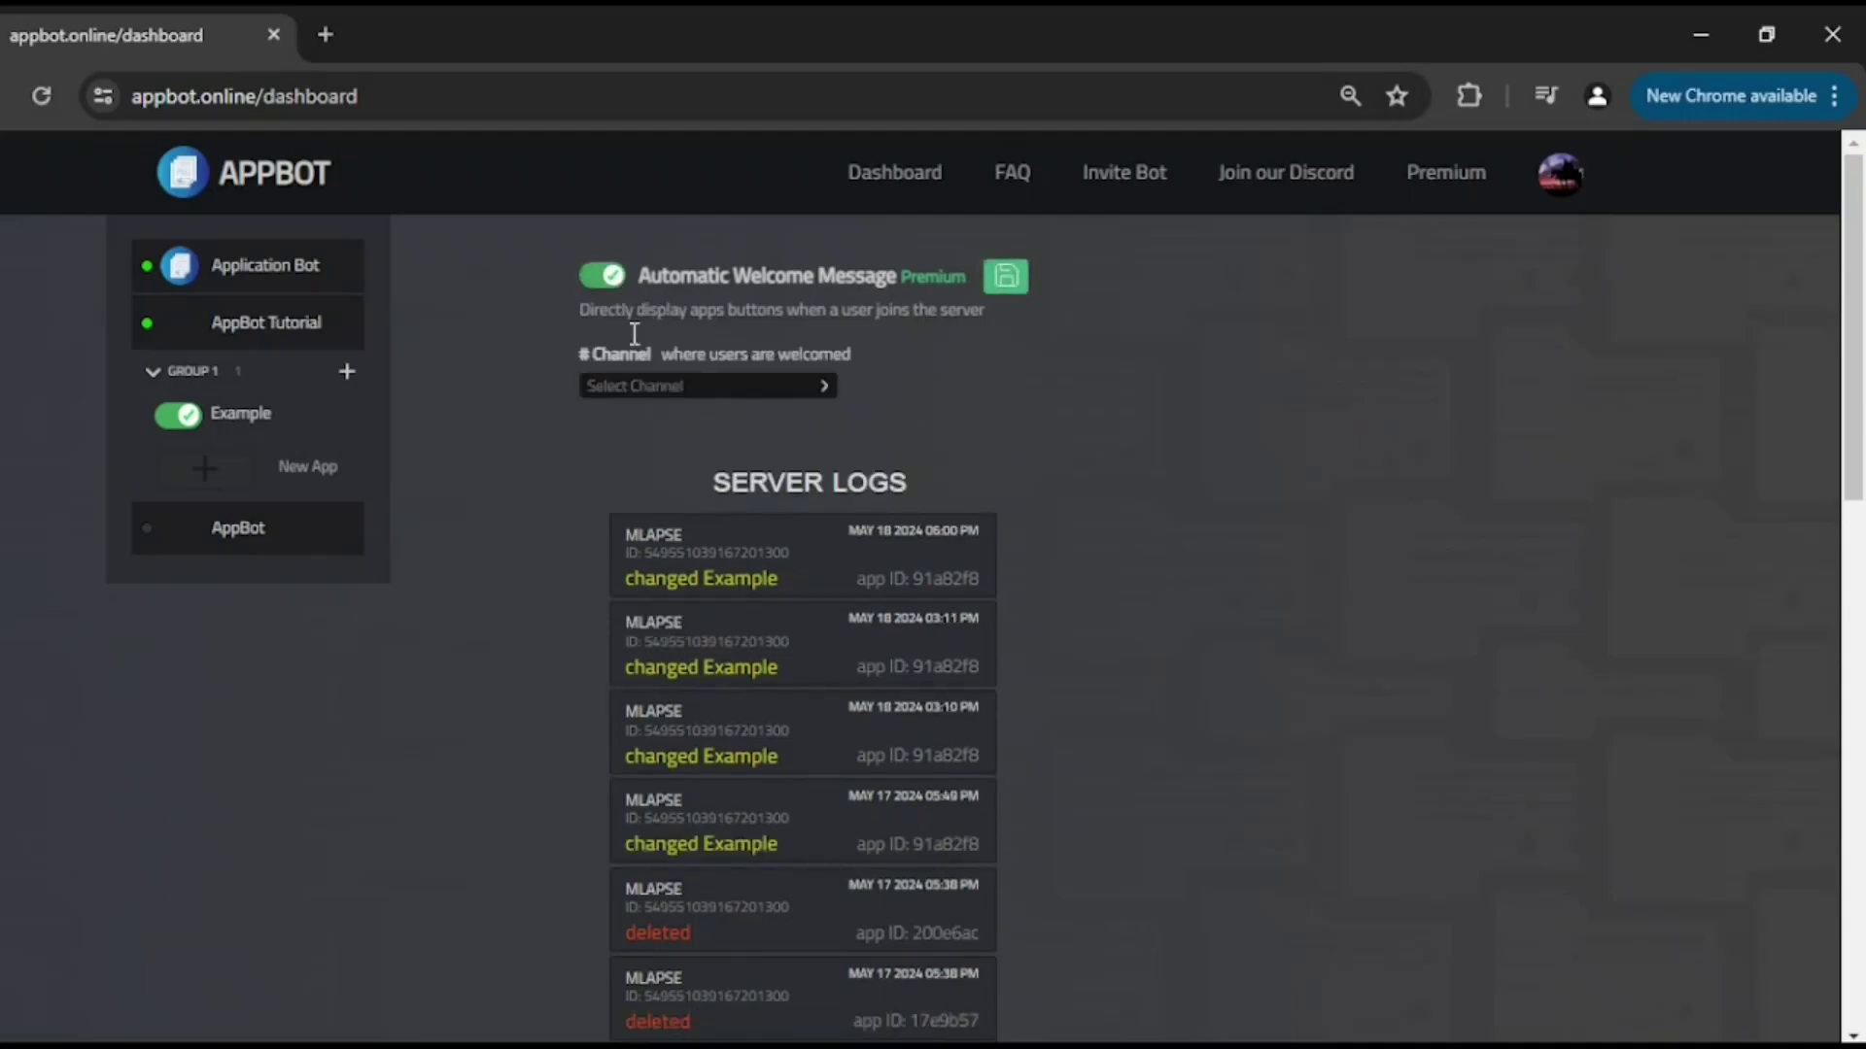
left_click(644, 383)
left_click(653, 559)
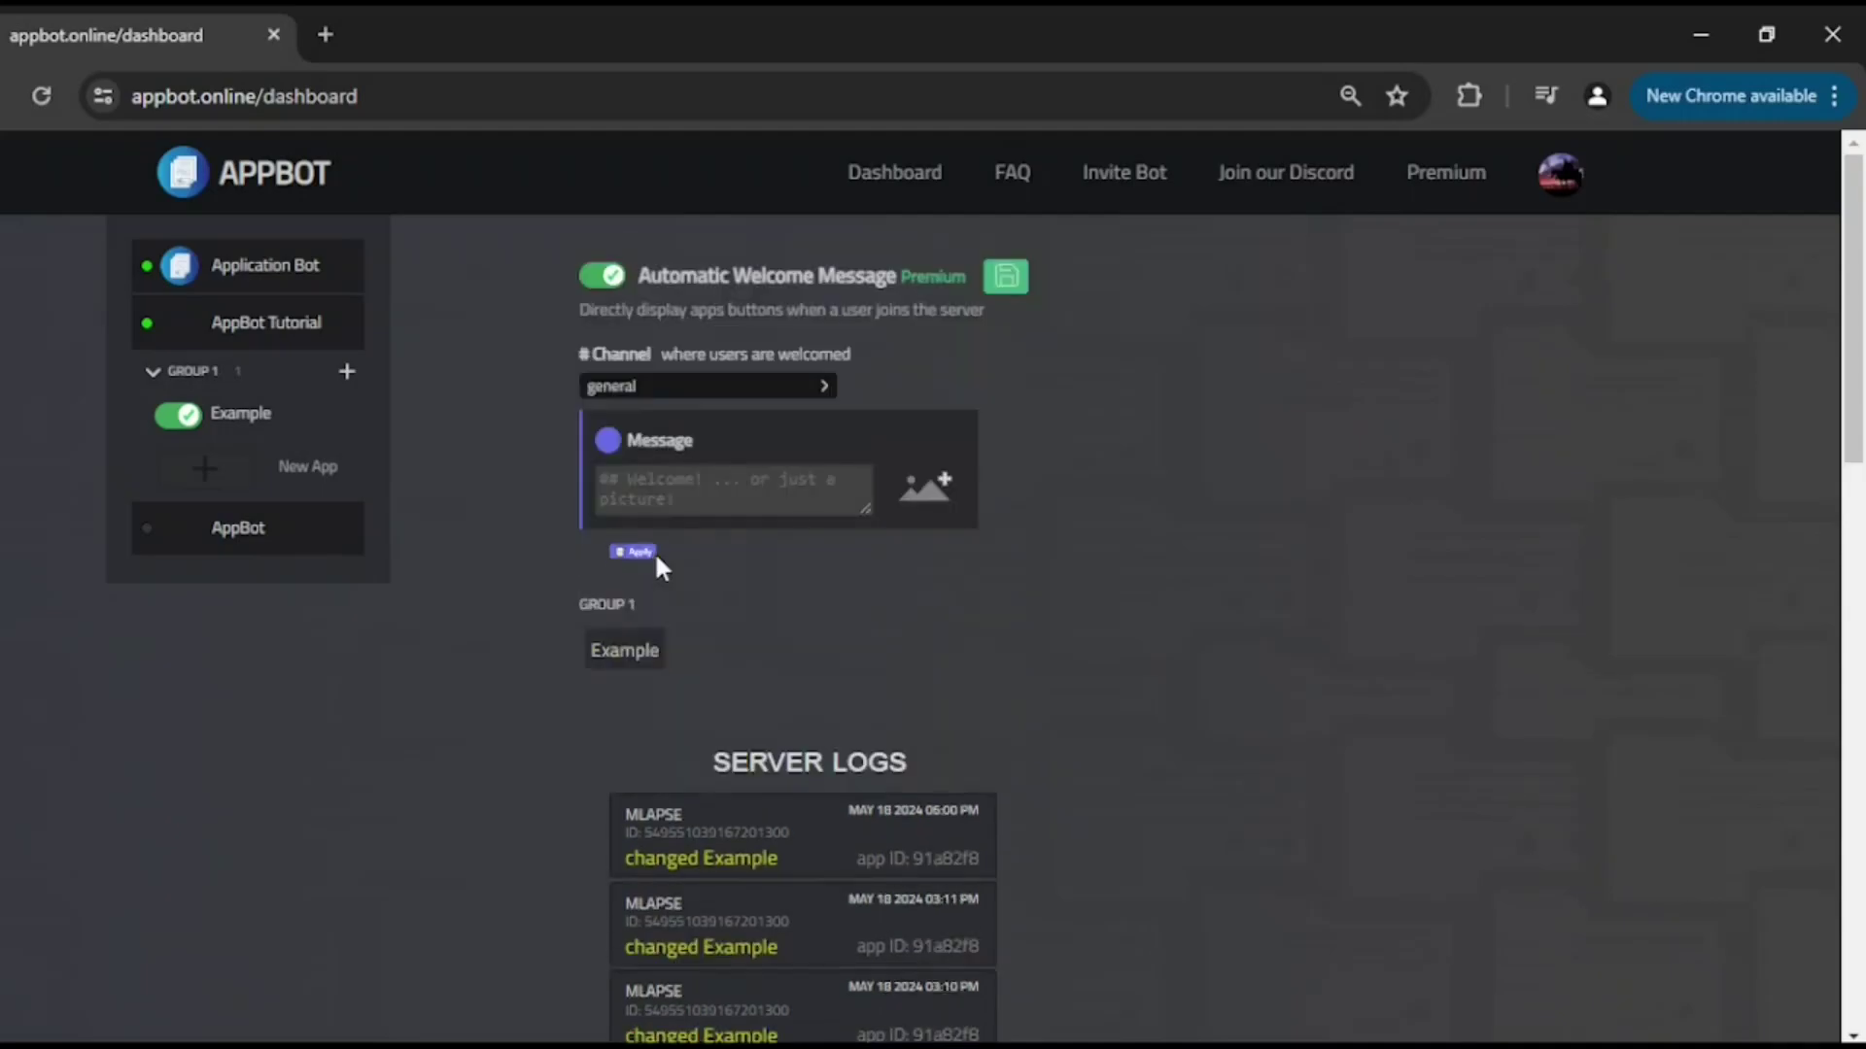
left_click(648, 554)
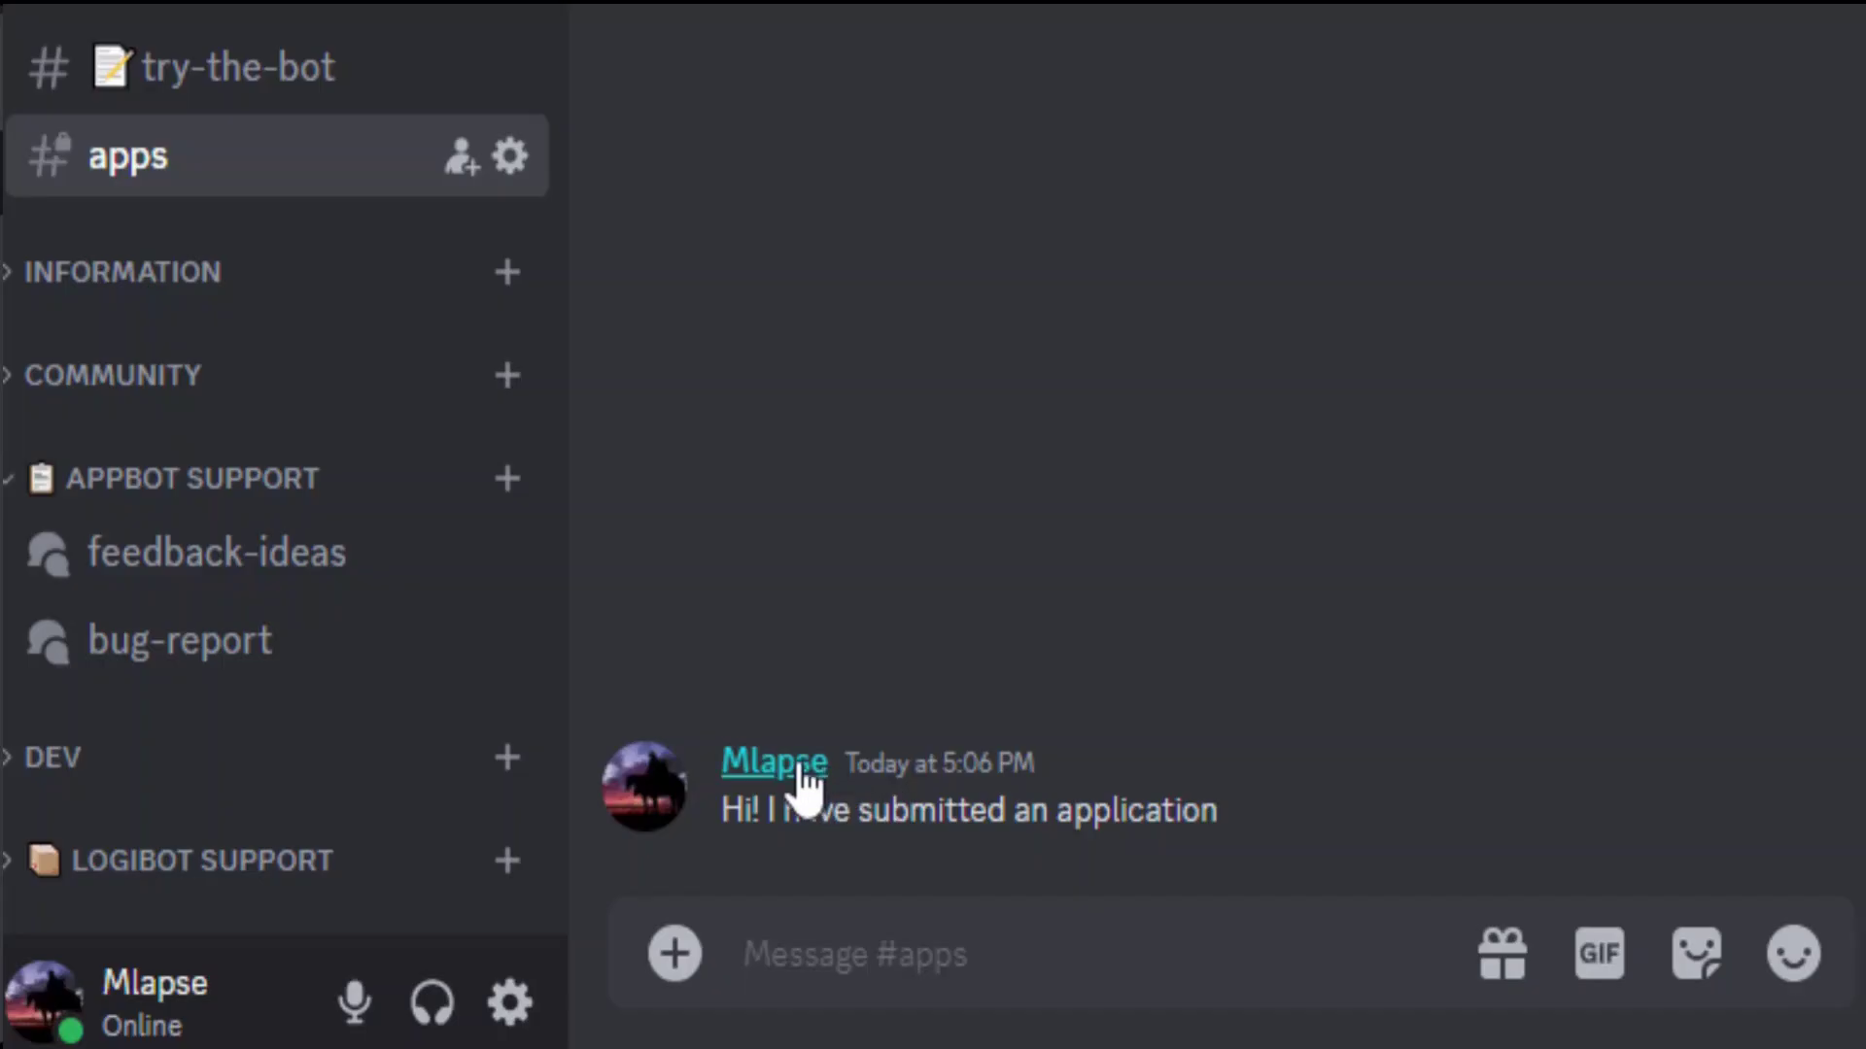
List the member's applications via Apps > Info - App and open one application's thread.
right_click(797, 764)
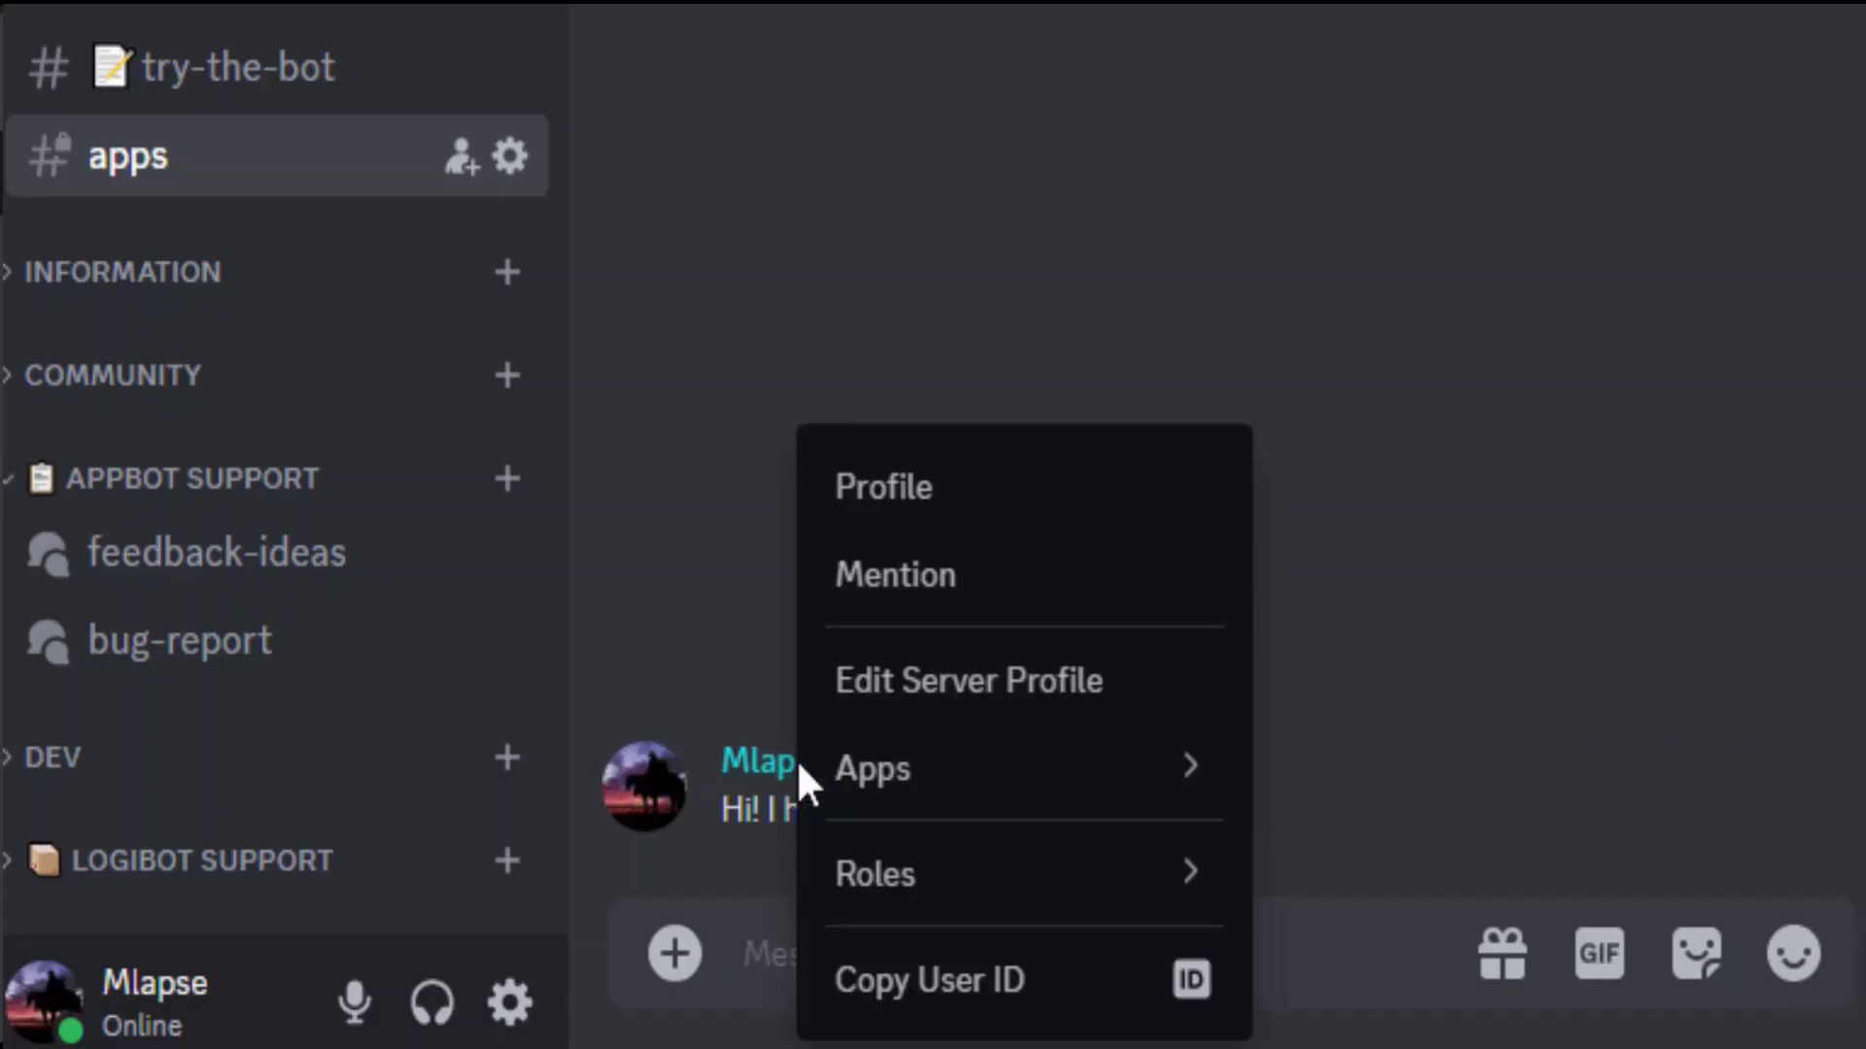
mouse_move(888, 770)
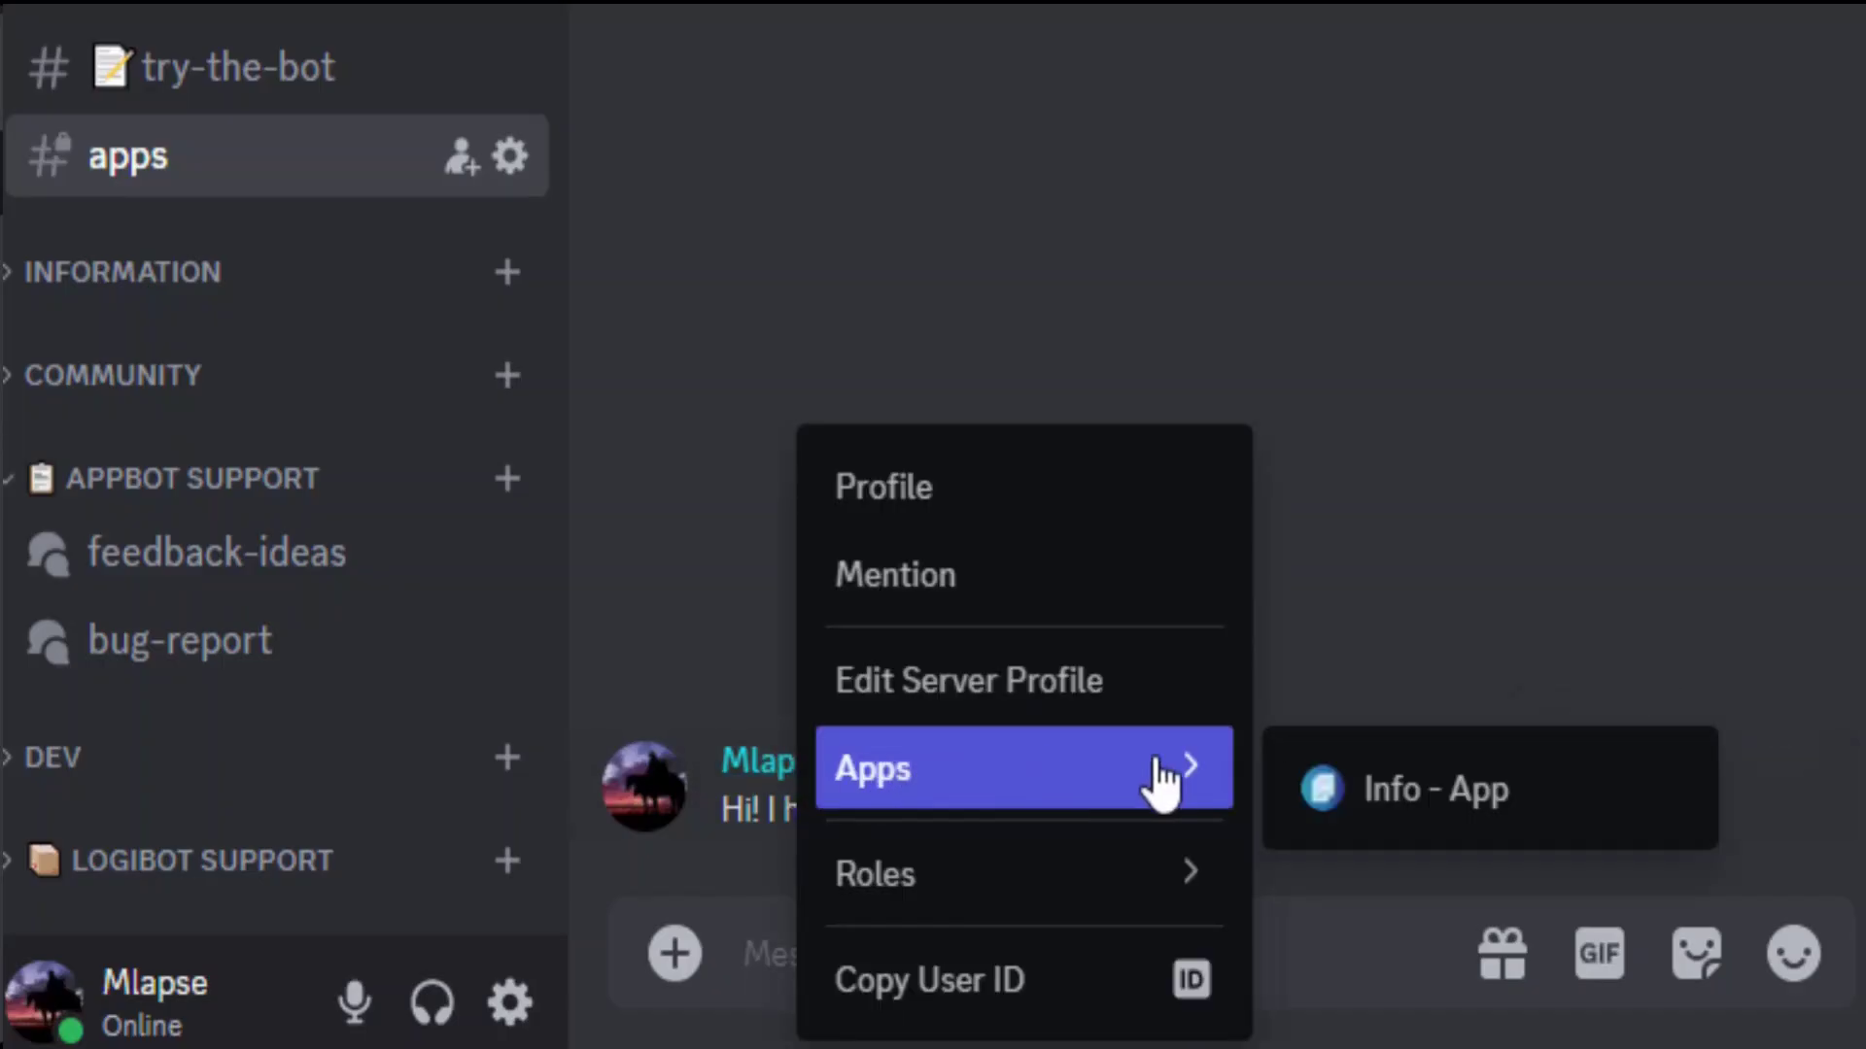
left_click(1556, 786)
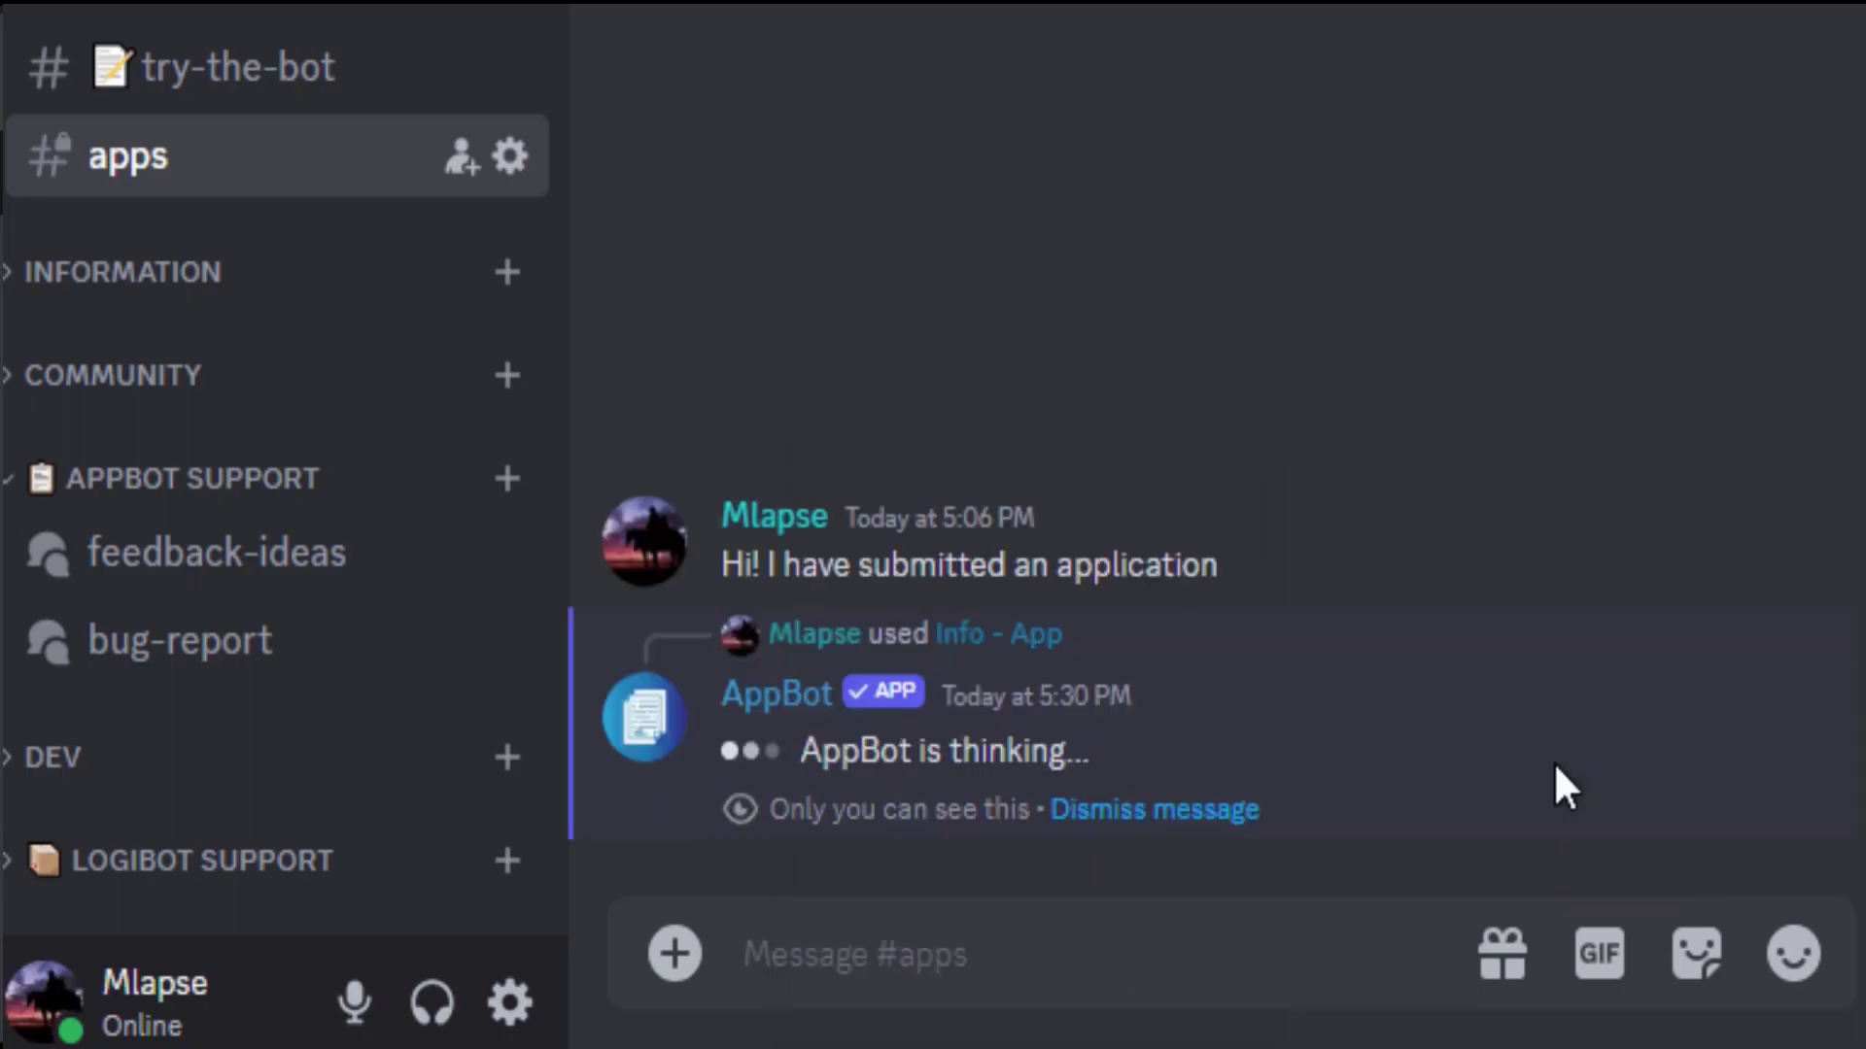
left_click(1005, 387)
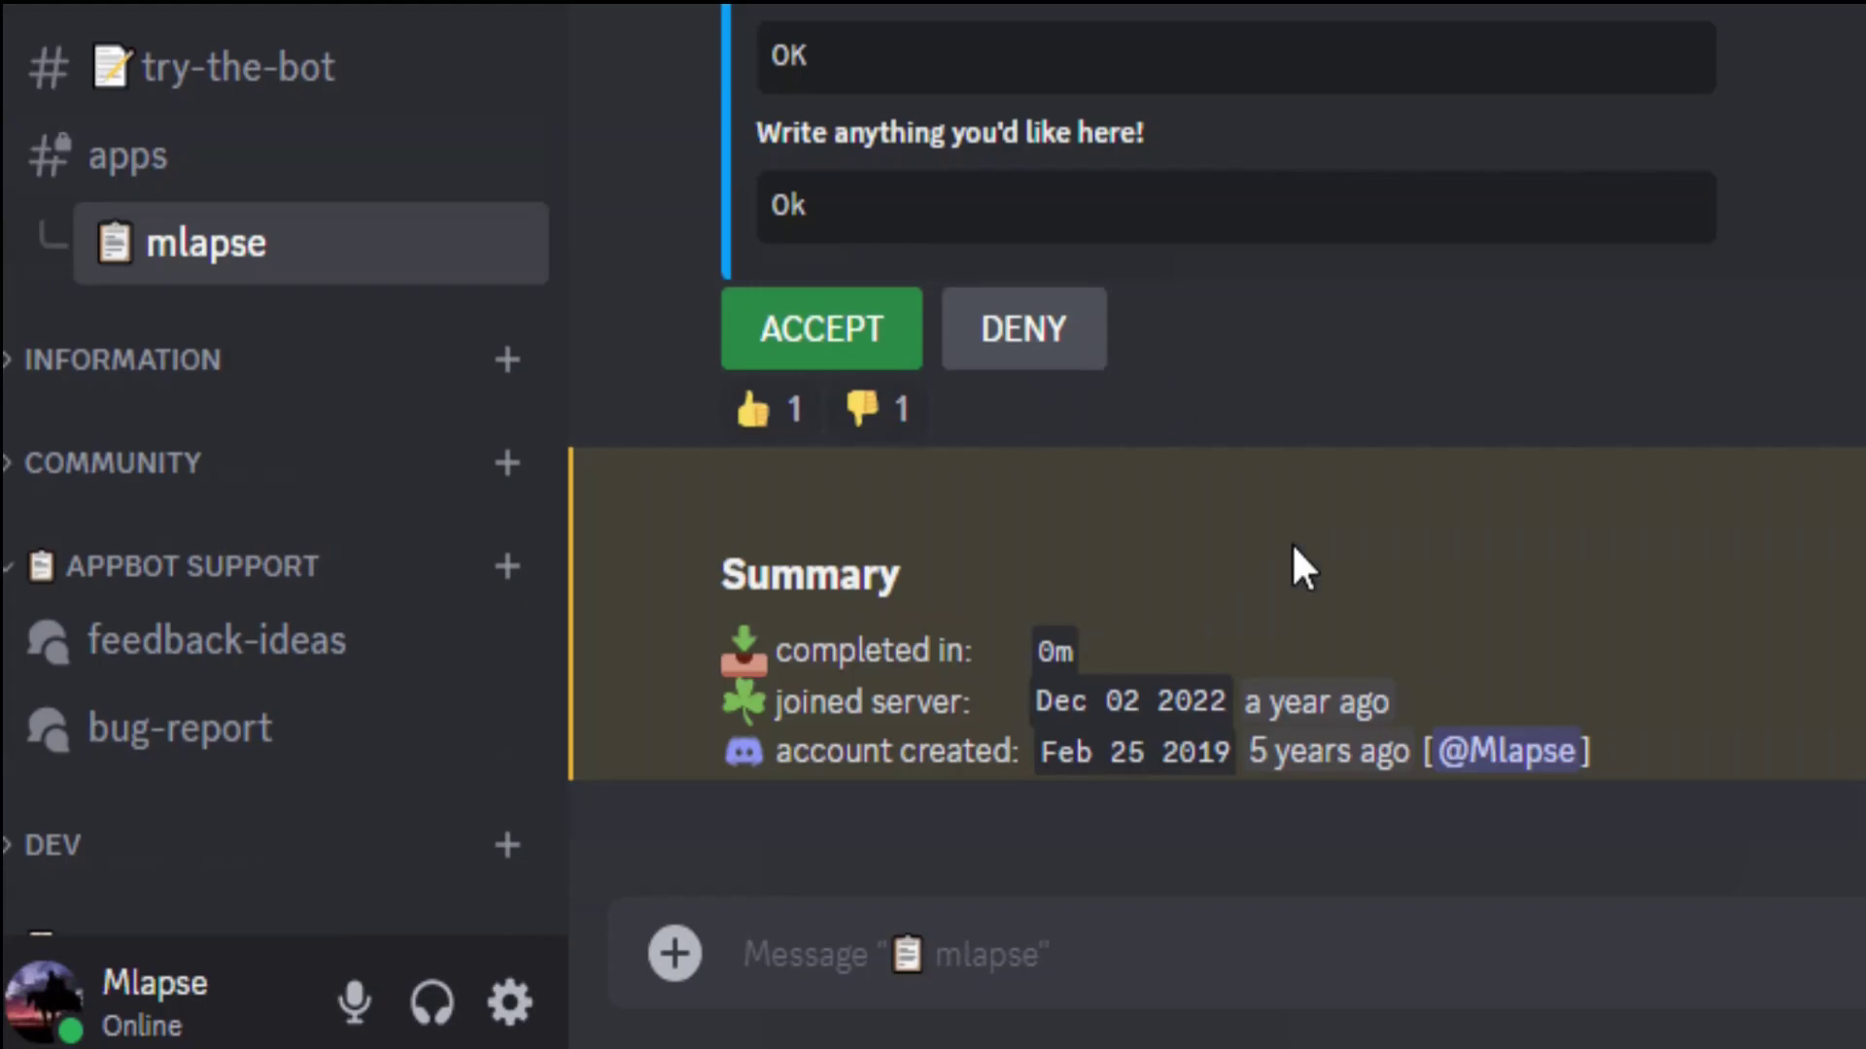